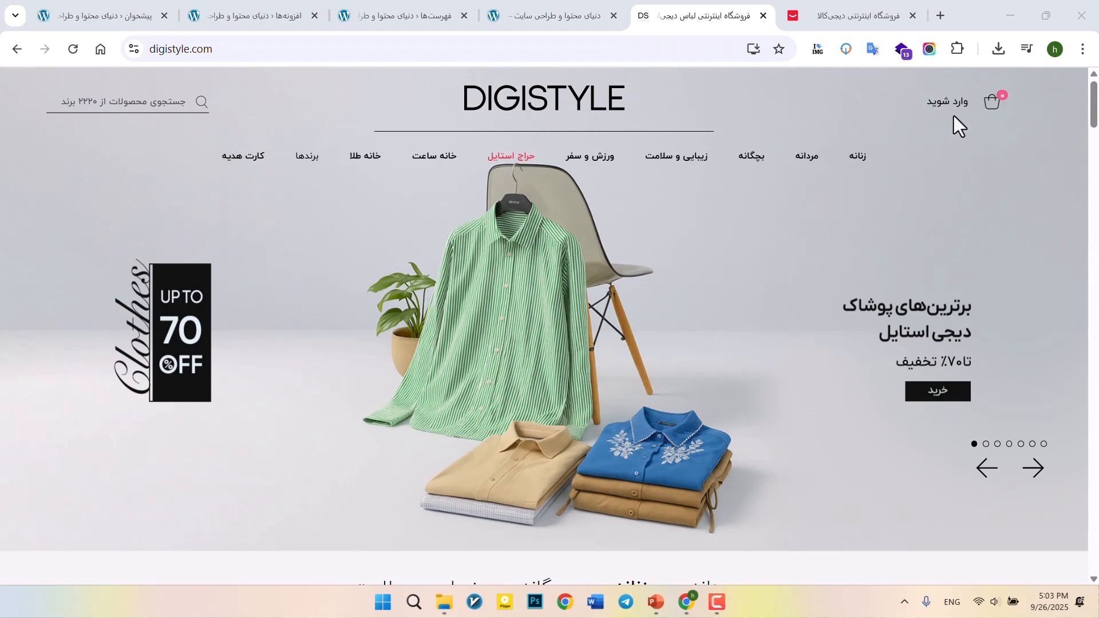
- Examine the cart preview and search overlay in the DIGISTYLE header, and the header layout of the Digikala site
mouse_move(986, 100)
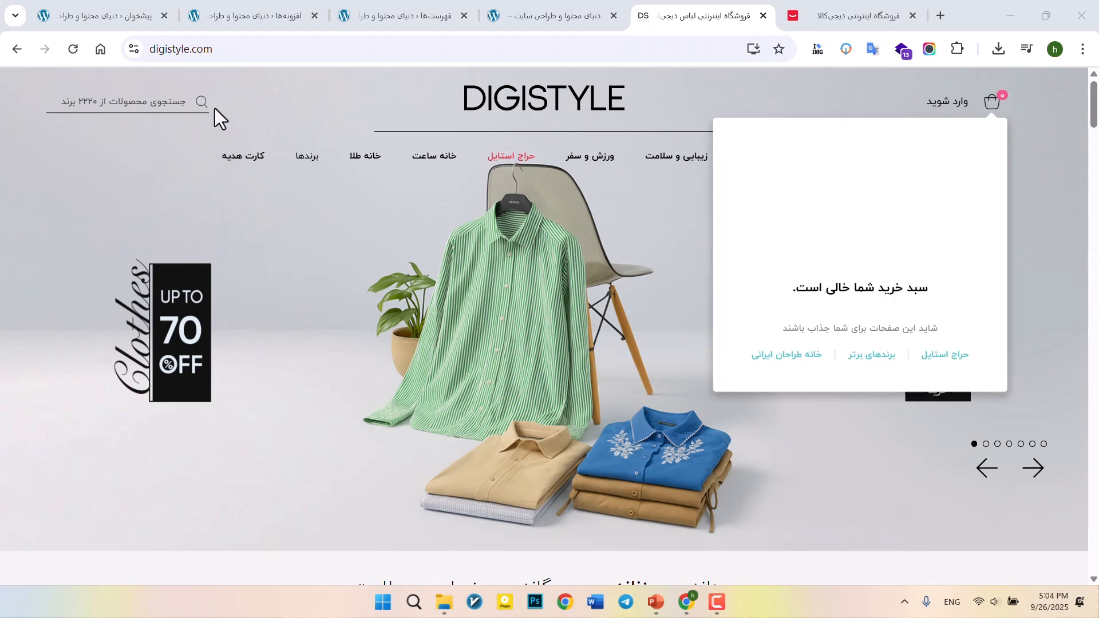
left_click(92, 104)
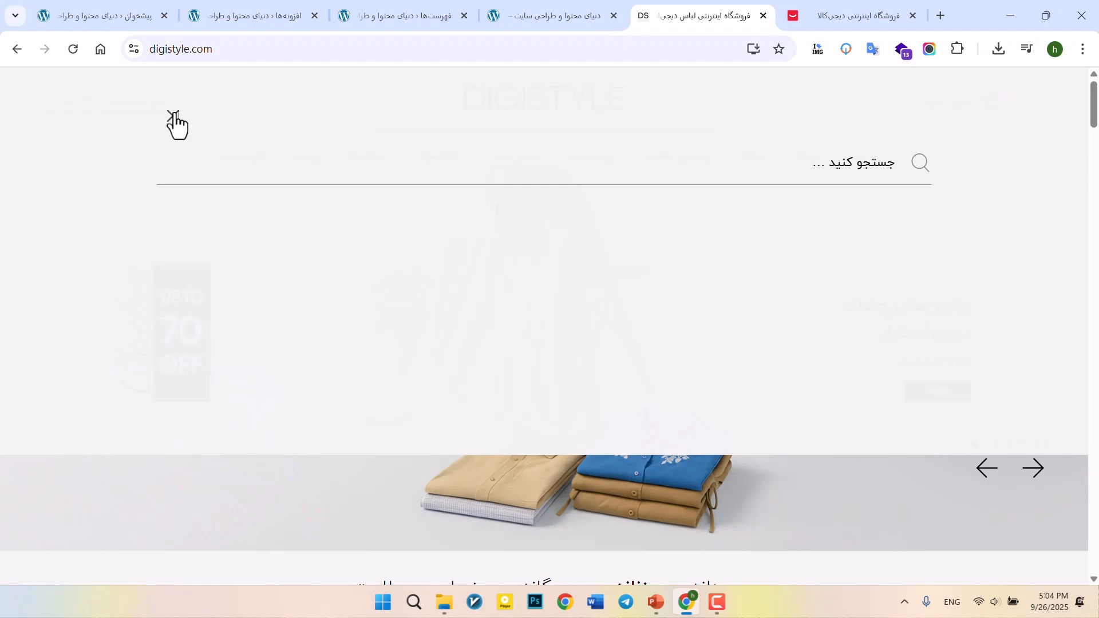
left_click(175, 117)
left_click(843, 5)
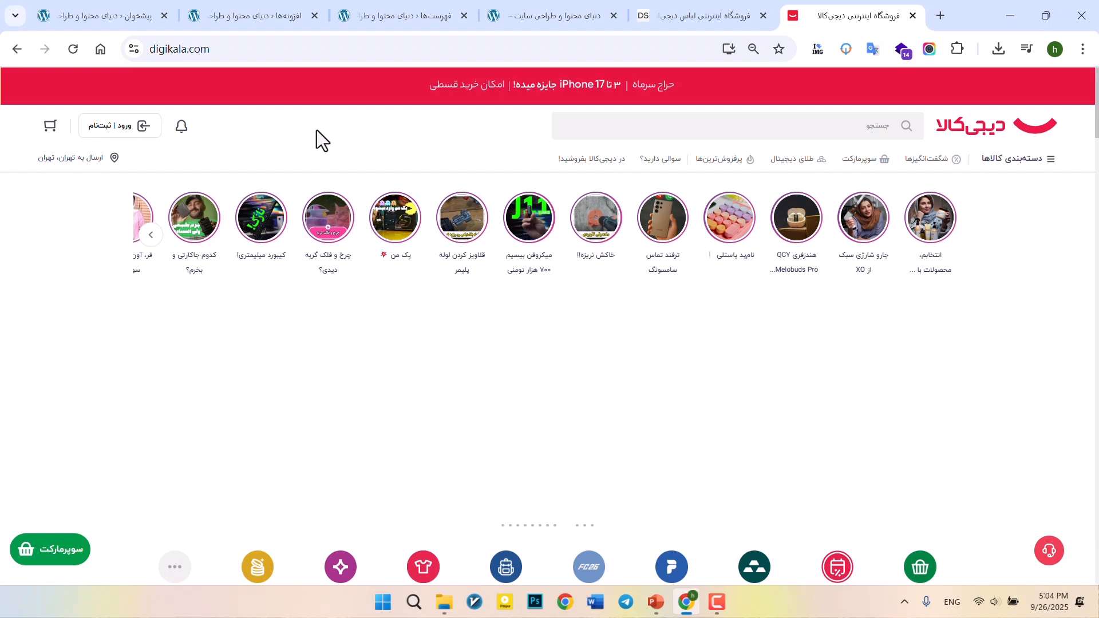
- Review the site's installed plugins and the items of the menu «فهرست اصلی» in the WordPress admin
left_click(257, 5)
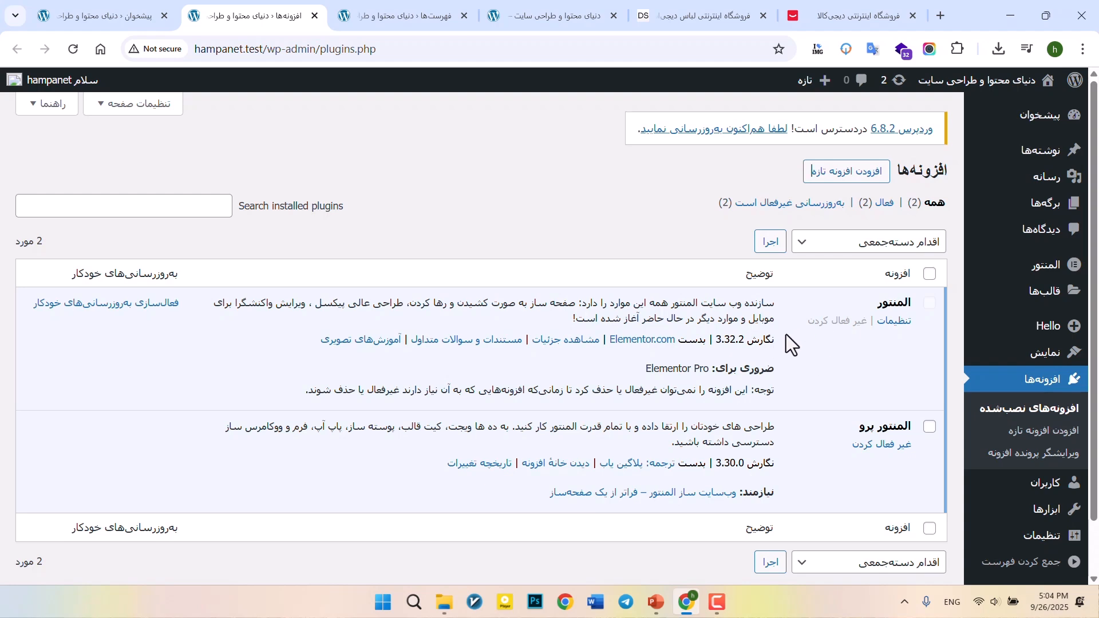
left_click(396, 2)
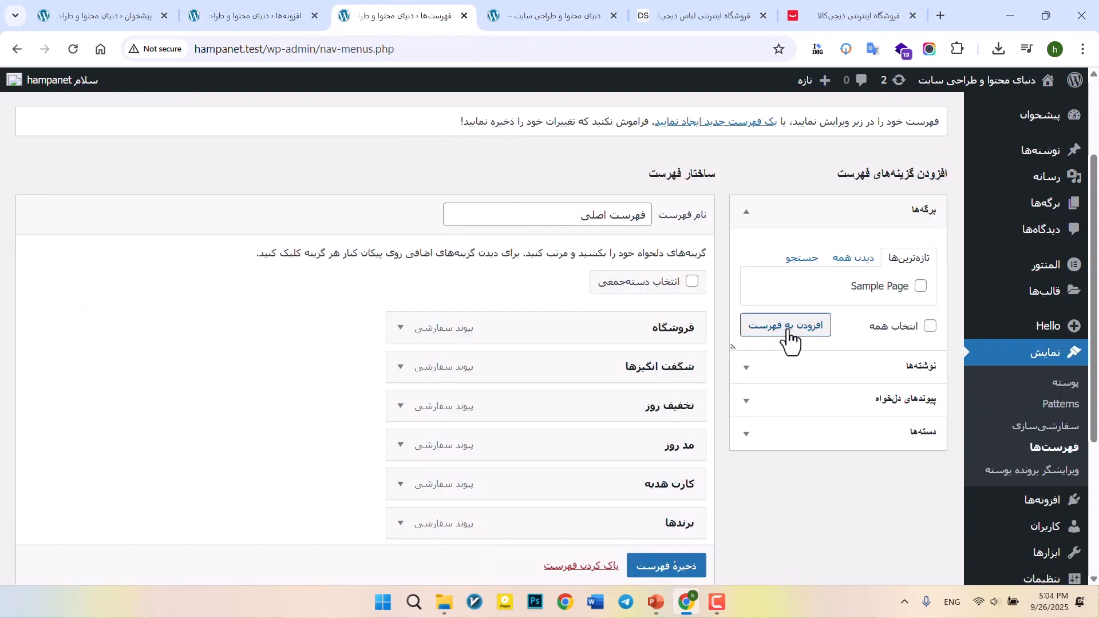
scroll(802, 320, "down", 1)
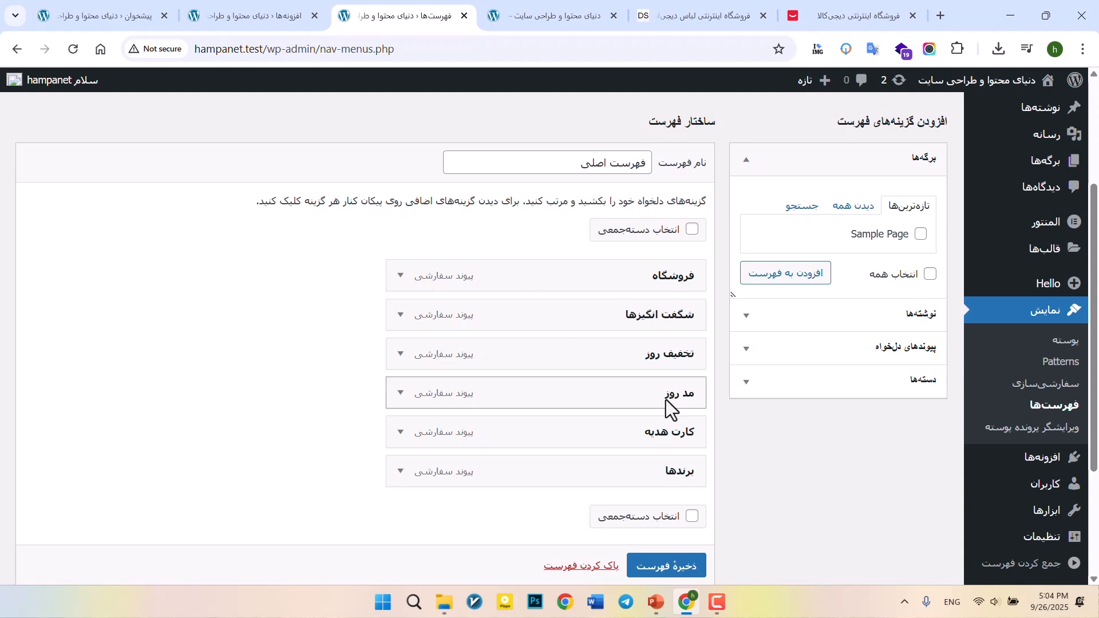
- Open the Elementor Theme Builder (پوسته ساز) from the WordPress dashboard
left_click(124, 9)
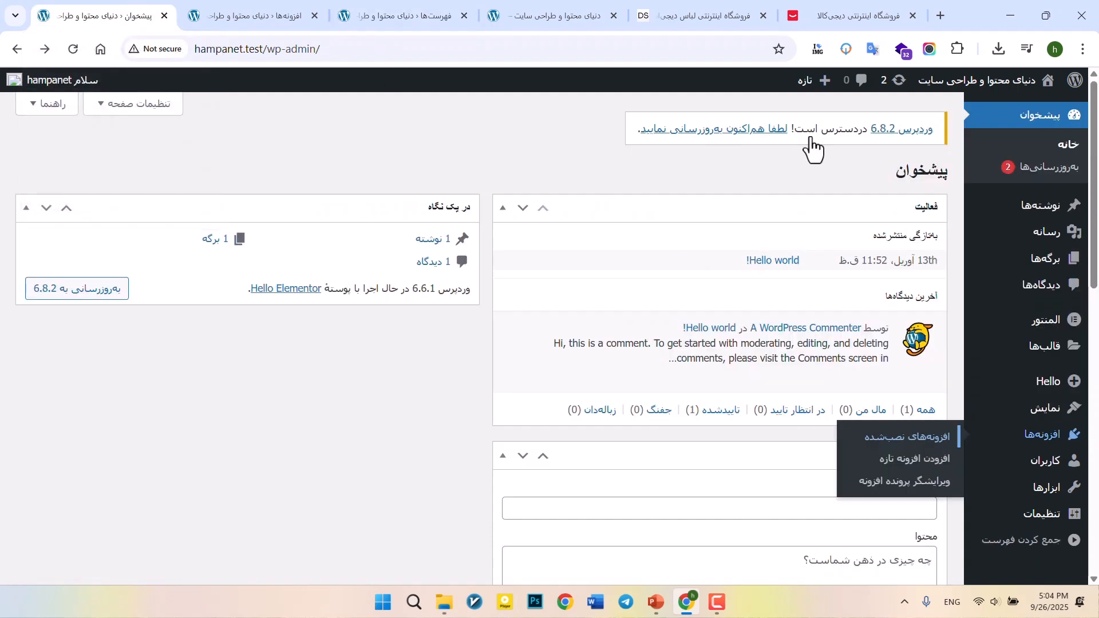
scroll(657, 246, "down", 1)
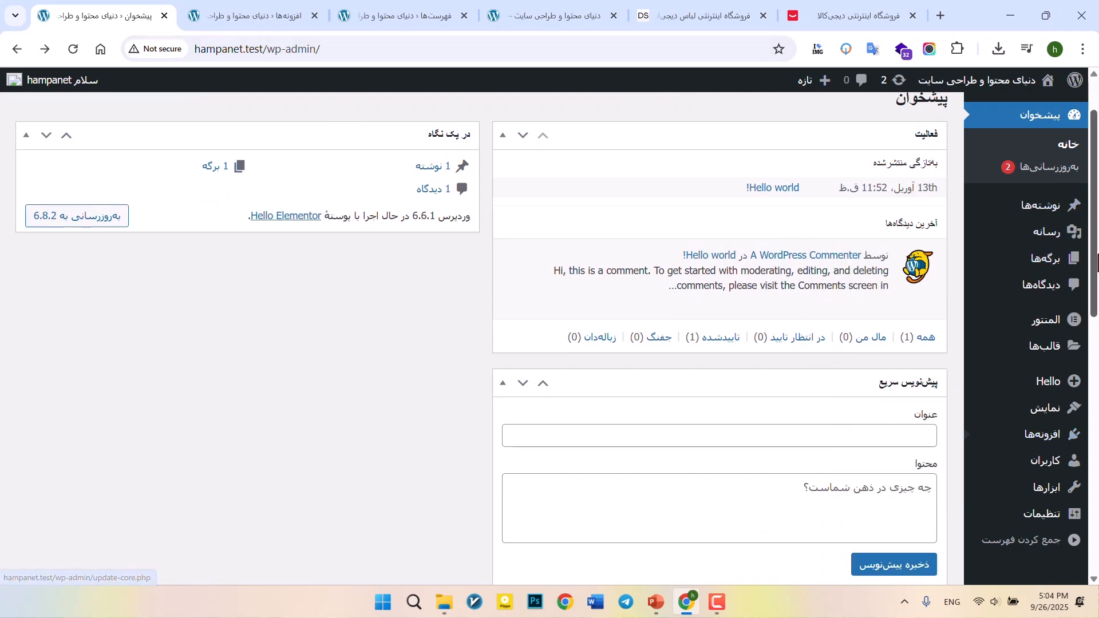
scroll(1097, 264, "down", 1)
scroll(1097, 264, "down", 1)
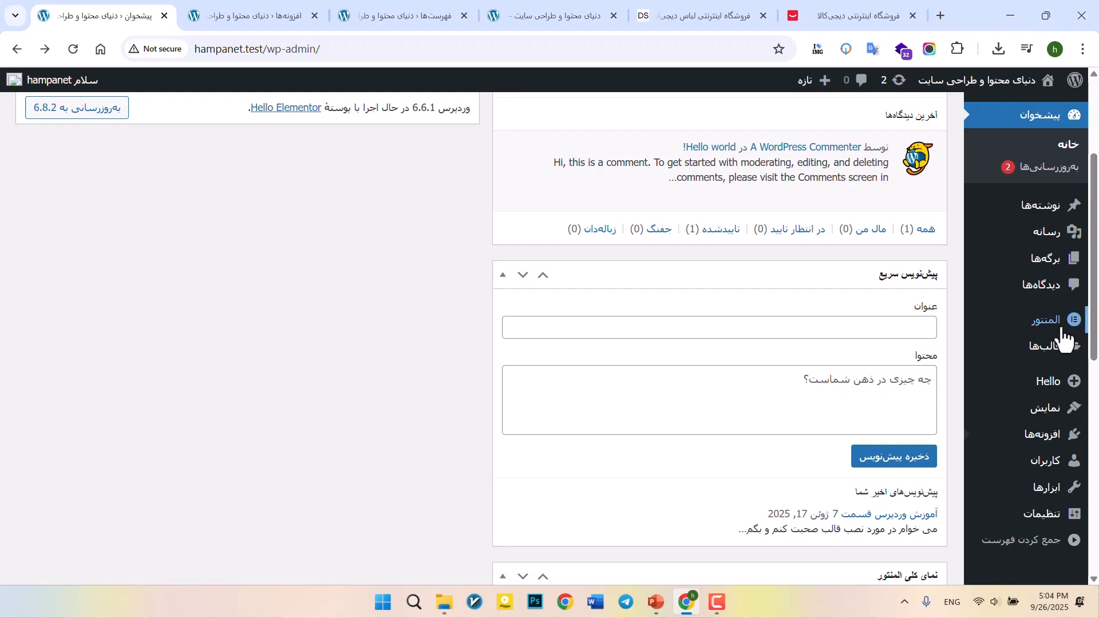
mouse_move(993, 358)
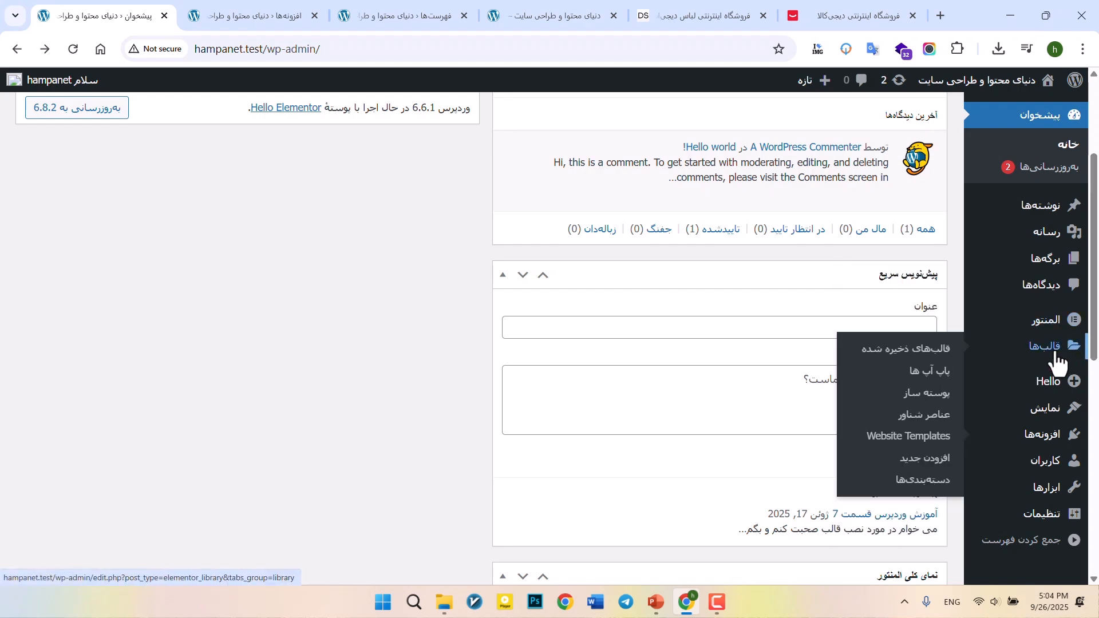
left_click(911, 402)
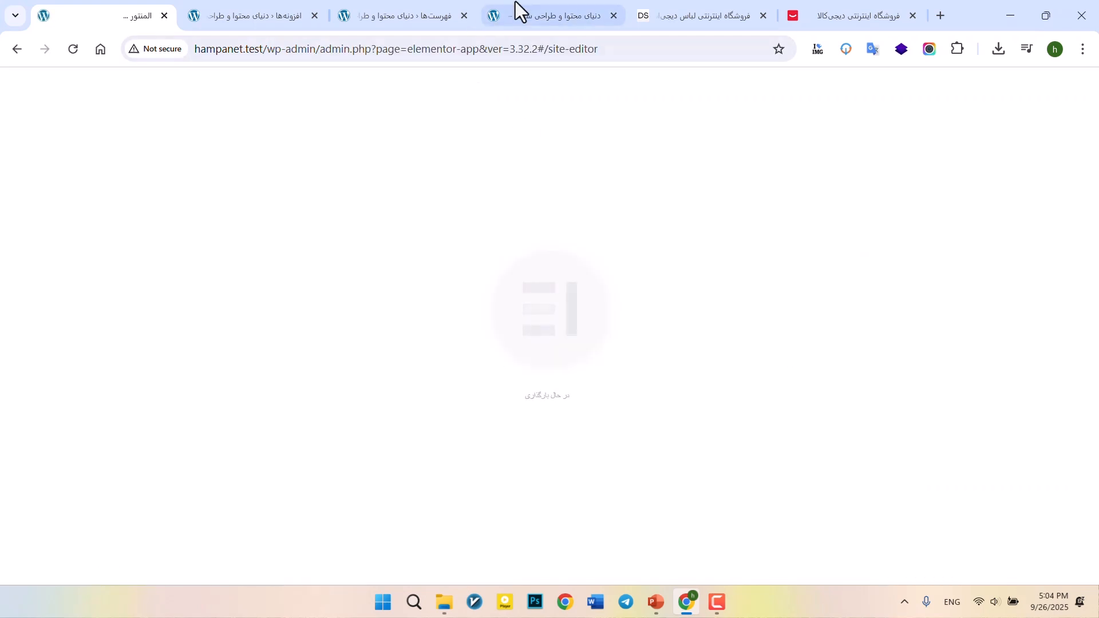
- Reload the site's front page to check its current header
left_click(515, 8)
left_click(72, 49)
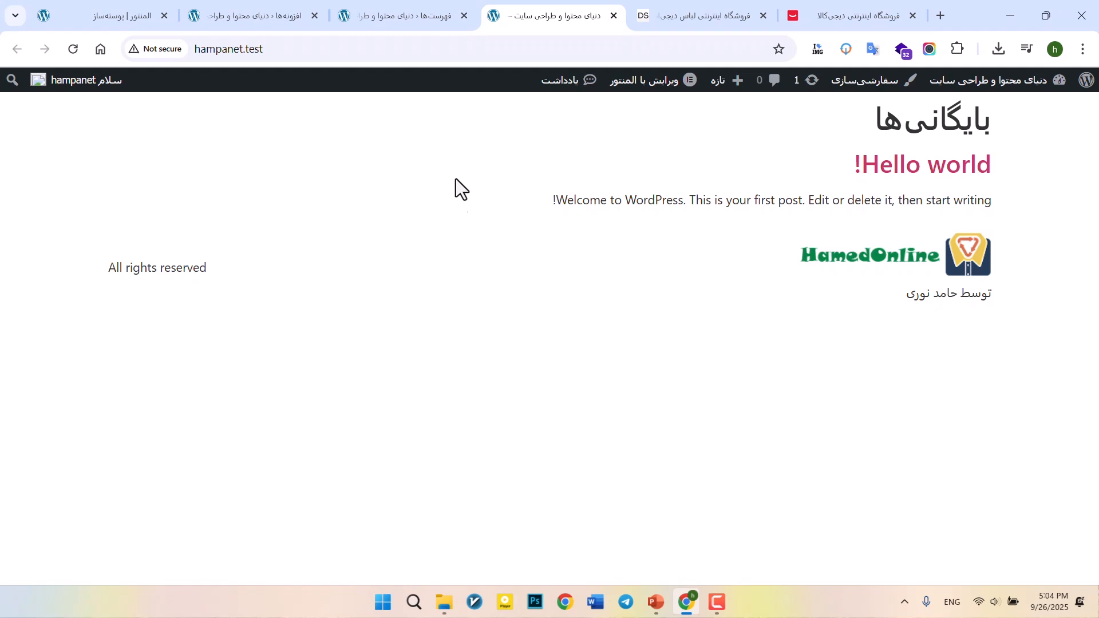
- Create a new header template (سربرگ) in the Theme Builder and dismiss the template library
left_click(106, 1)
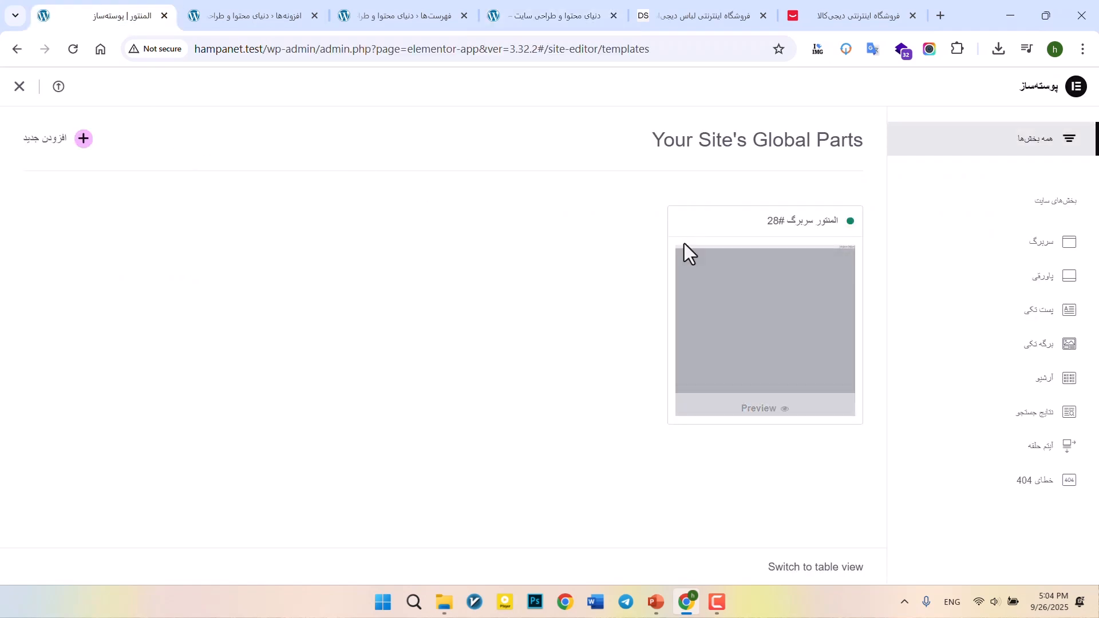
left_click(57, 153)
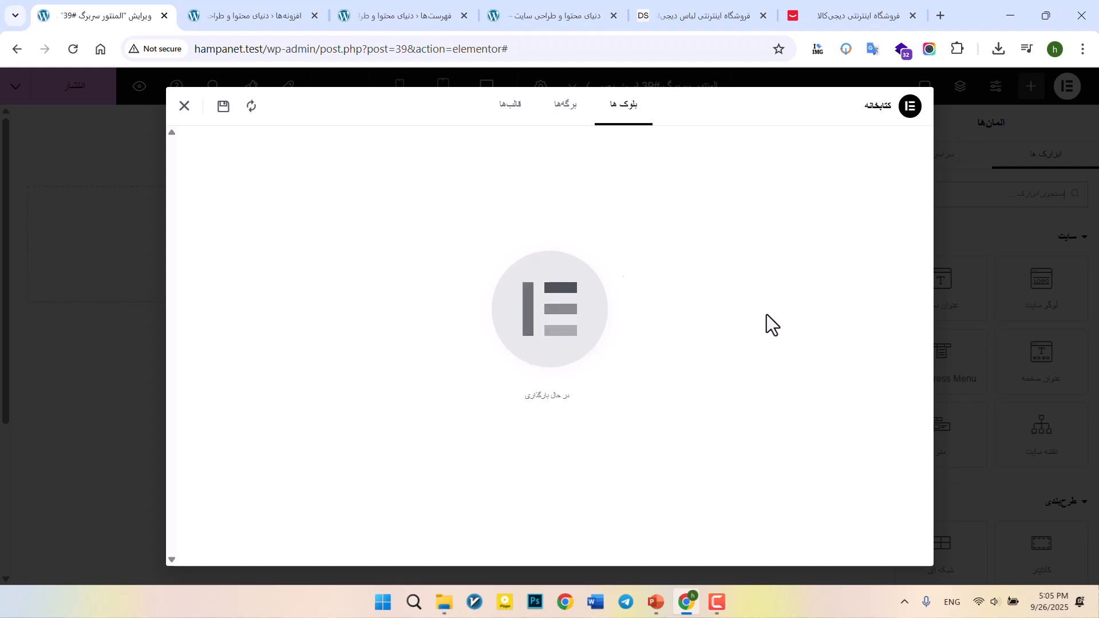
left_click(185, 106)
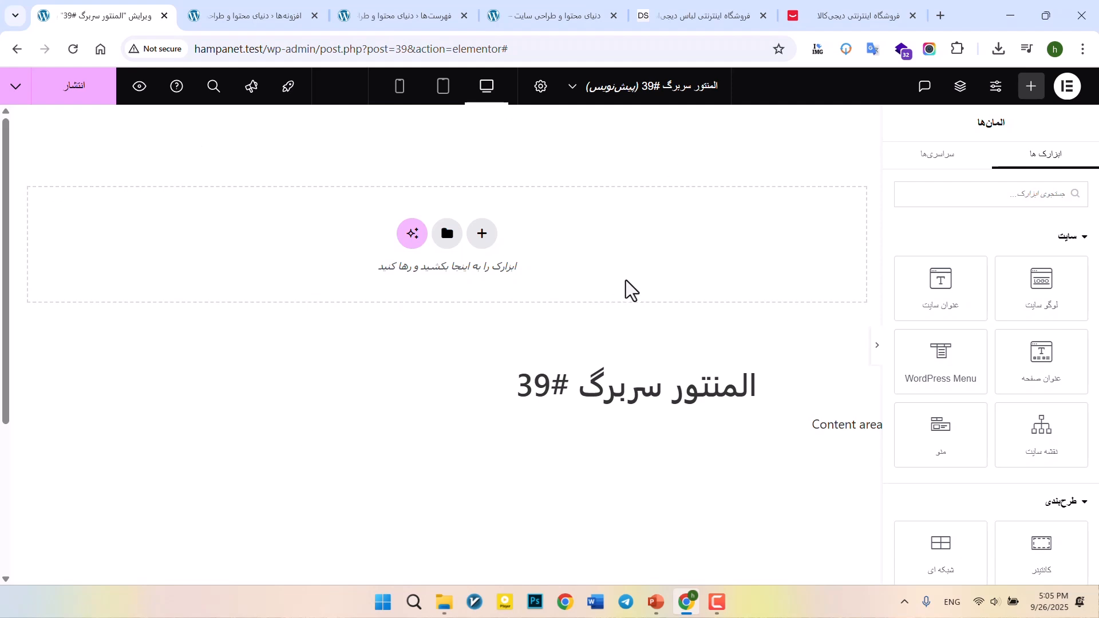
left_click(484, 234)
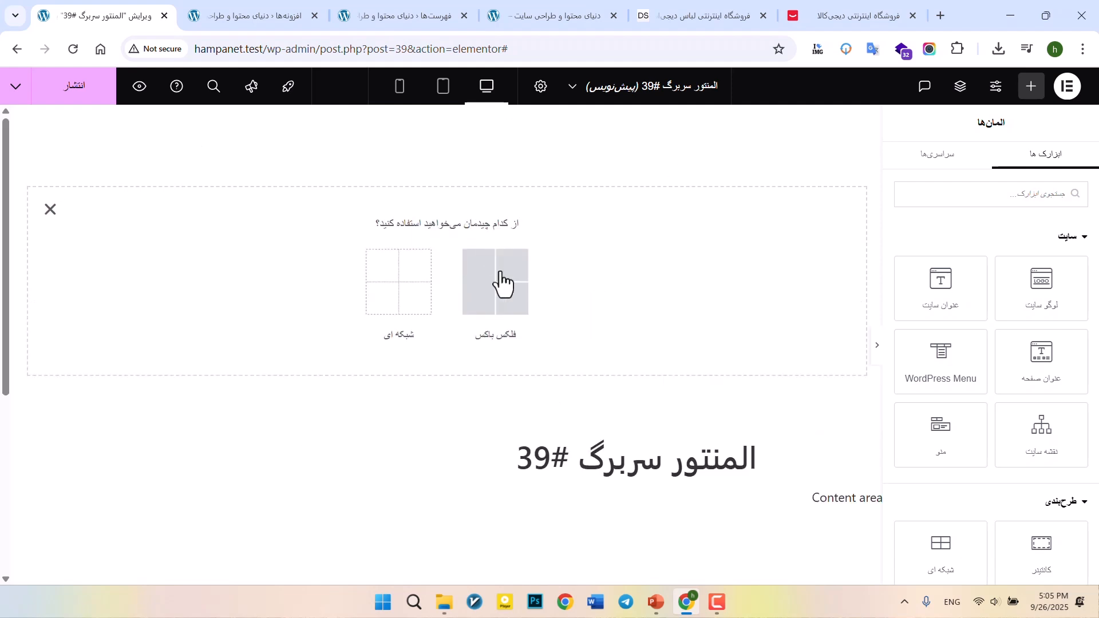
left_click(503, 298)
left_click(664, 343)
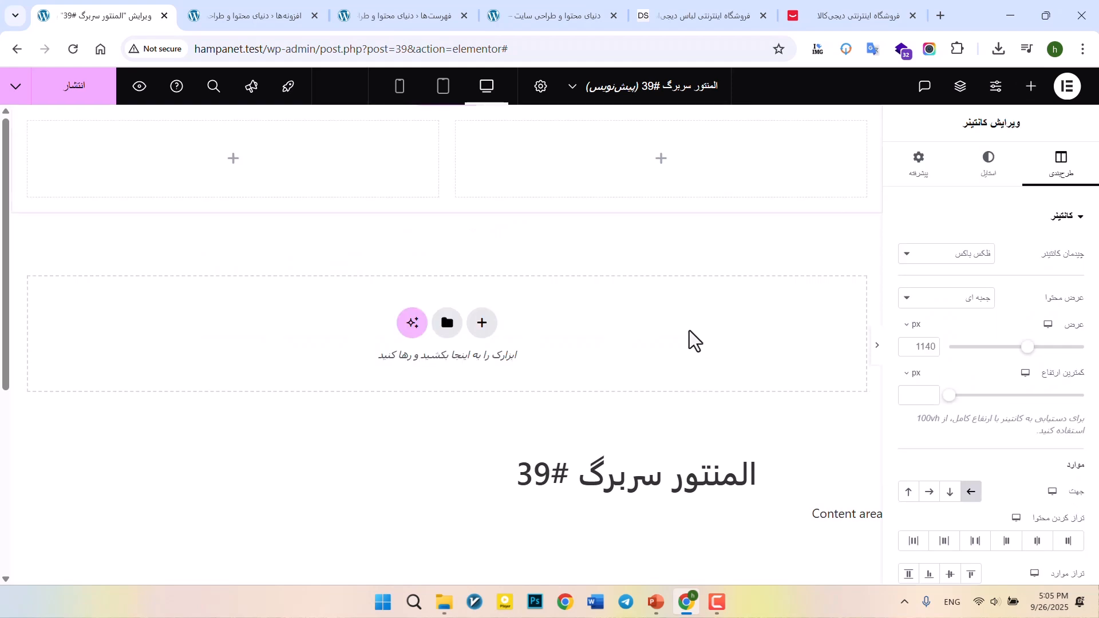
key("Delete")
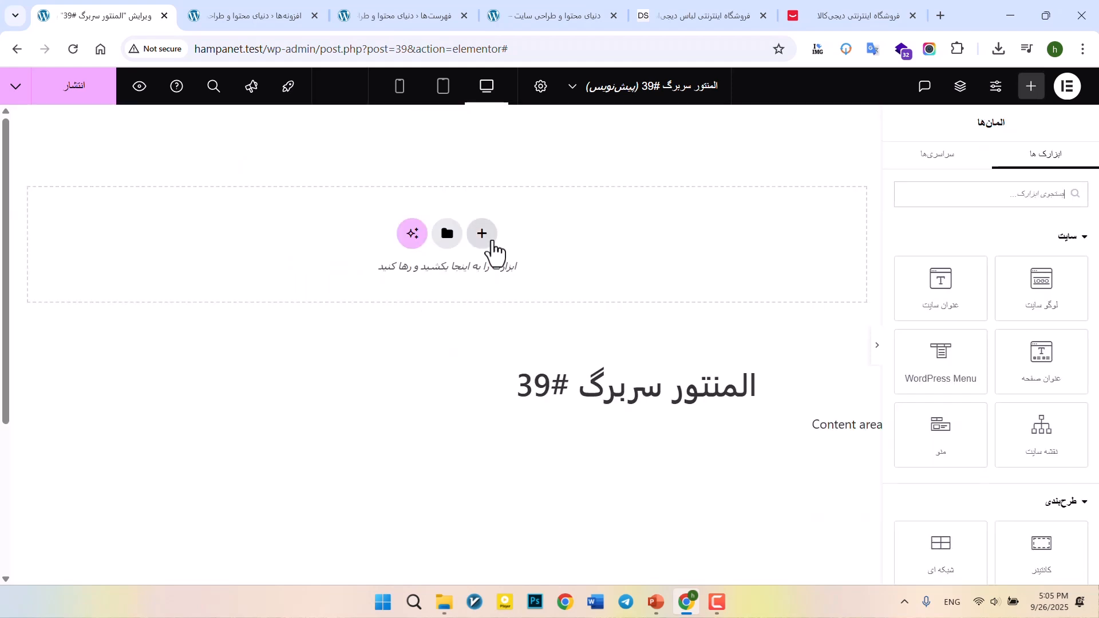
- Add a single flexbox container with downward direction to the empty header template
left_click(483, 252)
left_click(509, 286)
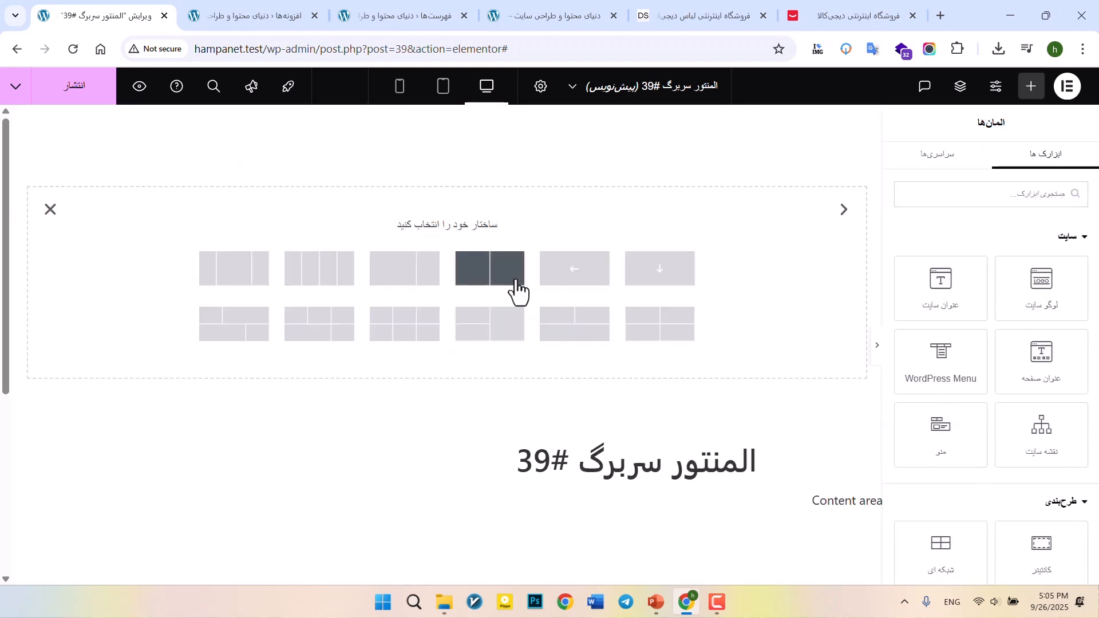
left_click(661, 272)
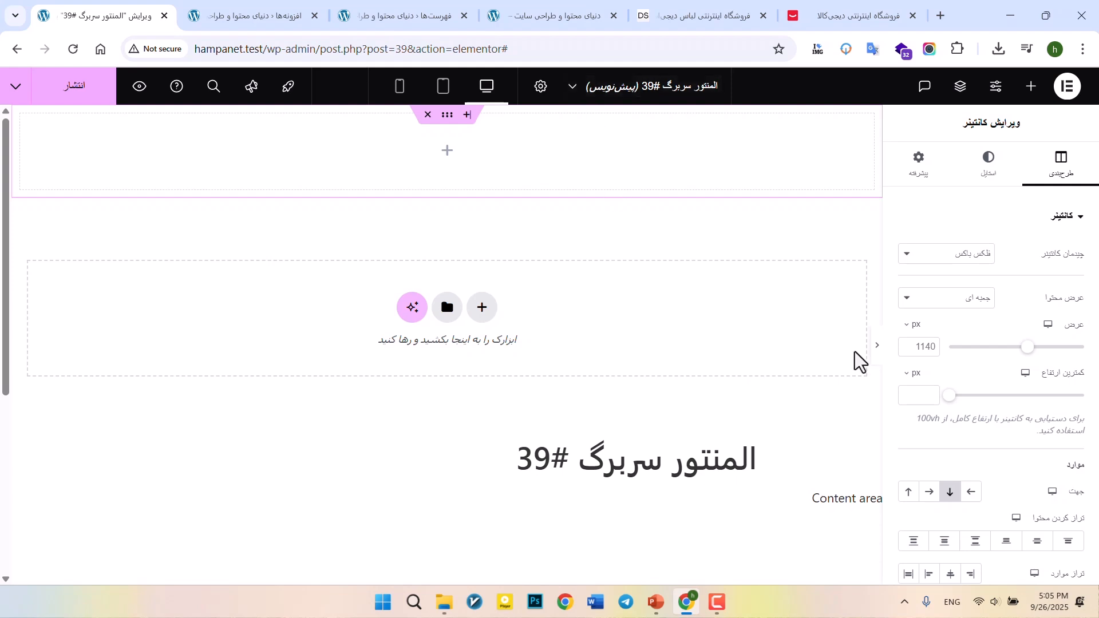
- View the reference design Header_Custom.jpg from the Custom_Header_In_Elementor folder, and return to the Elementor editor
mouse_move(731, 605)
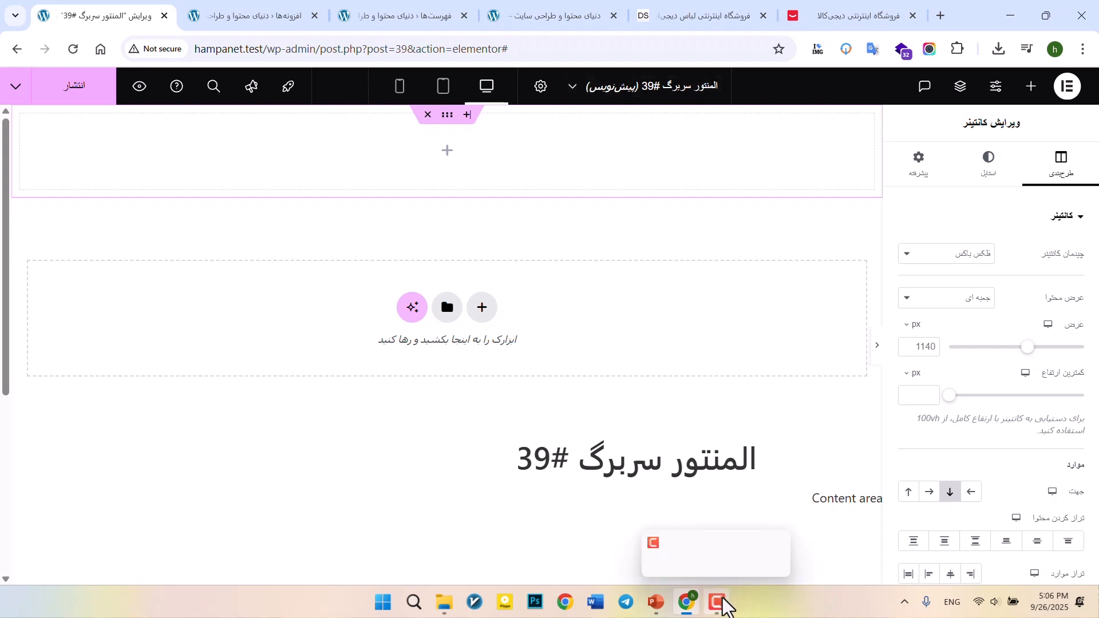
left_click(445, 602)
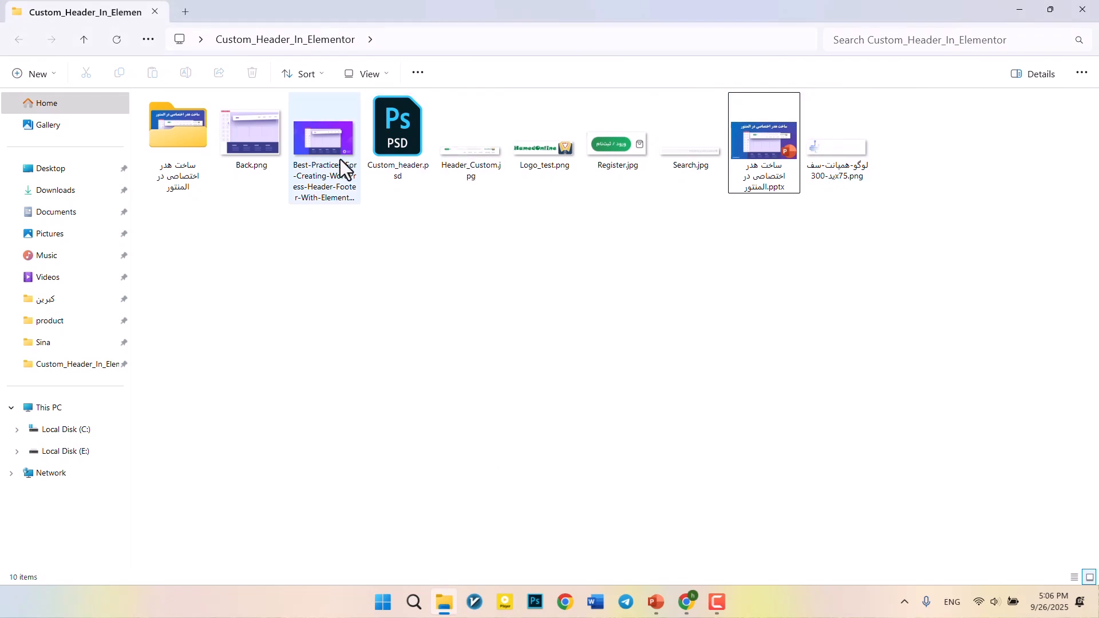
left_click(470, 157)
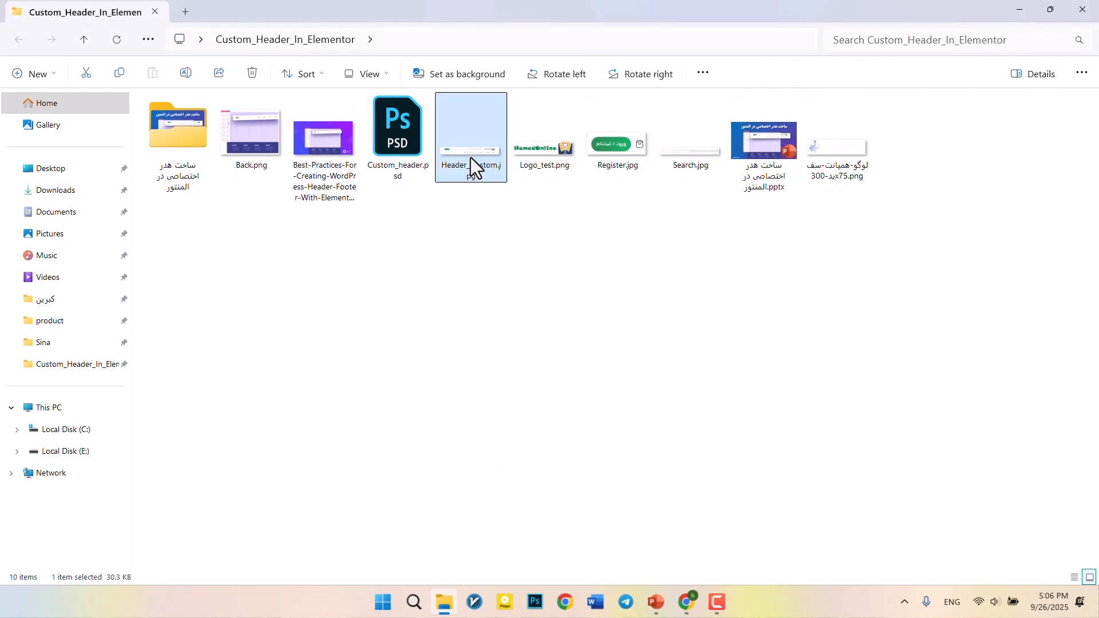
key("Return")
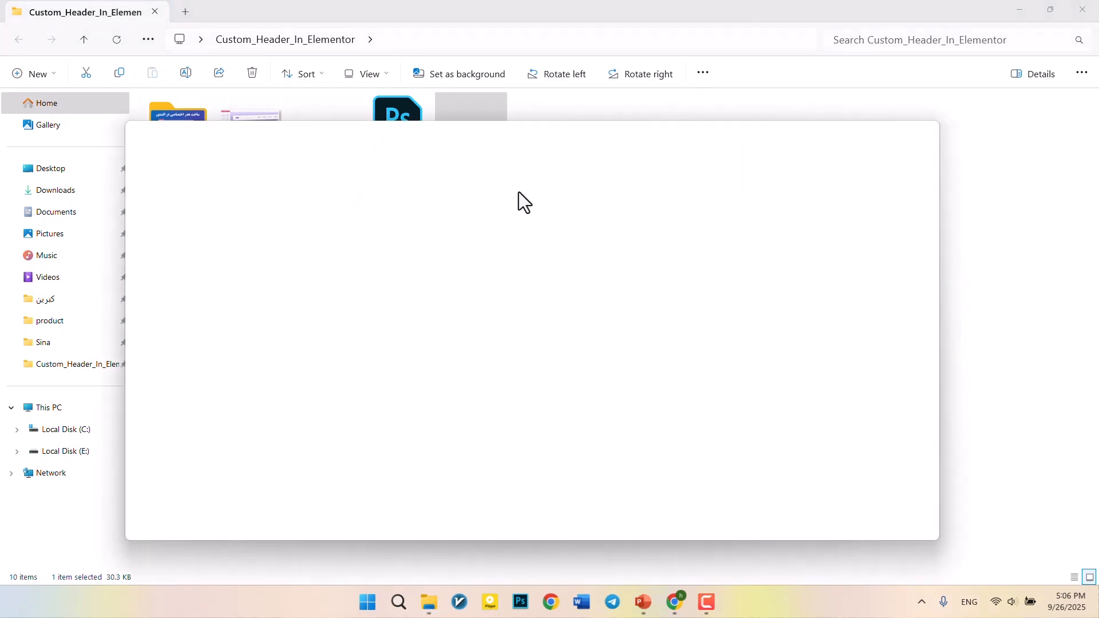
left_click(897, 135)
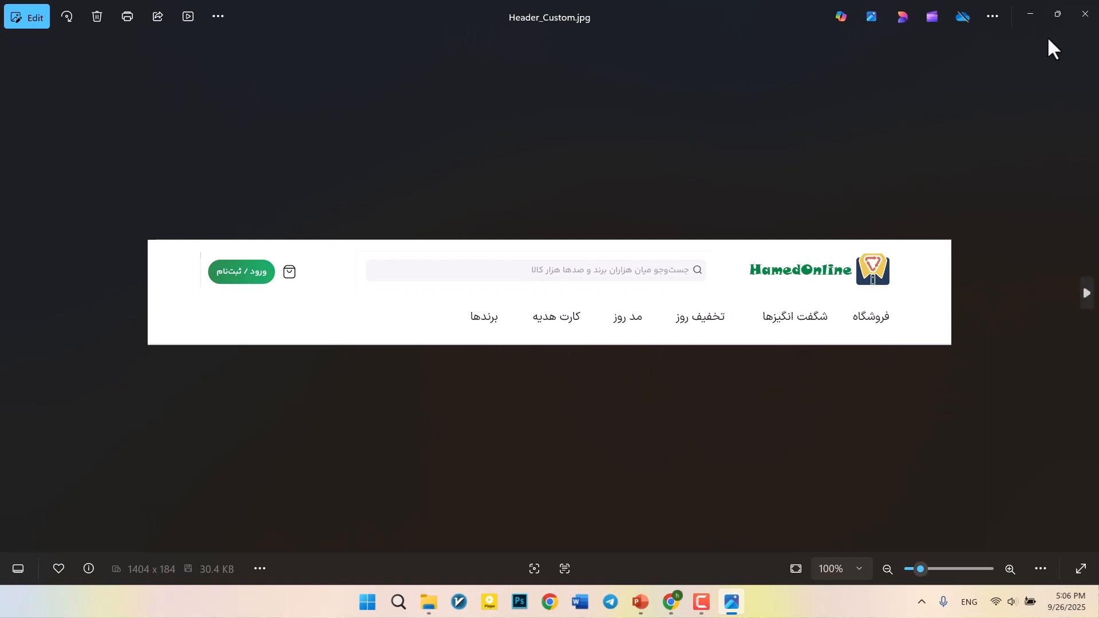
left_click(1031, 21)
left_click(1018, 22)
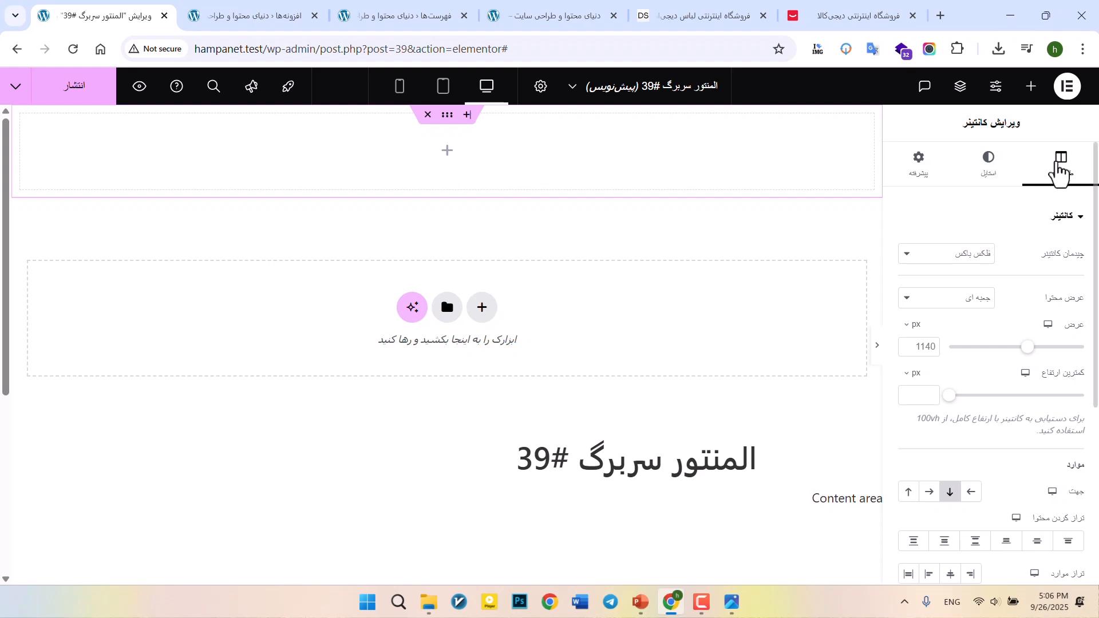
- Insert a container element (کانتینر) inside the header's main container
left_click(1030, 86)
scroll(1025, 344, "down", 7)
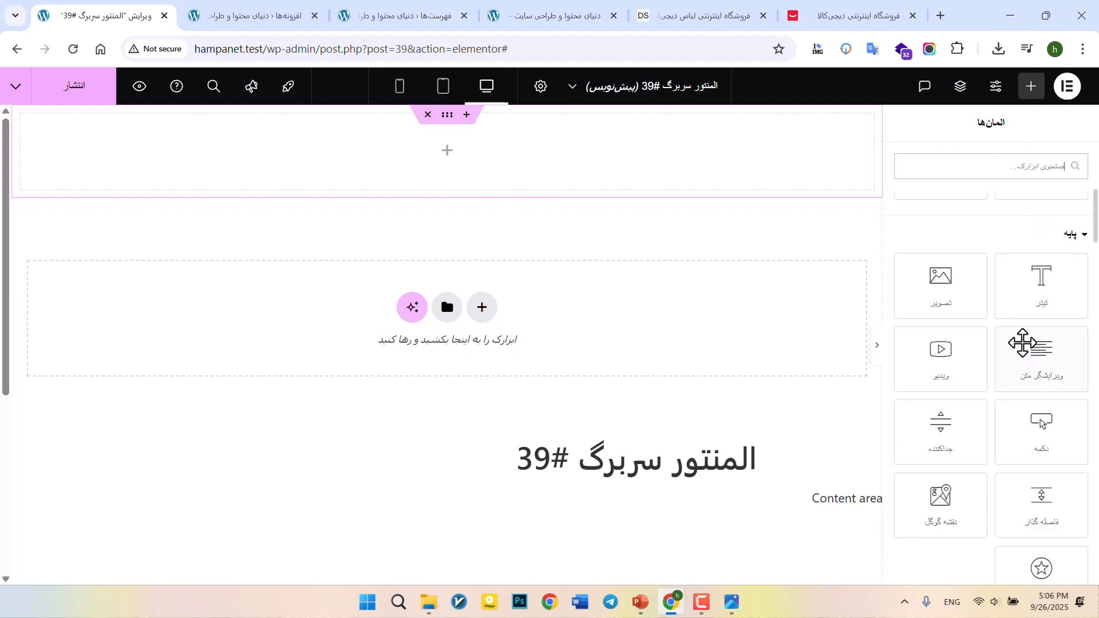
scroll(1049, 326, "up", 4)
left_click_drag(1065, 389, 508, 161)
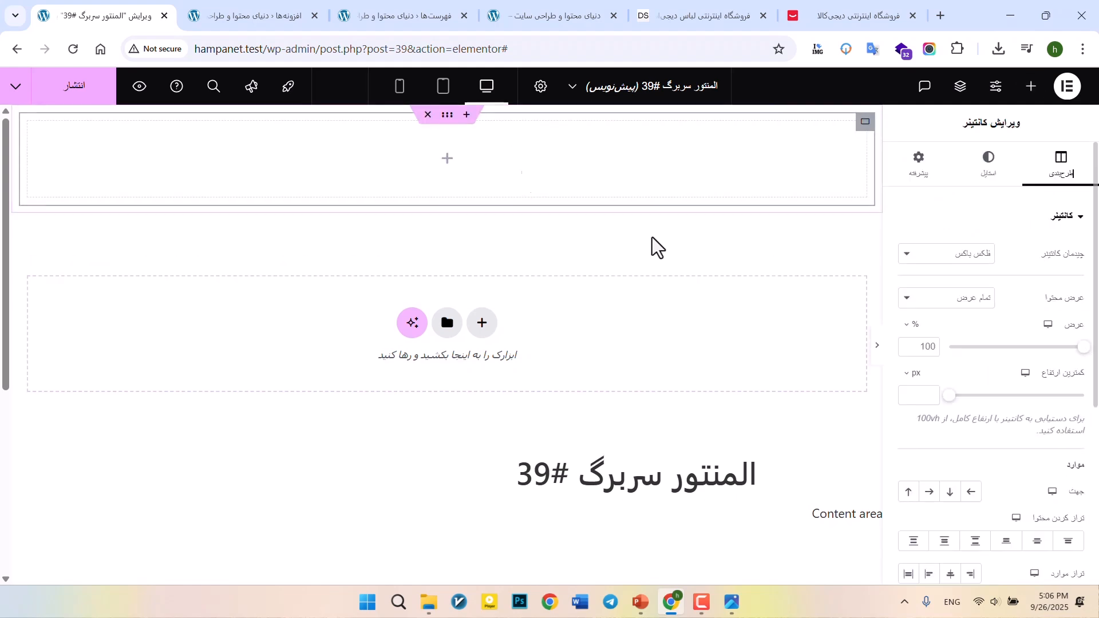
- Duplicate the inner container to get a second row inside the main container
left_click(1032, 87)
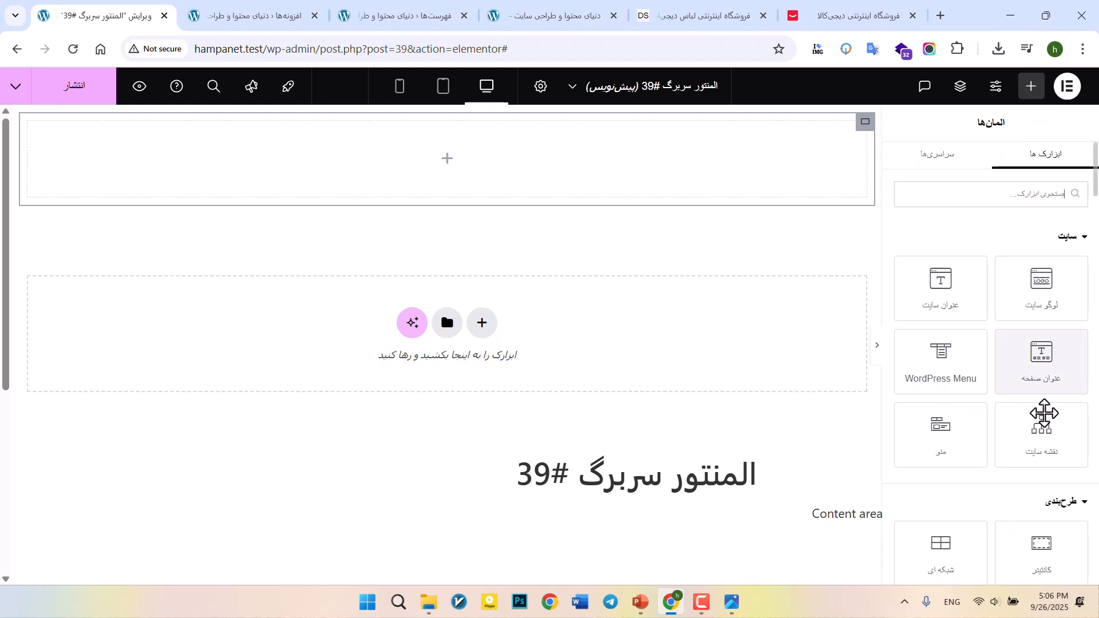
scroll(1048, 412, "down", 2)
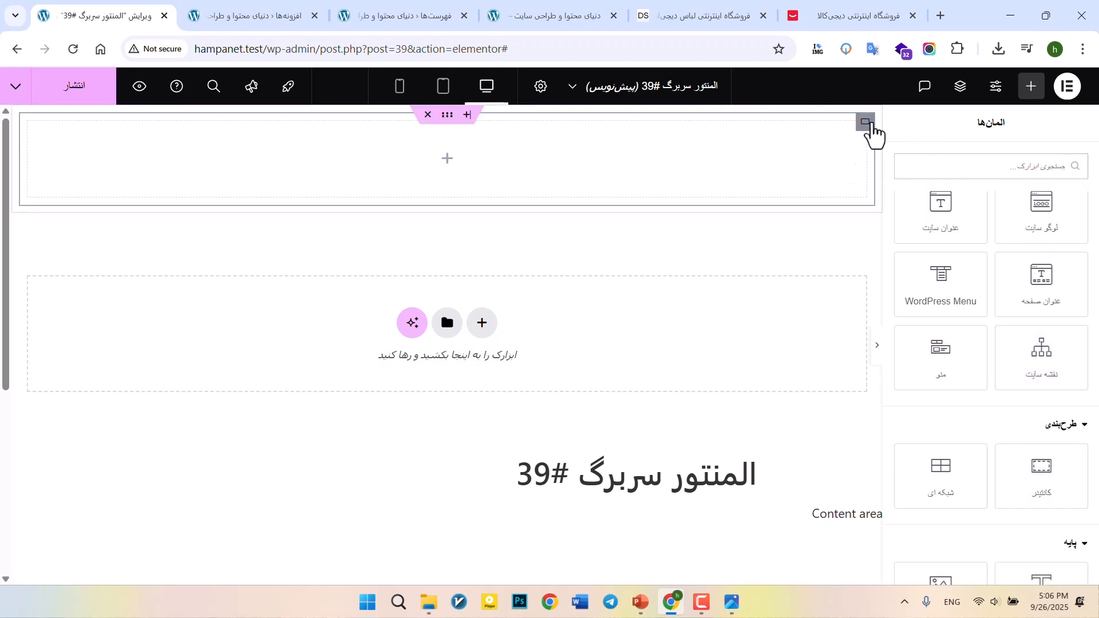
right_click(865, 122)
left_click(793, 172)
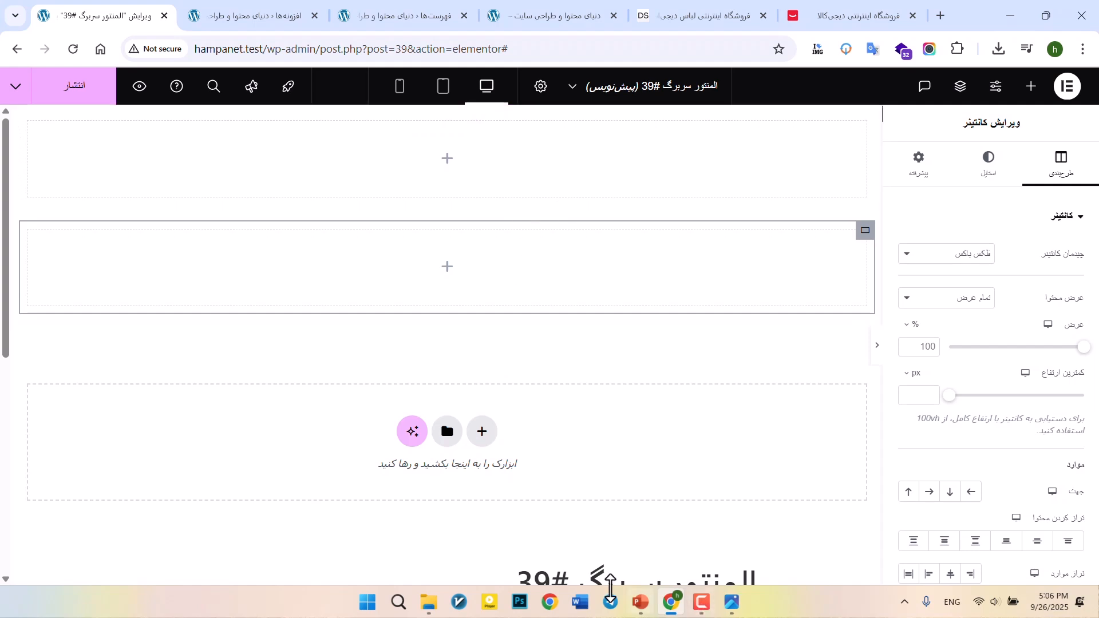
- Check the elements of each row in the reference image Header_Custom.jpg again
left_click(722, 604)
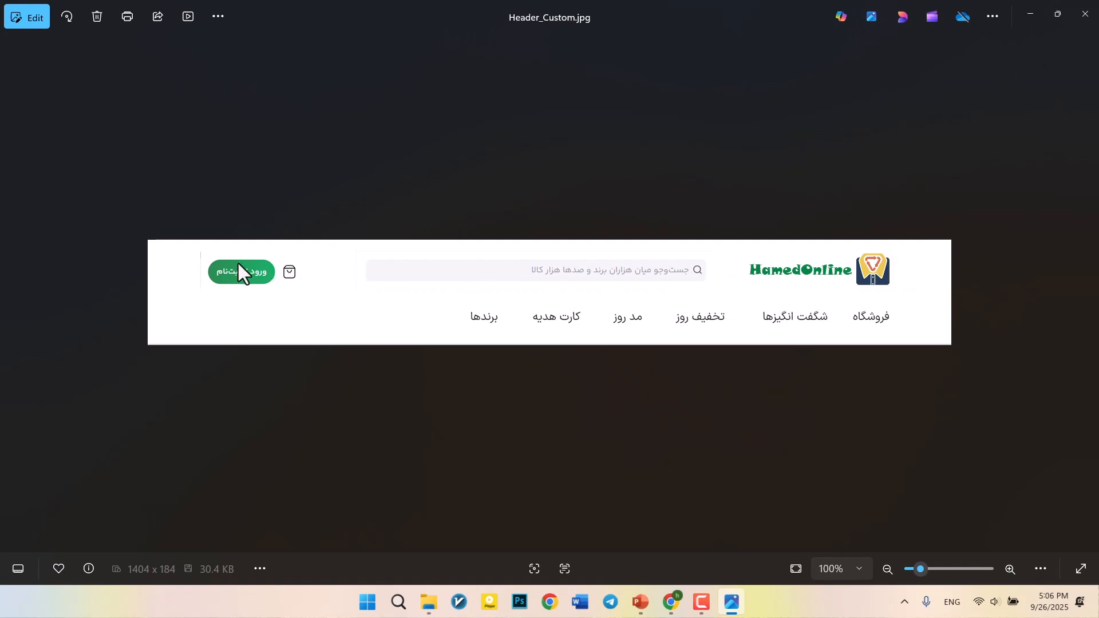
left_click(1030, 14)
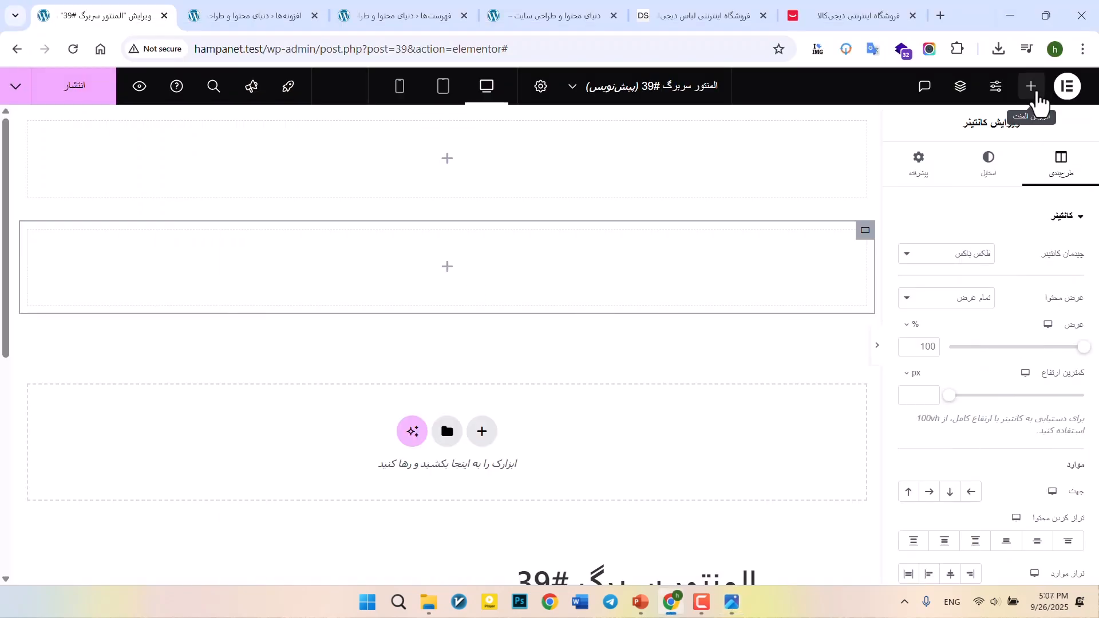
- Set the layout direction of the header's upper row container to horizontal row (ردیف - افقی)
left_click(1031, 86)
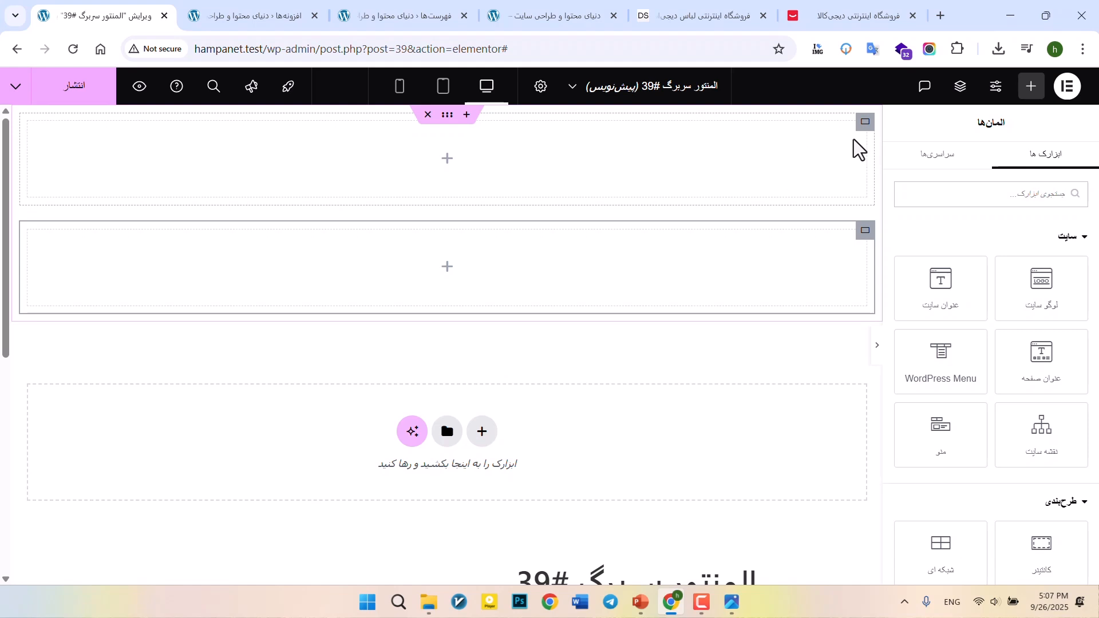
left_click(863, 124)
scroll(1009, 302, "down", 3)
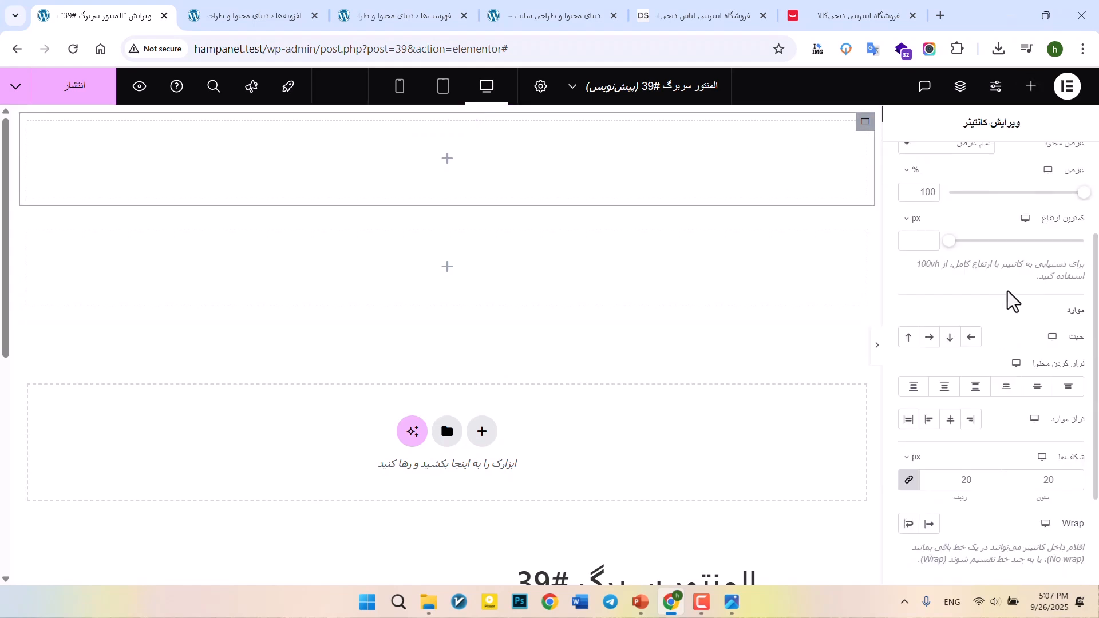
left_click(974, 343)
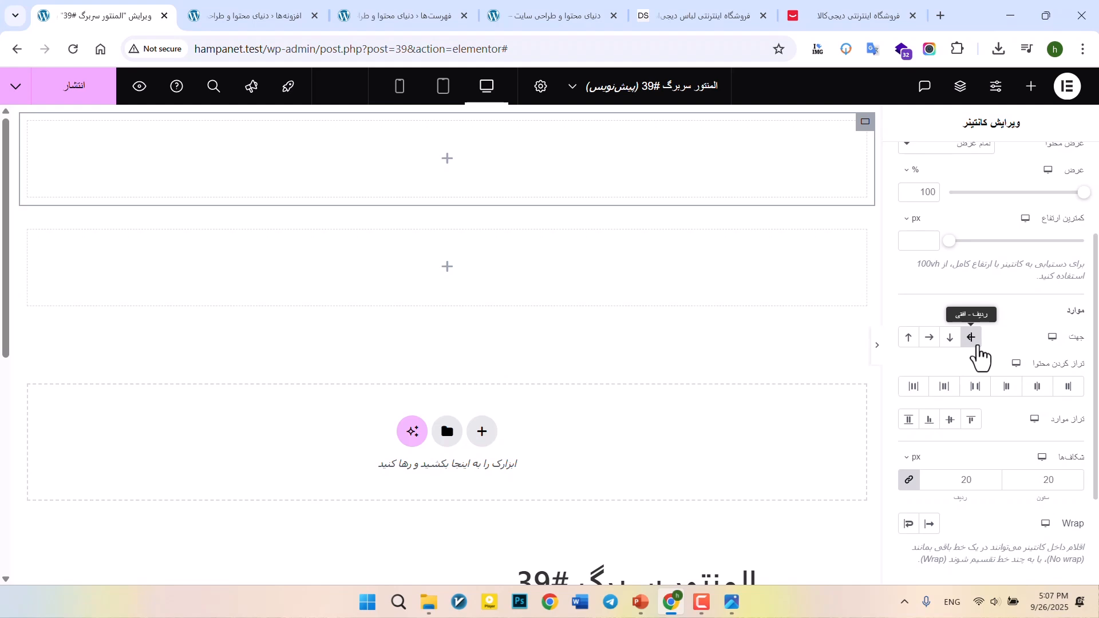
scroll(979, 354, "up", 3)
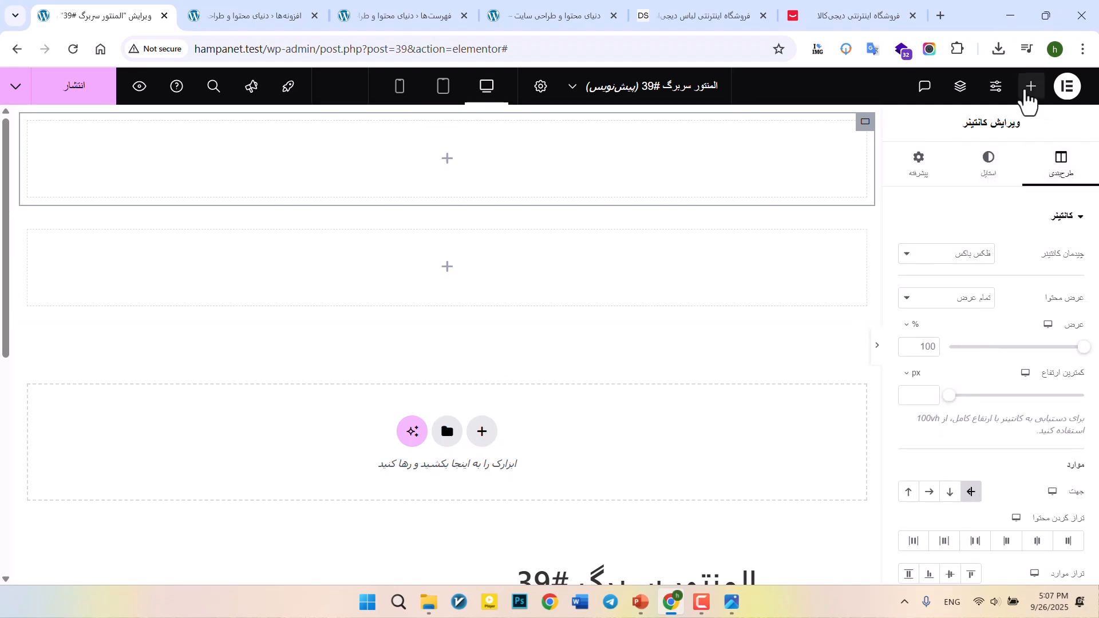
- Insert a container (کانتینر) inside the upper row and set its width to 30%
left_click(1028, 89)
scroll(1026, 309, "down", 2)
scroll(1042, 366, "up", 4)
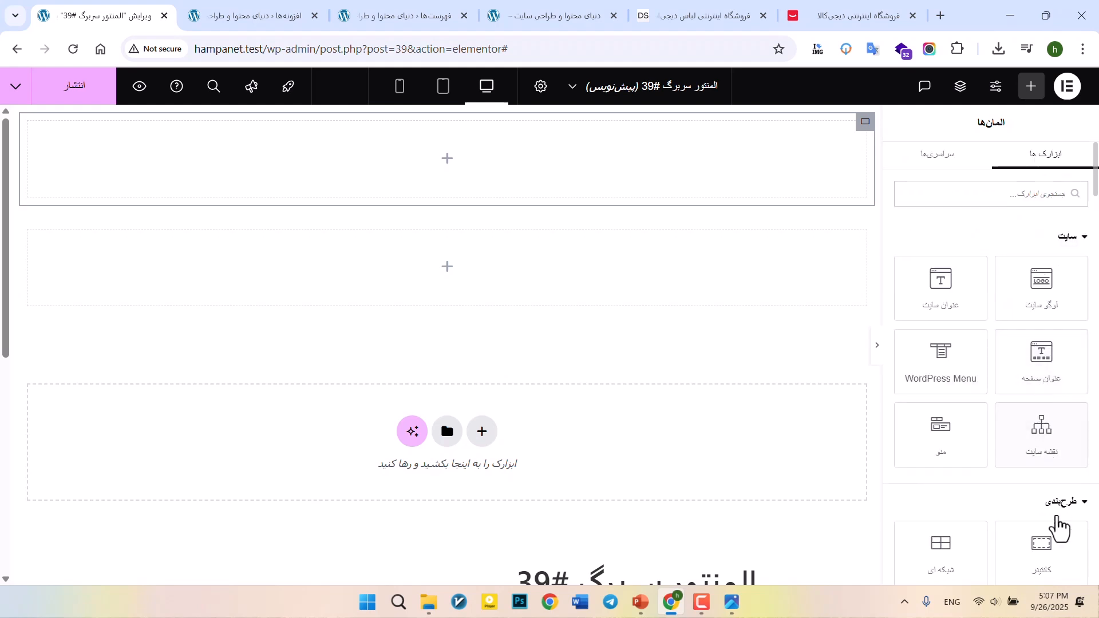
left_click_drag(1045, 539, 598, 174)
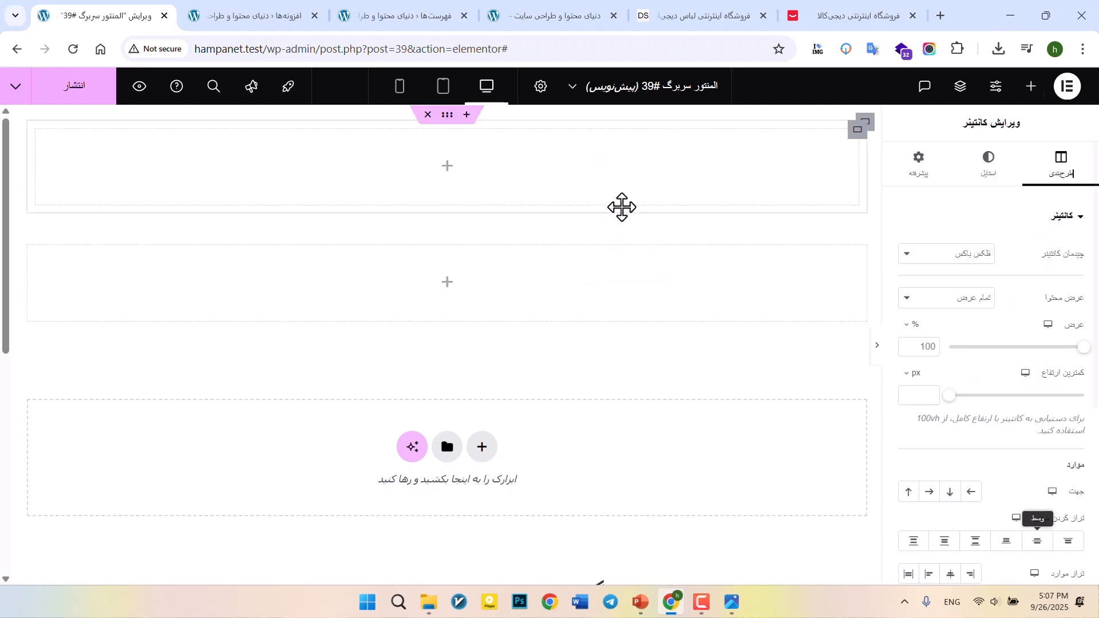
left_click(957, 297)
left_click(961, 336)
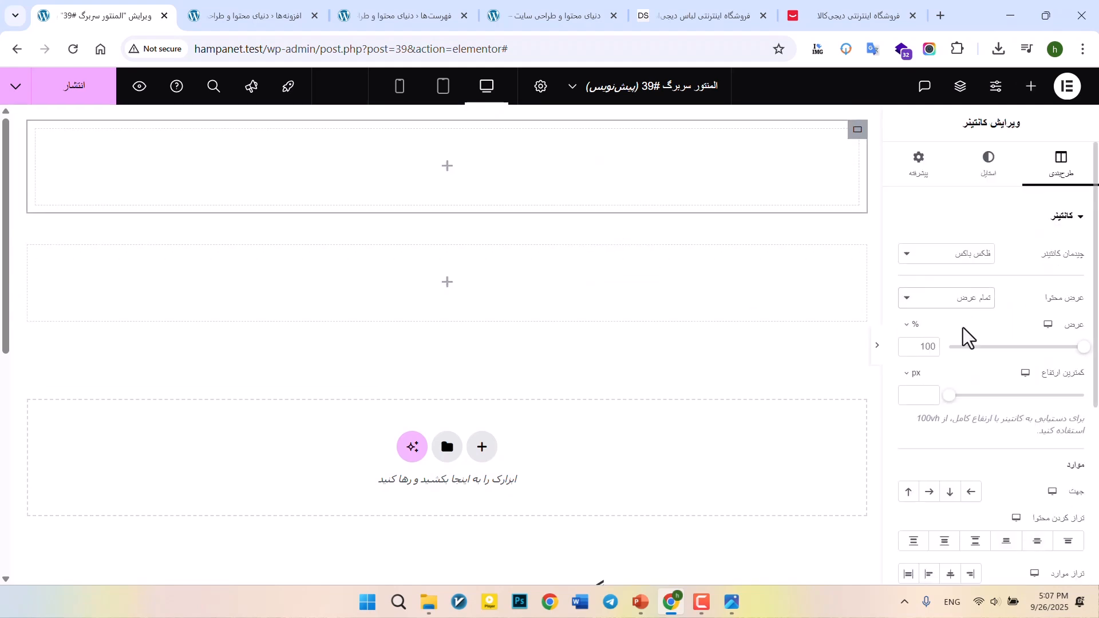
type("30")
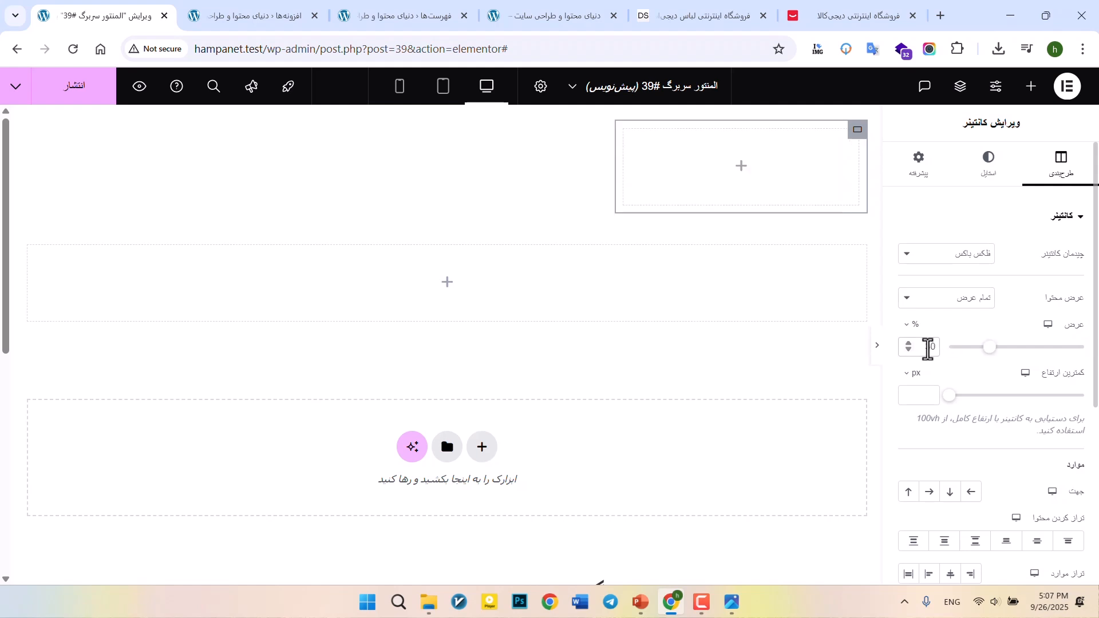
- Duplicate the 30% wide container twice so the upper row holds three containers side by side
right_click(858, 141)
left_click(664, 189)
right_click(600, 141)
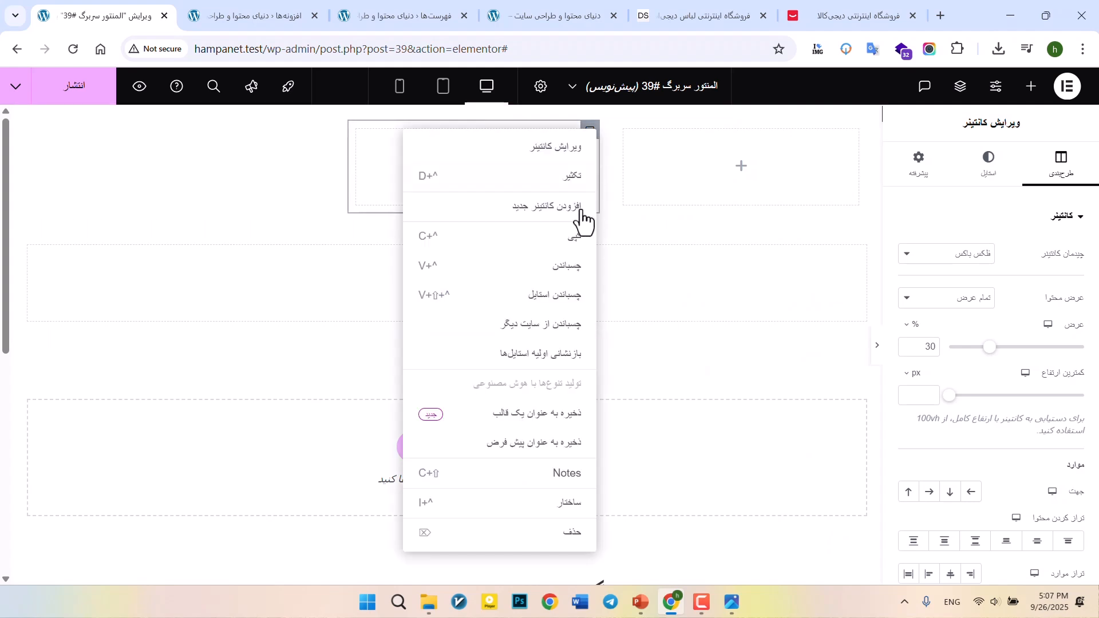
left_click(567, 187)
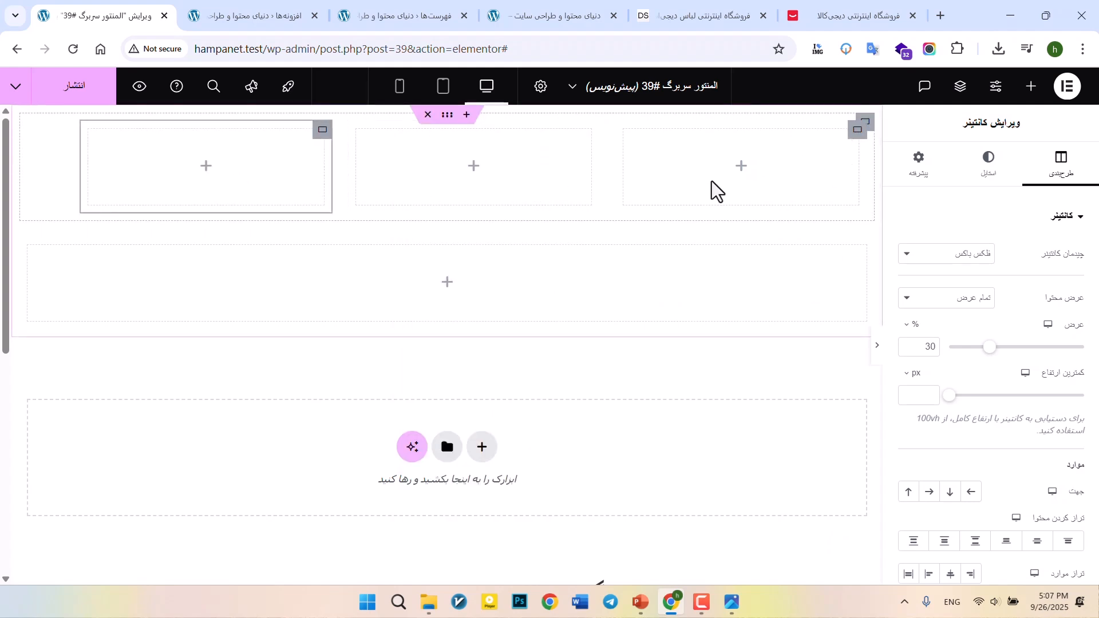
- Set the upper row's first container, at its right end, to 20% width and insert the site logo widget (لوگو سایت) in it
left_click(856, 149)
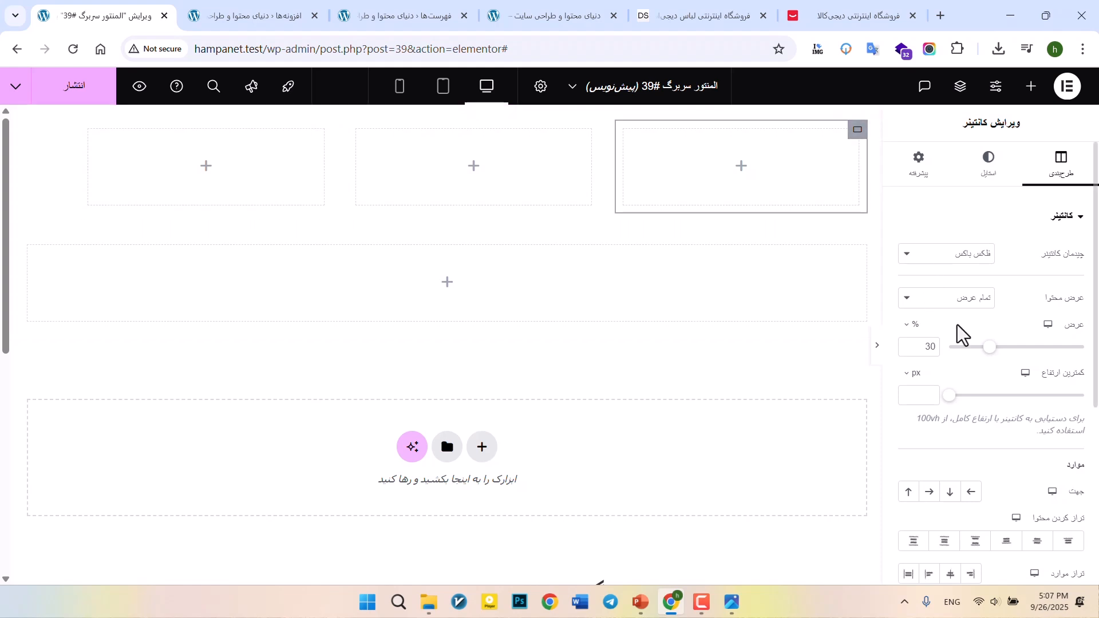
type("20")
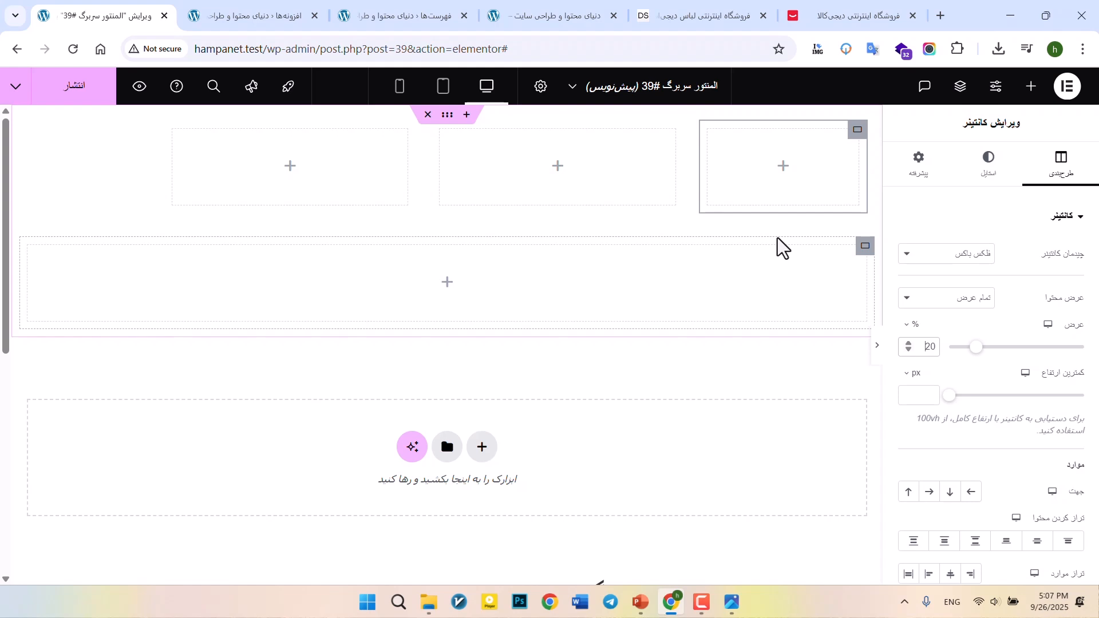
left_click(783, 168)
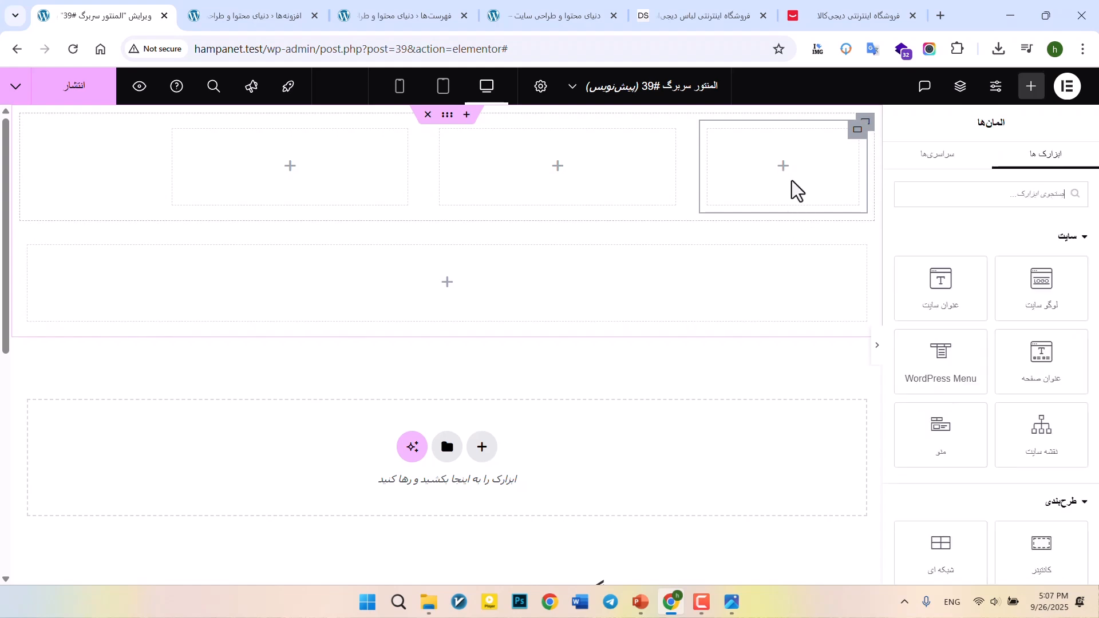
left_click_drag(1082, 294, 811, 184)
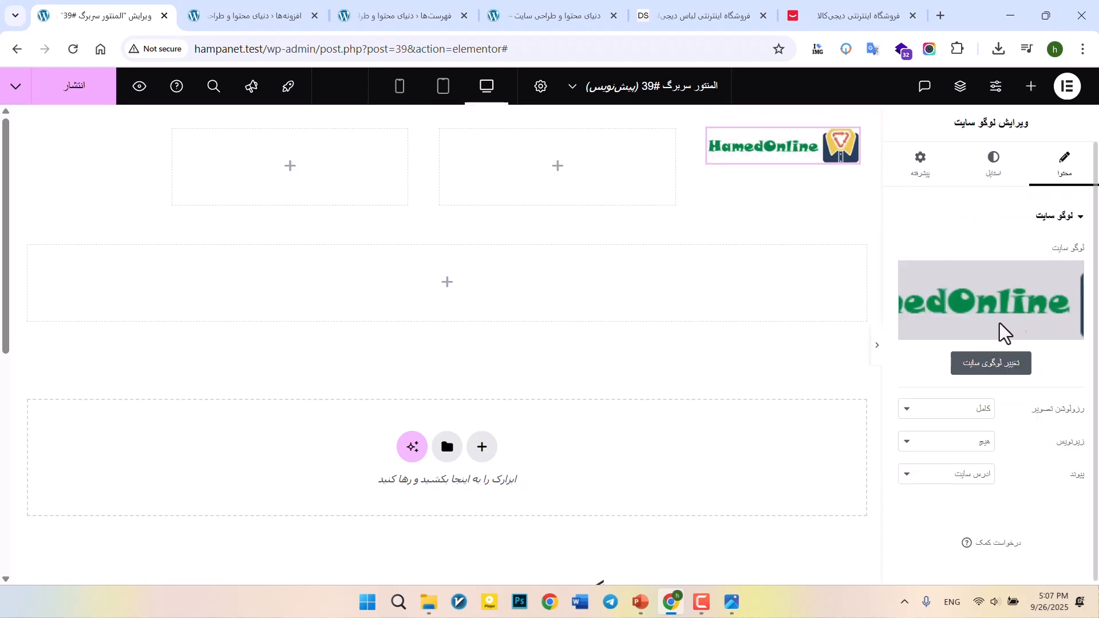
- Look at the site logo option in the site settings and its media library, and return to the logo widget without changing the image
left_click(1004, 378)
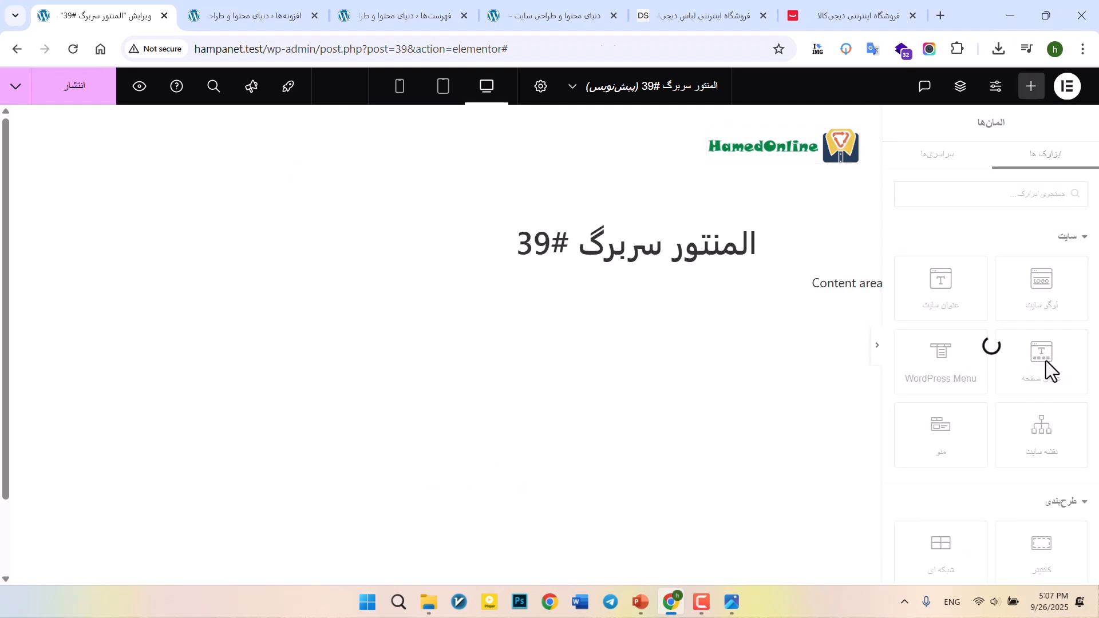
scroll(996, 183, "down", 1)
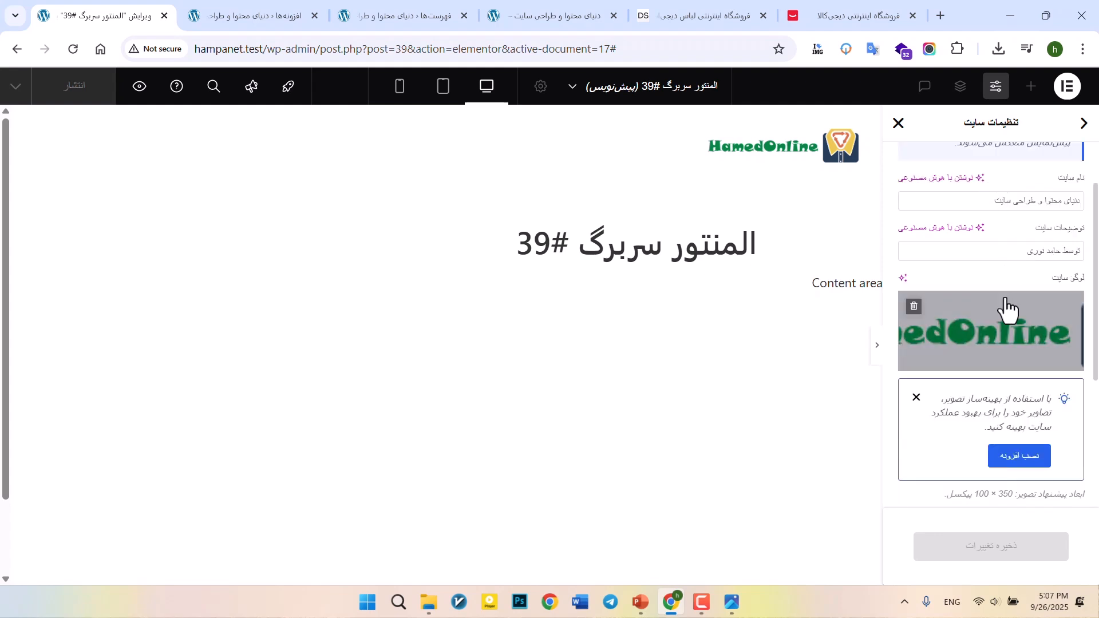
scroll(995, 344, "down", 1)
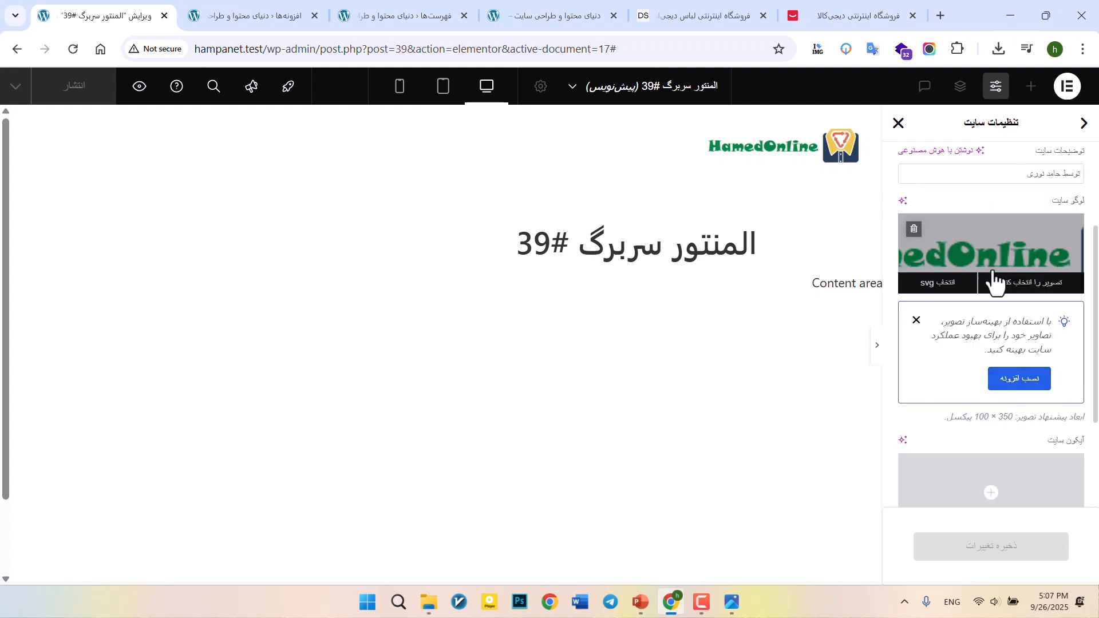
left_click(994, 282)
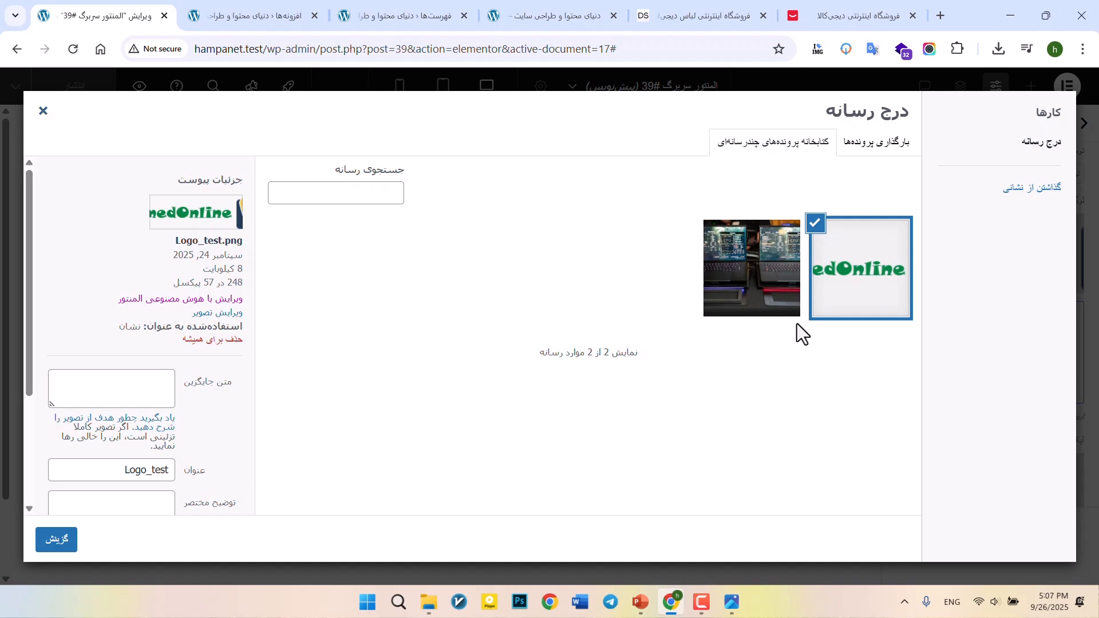
left_click(44, 111)
scroll(915, 257, "up", 3)
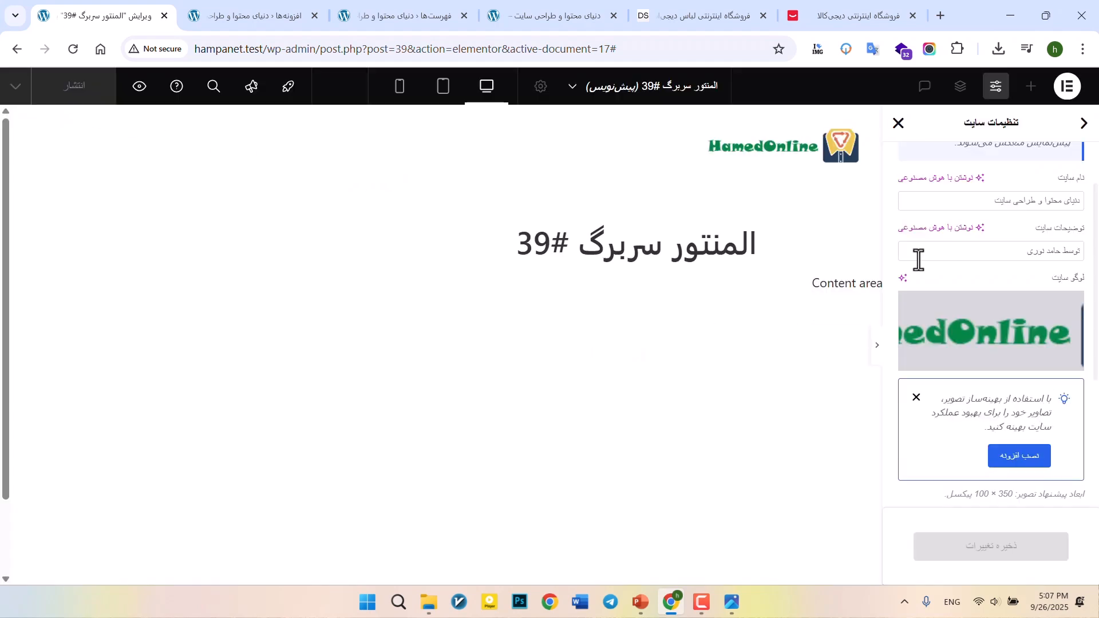
left_click(899, 125)
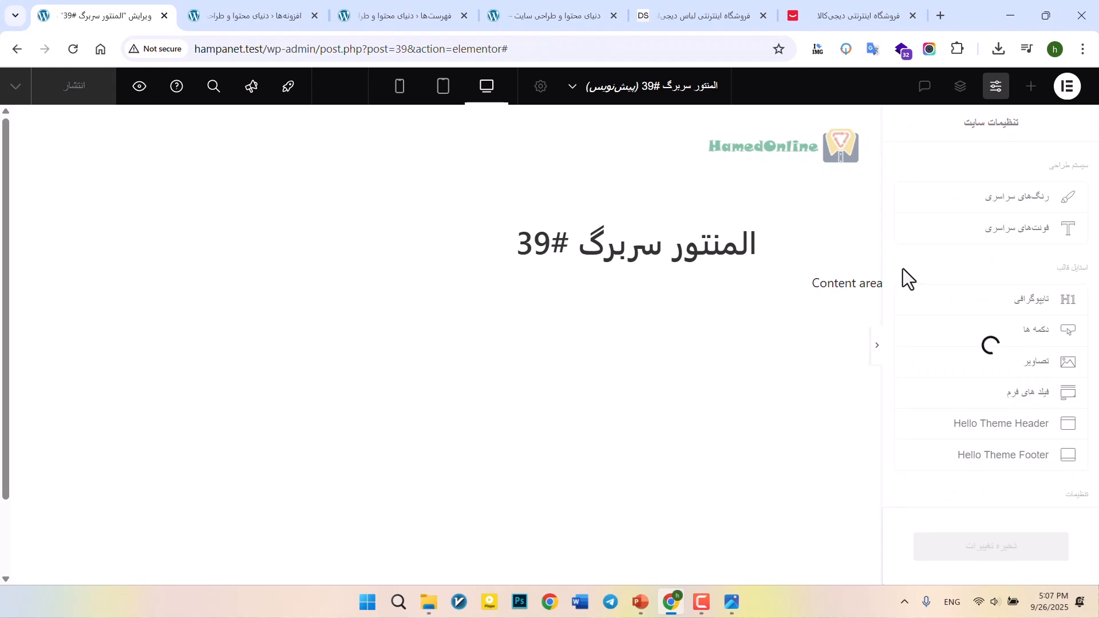
left_click(808, 153)
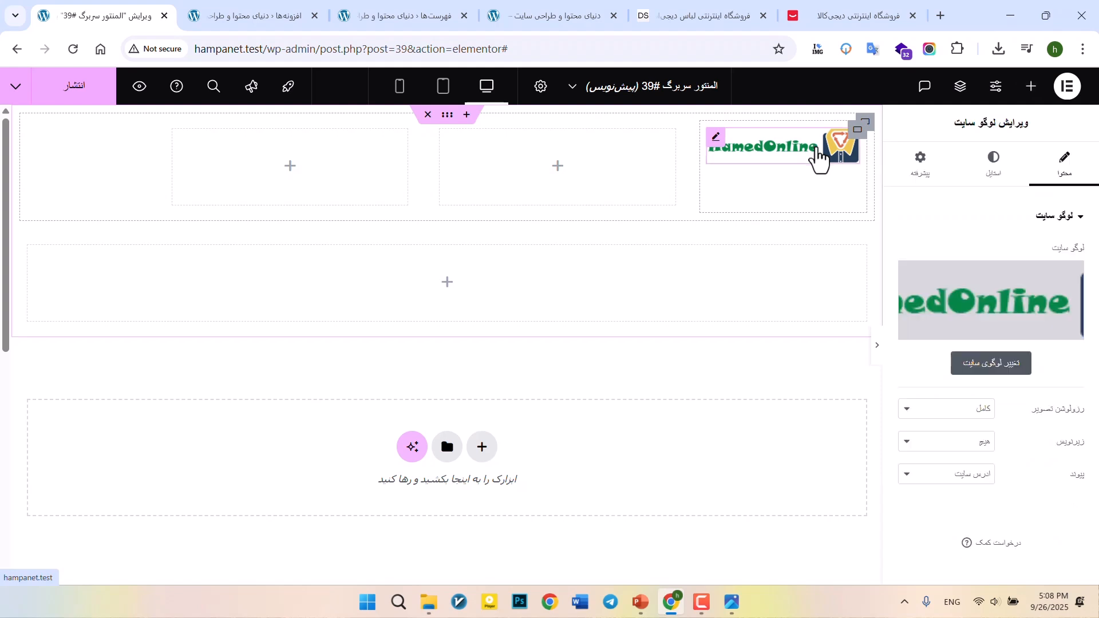
left_click(1031, 86)
scroll(1049, 400, "down", 3)
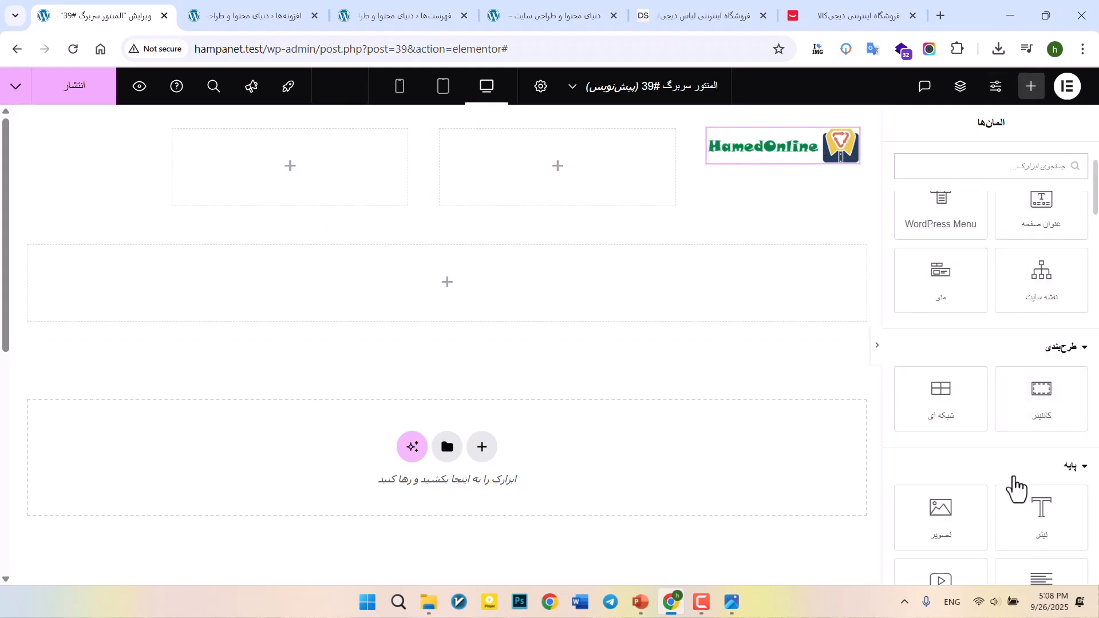
scroll(1013, 483, "up", 3)
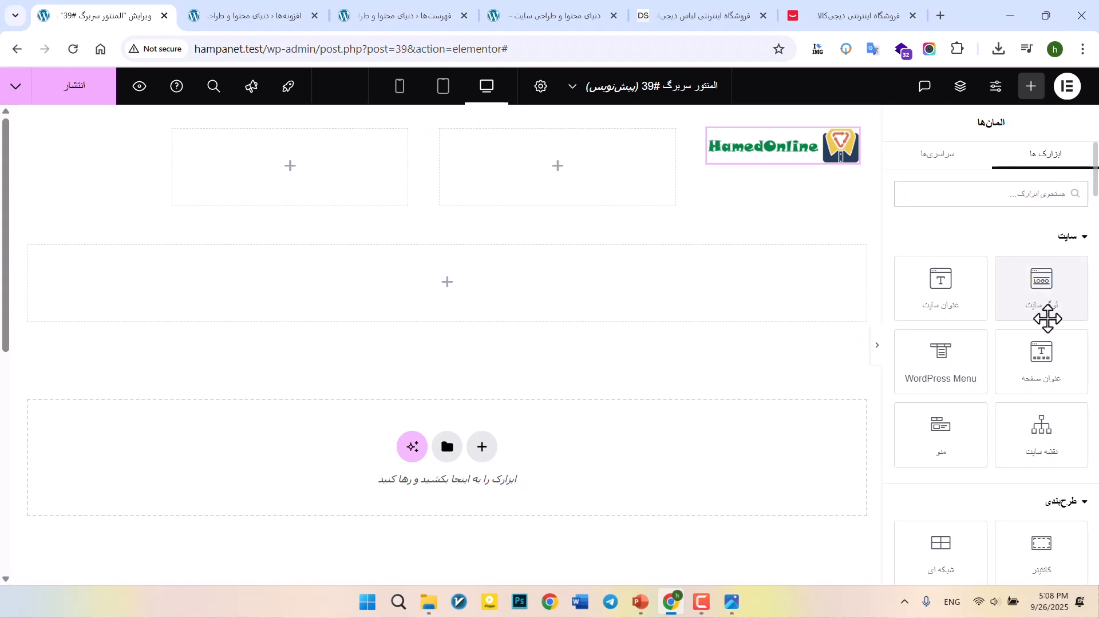
- Set the image width of the site logo to 80% in its style settings
left_click(780, 154)
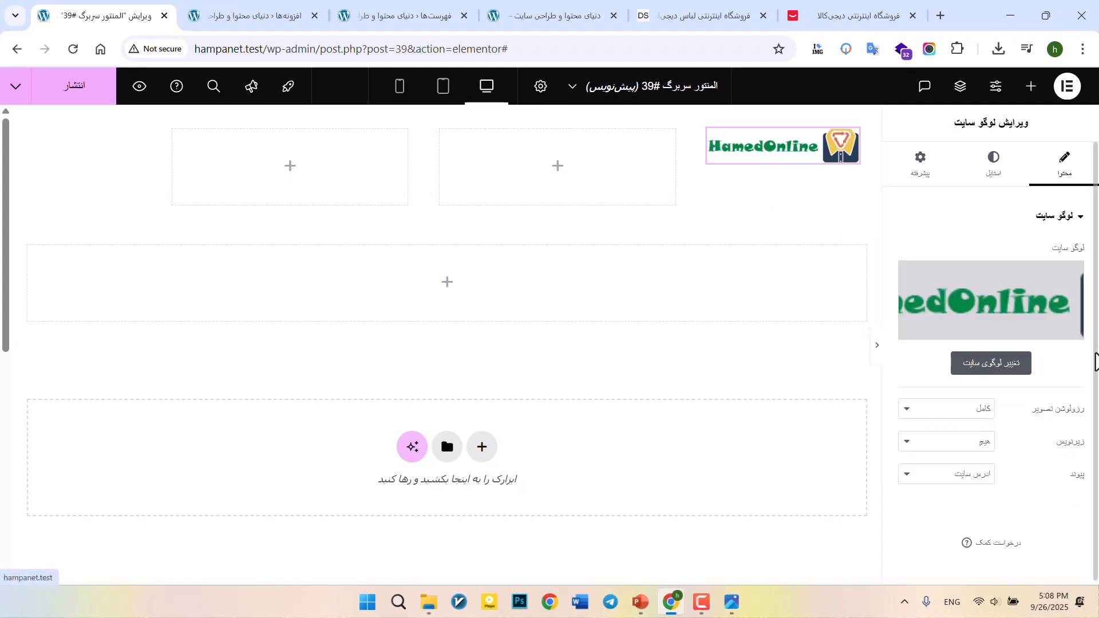
left_click(994, 165)
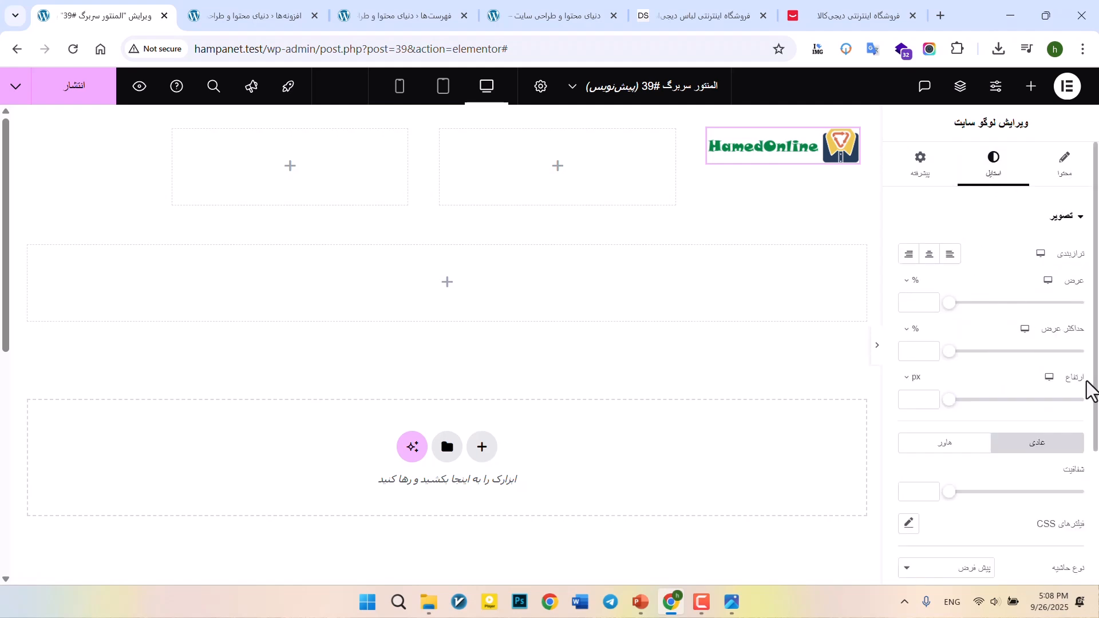
scroll(1059, 355, "down", 3)
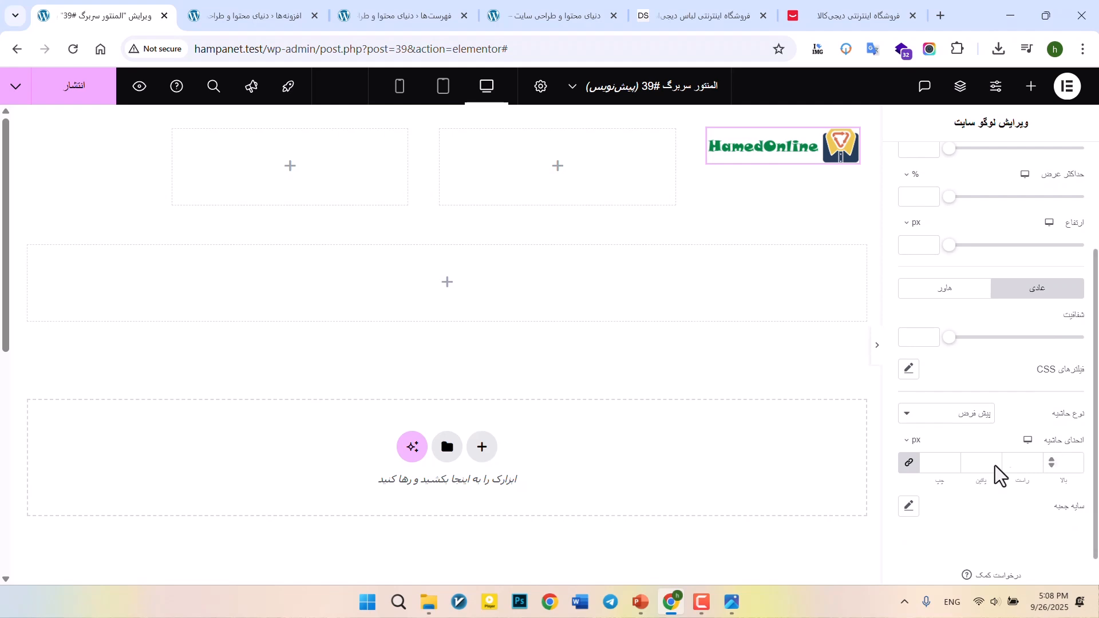
scroll(1043, 336, "up", 3)
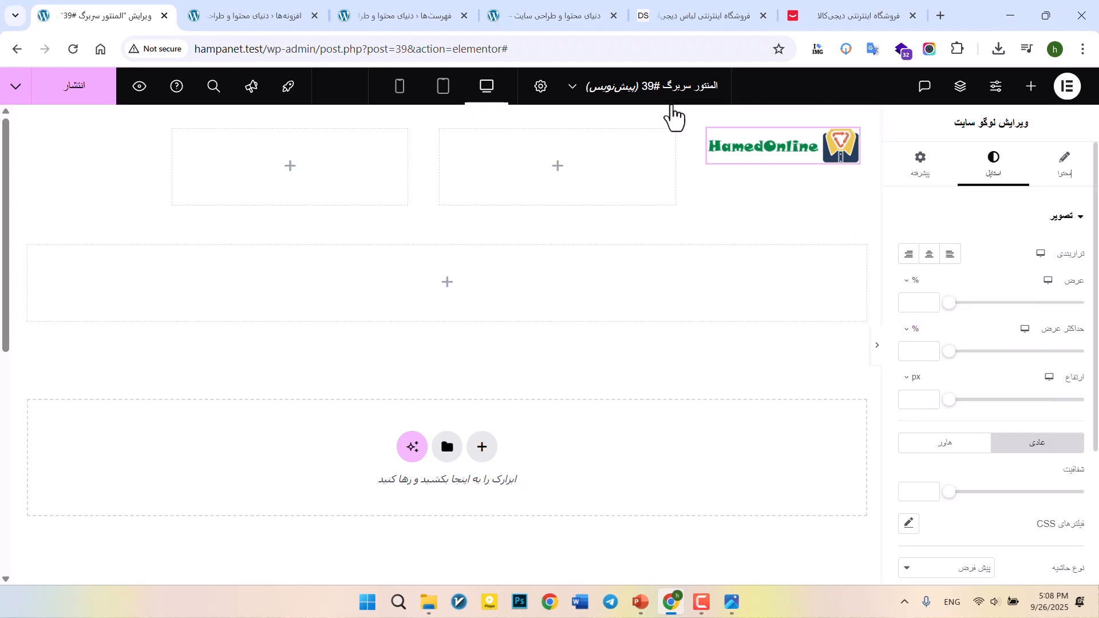
left_click_drag(950, 303, 1056, 312)
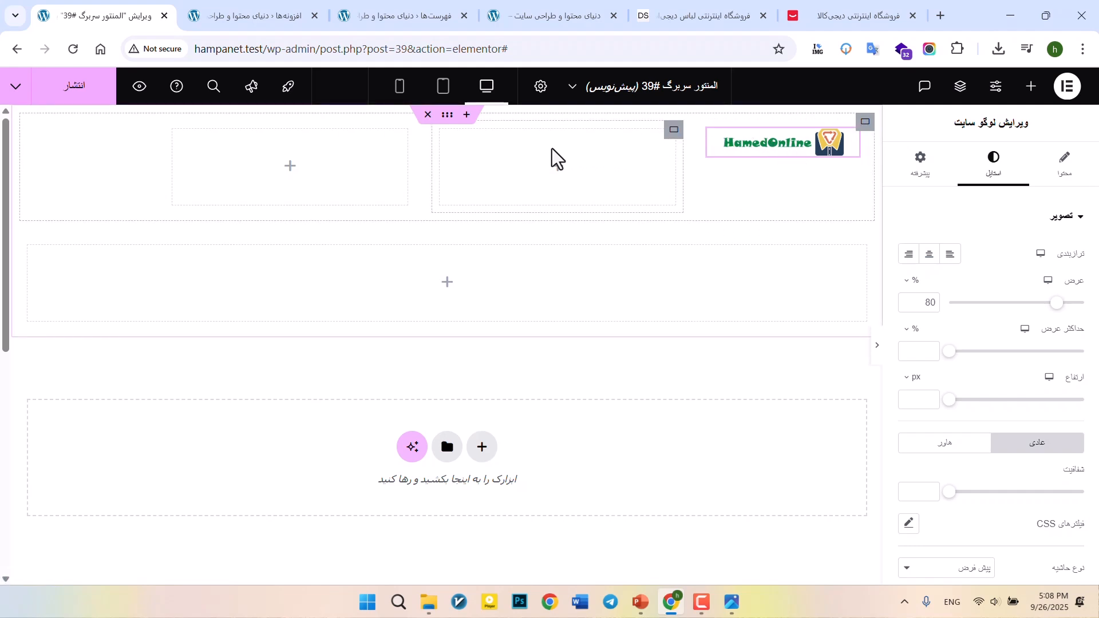
- Set the upper row's middle container to 40% width and insert the search widget (جستجو) in it
left_click(674, 131)
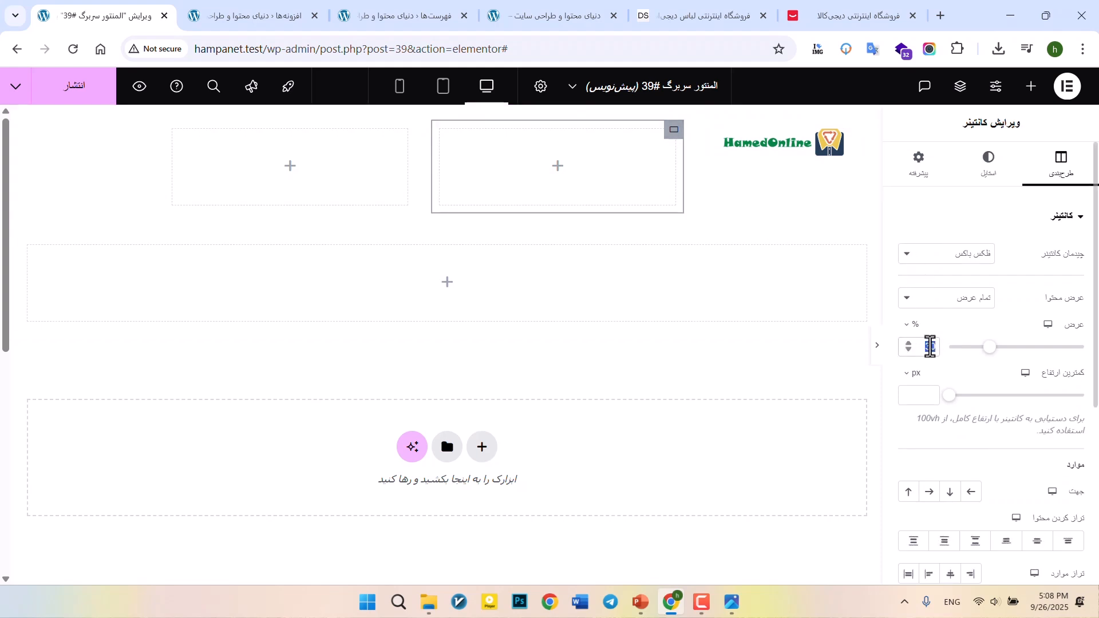
type("40")
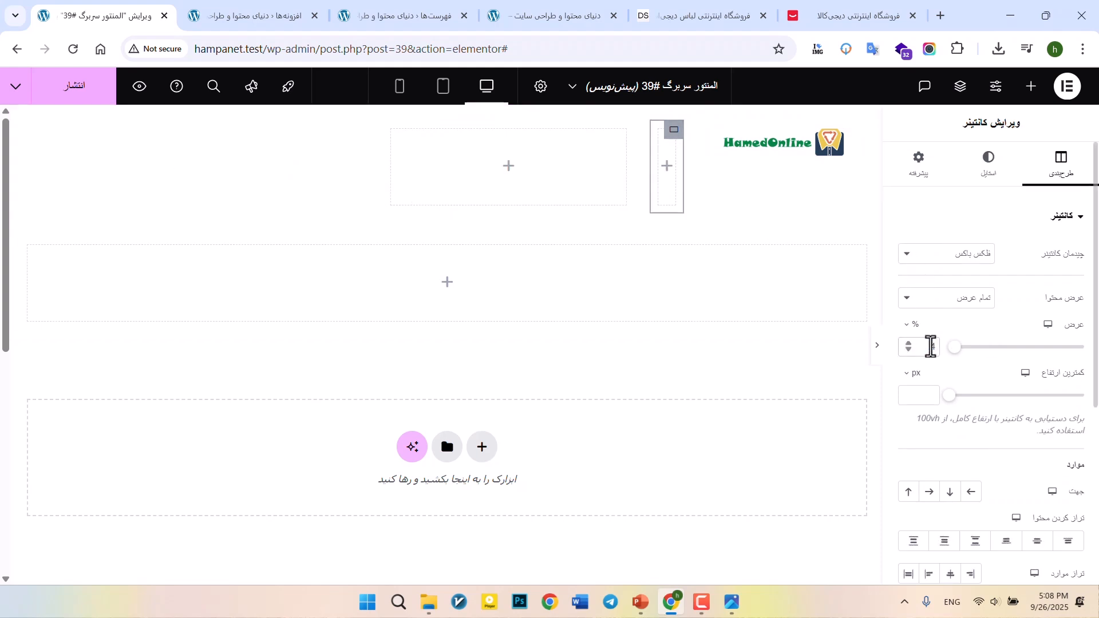
left_click(518, 172)
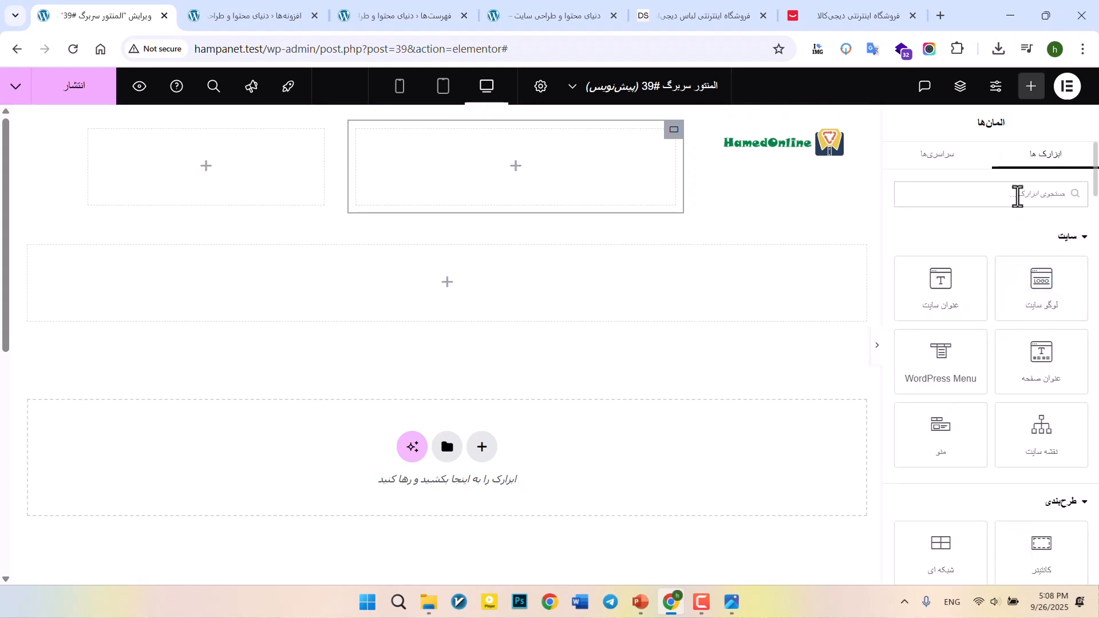
type("جست")
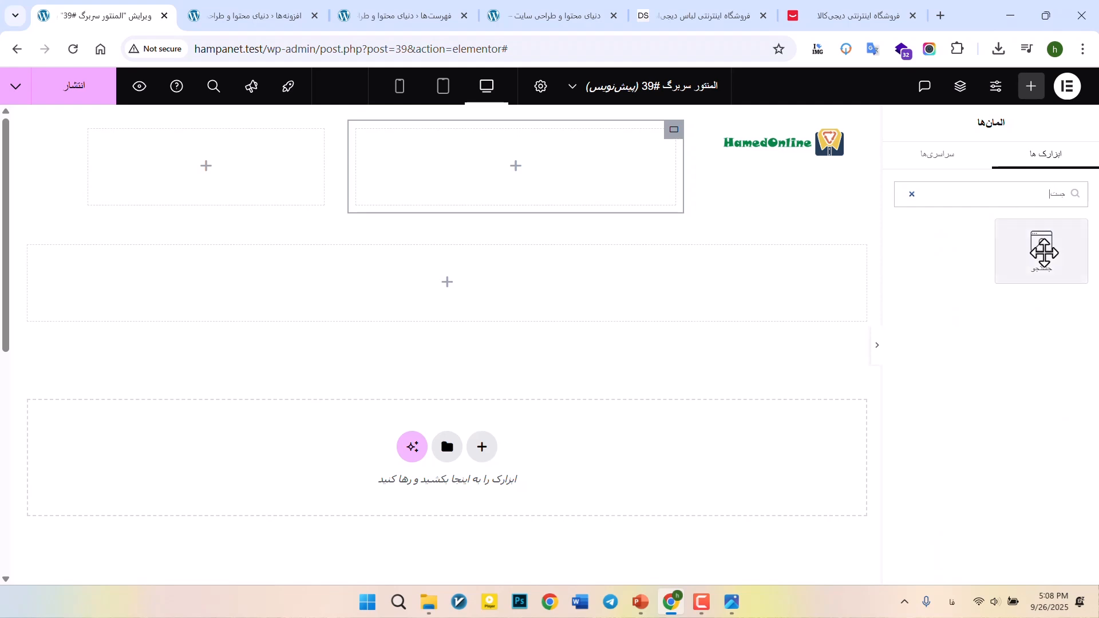
left_click_drag(1043, 248, 559, 155)
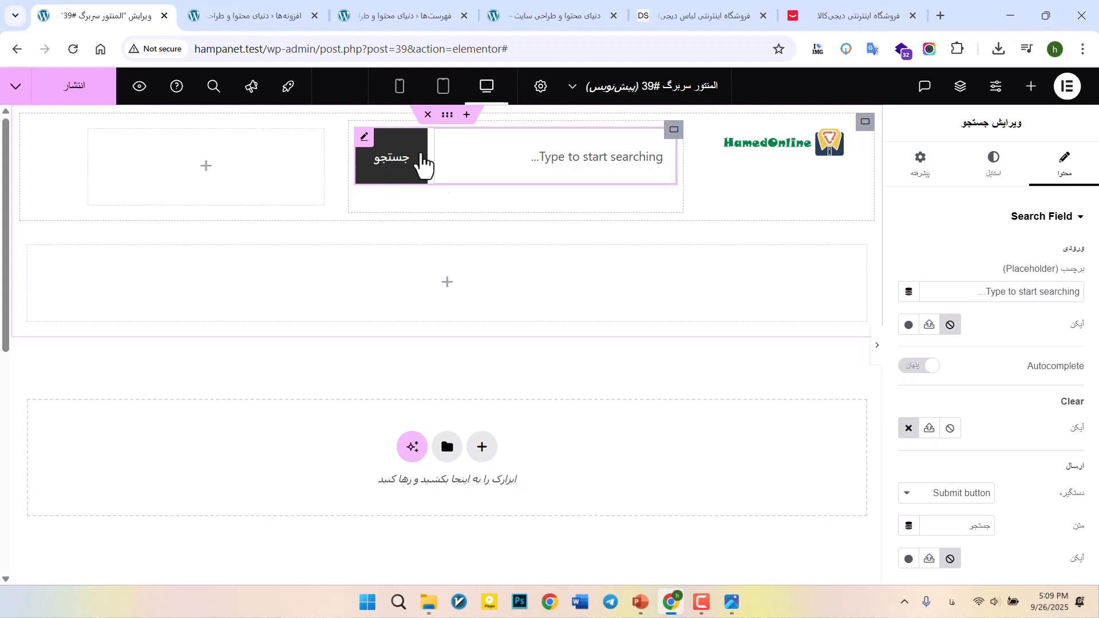
- Check the search bar's design in the reference image Header_Custom.jpg and return to the header editor
left_click(730, 605)
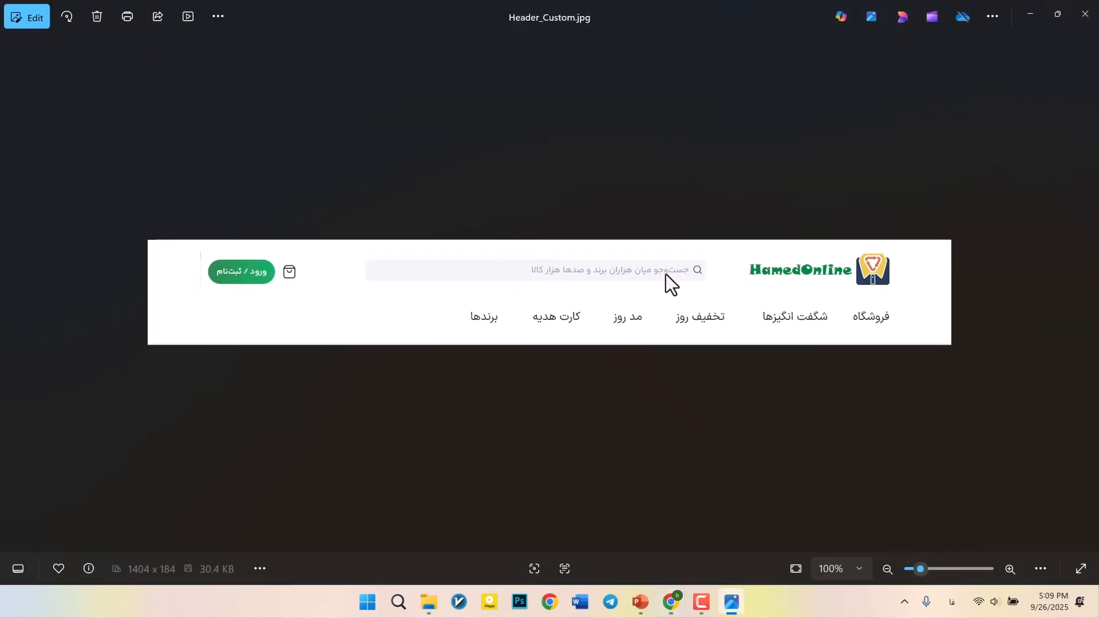
left_click(1026, 11)
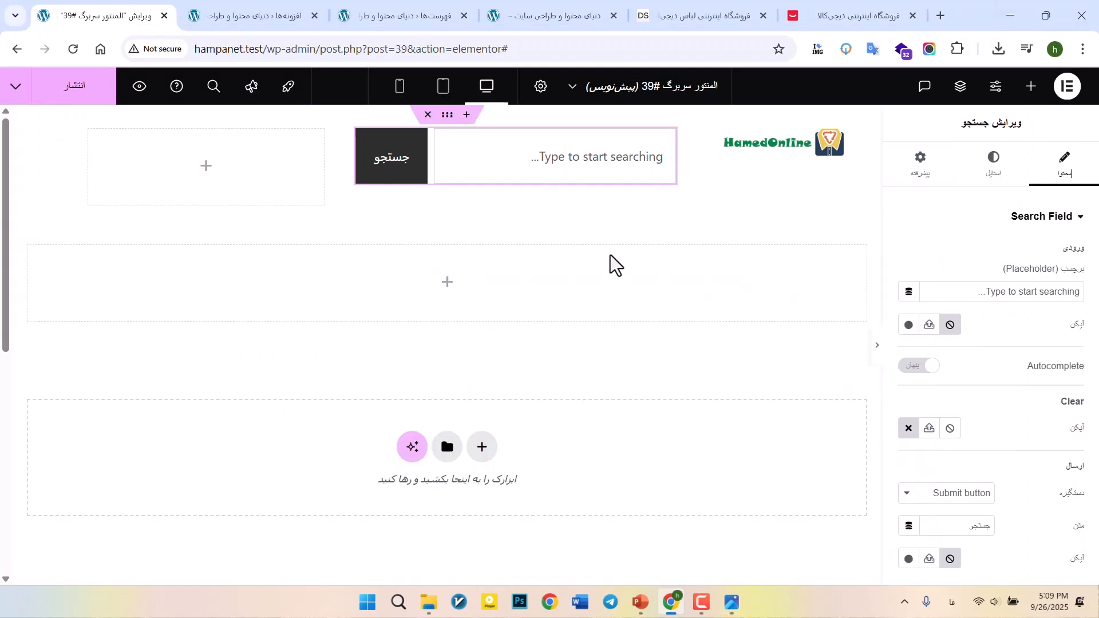
- Set the search widget's submit trigger to Enter key so the field has no submit button
scroll(1004, 396, "down", 3)
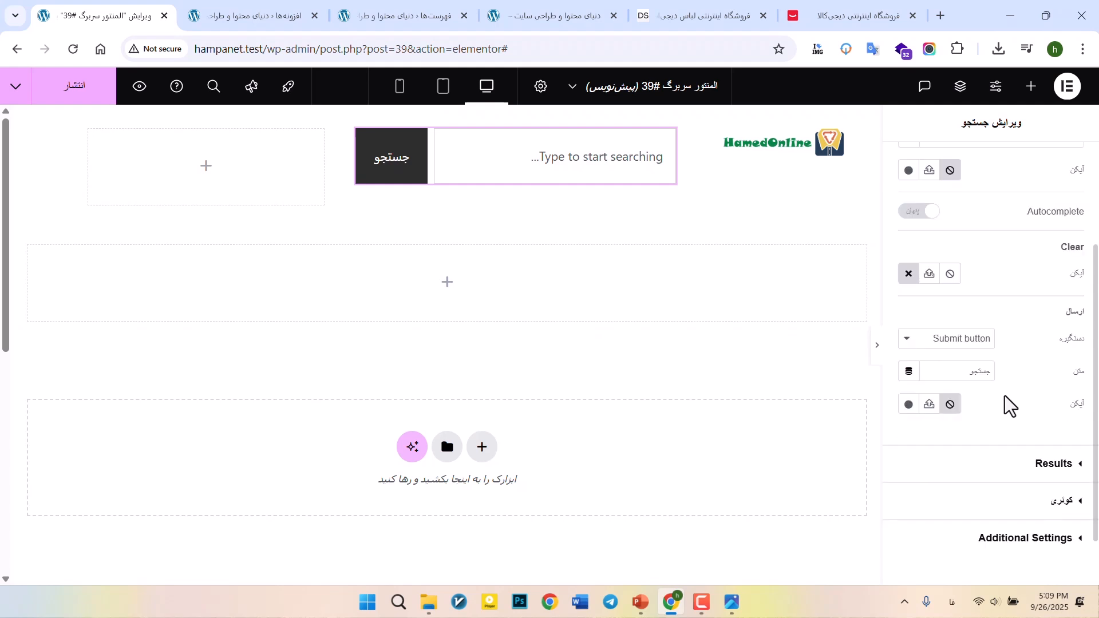
left_click(970, 341)
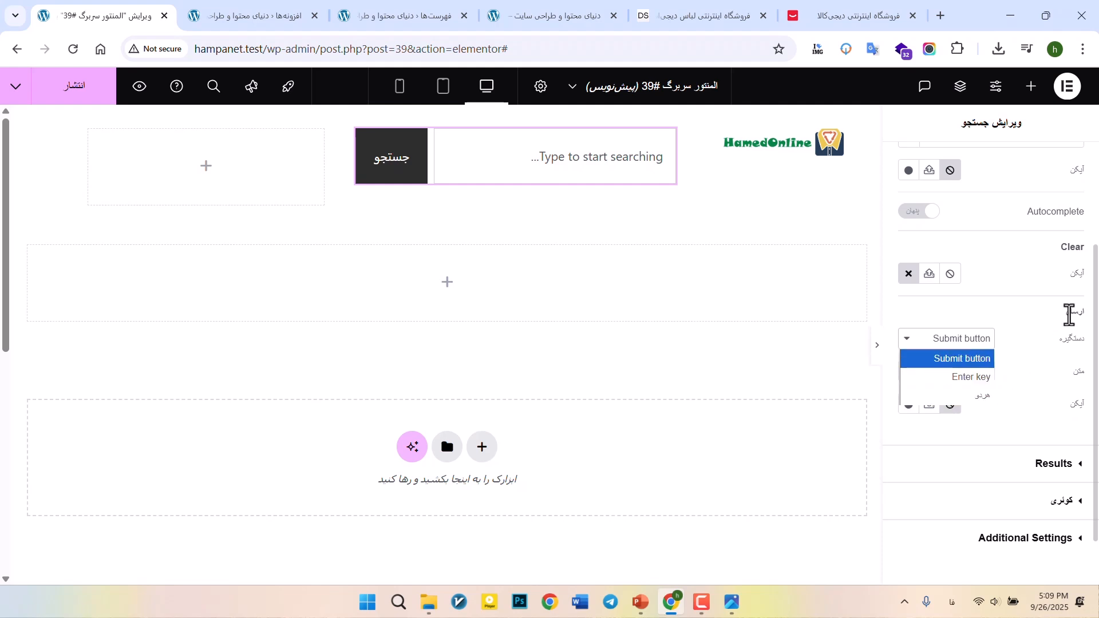
left_click(946, 377)
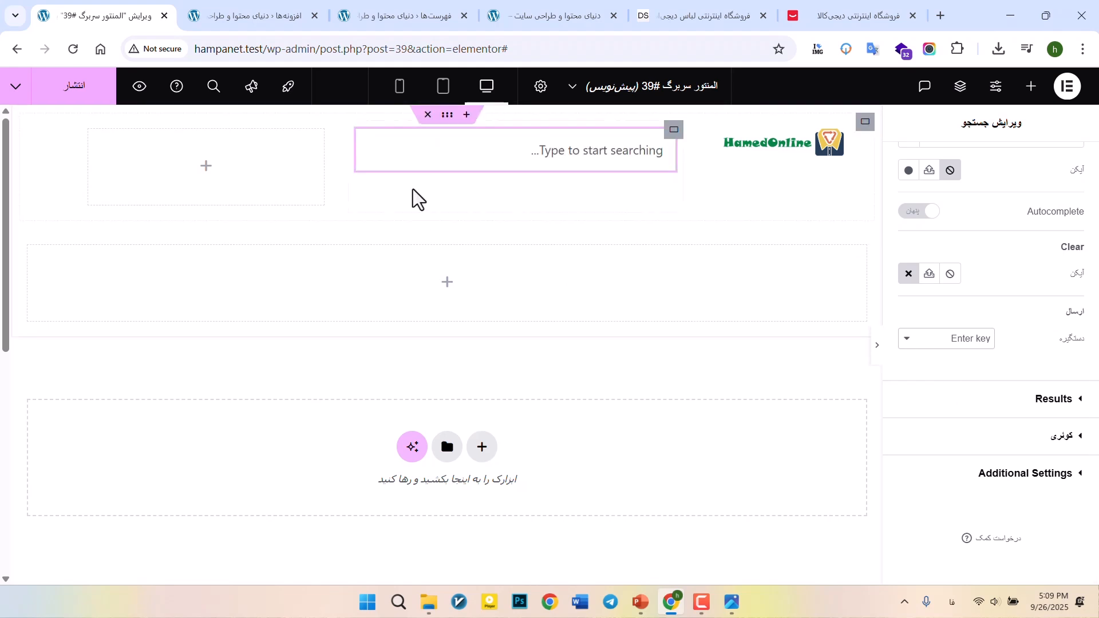
- Set the search widget's Clear icon to the Search magnifier from the icon library
scroll(983, 222, "up", 3)
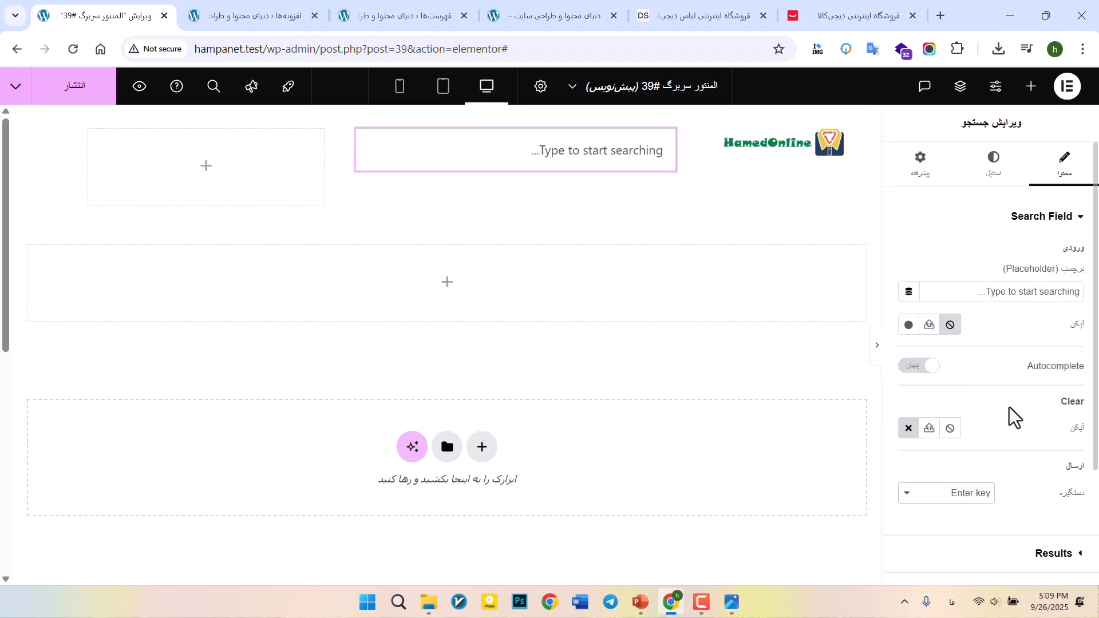
left_click(929, 431)
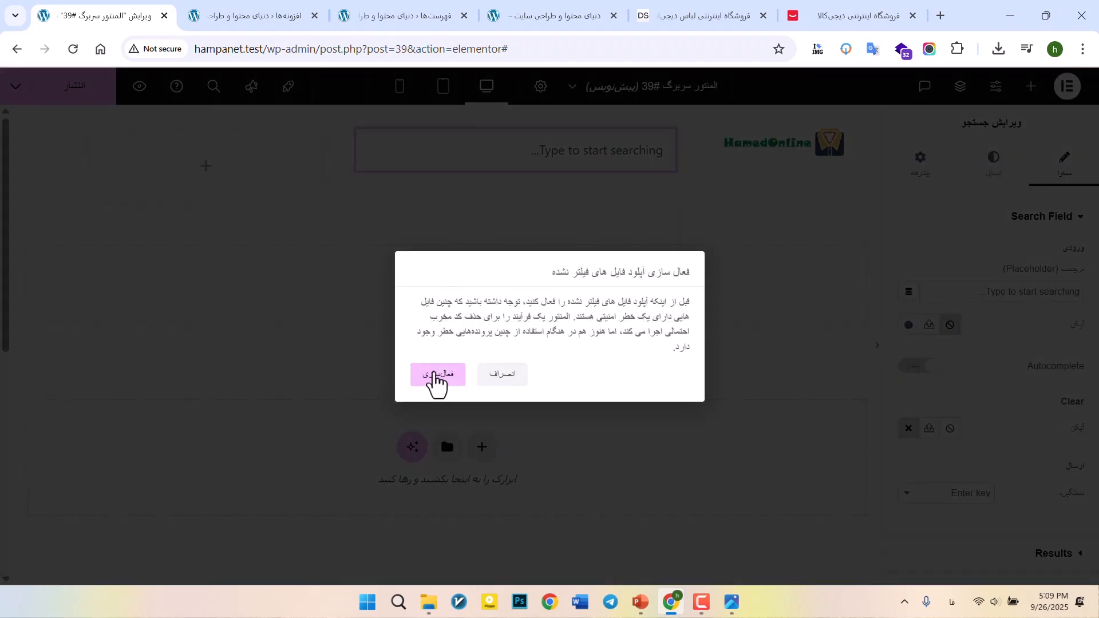
left_click(513, 374)
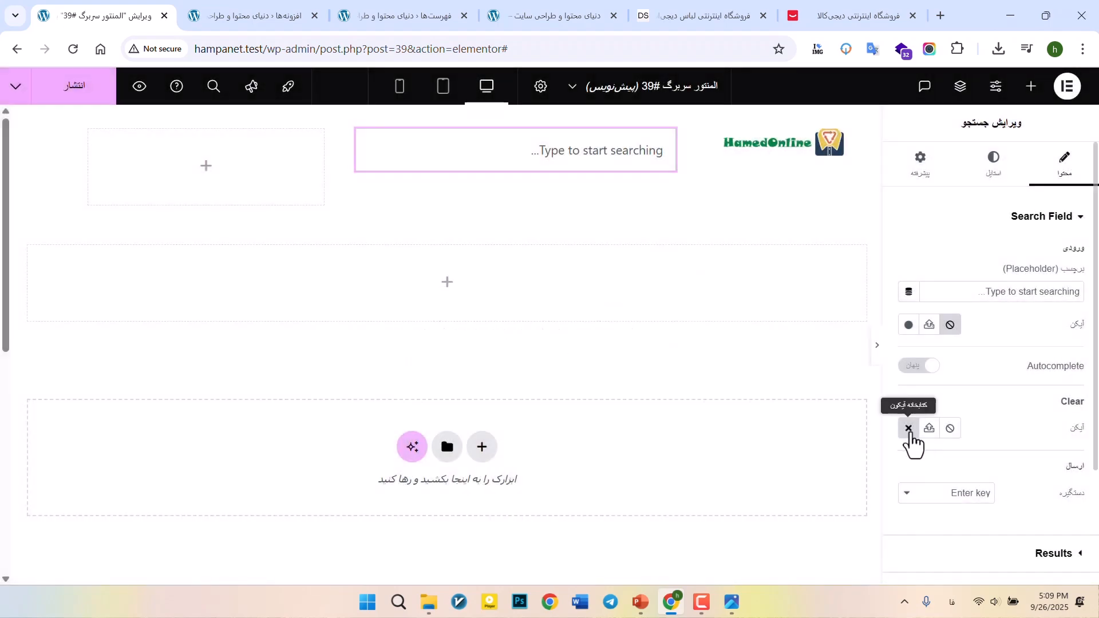
left_click(909, 430)
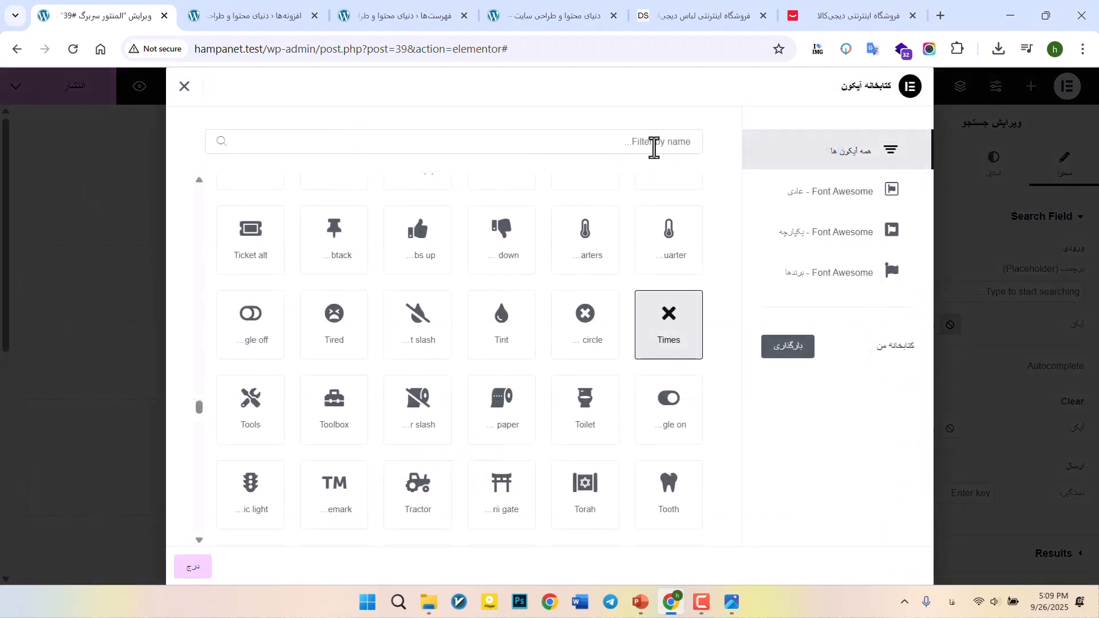
left_click(655, 146)
type("se")
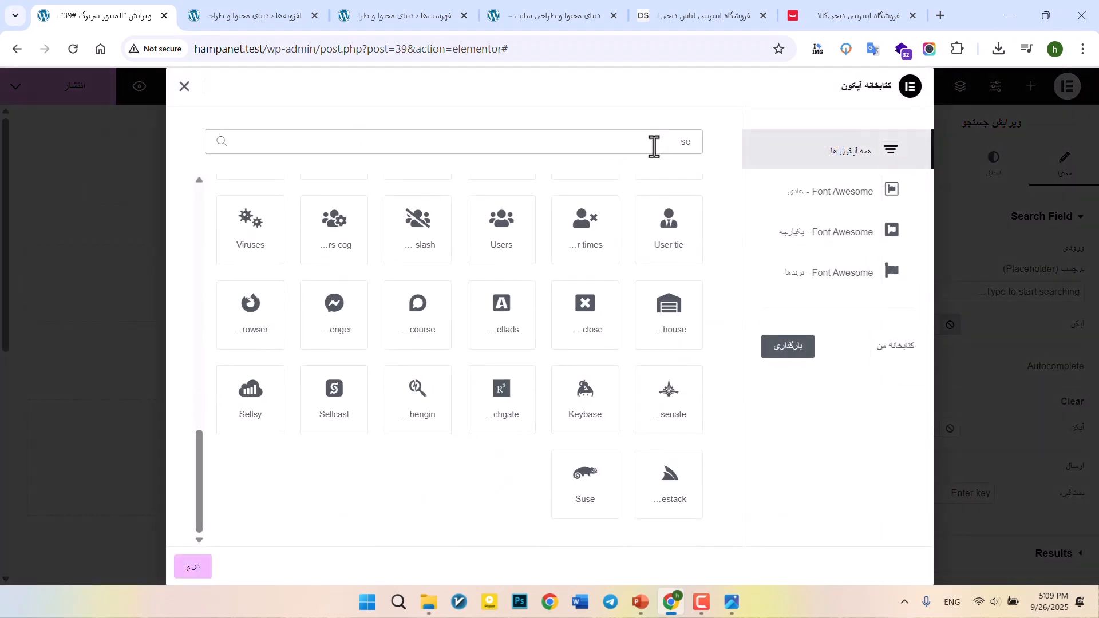
type("ar")
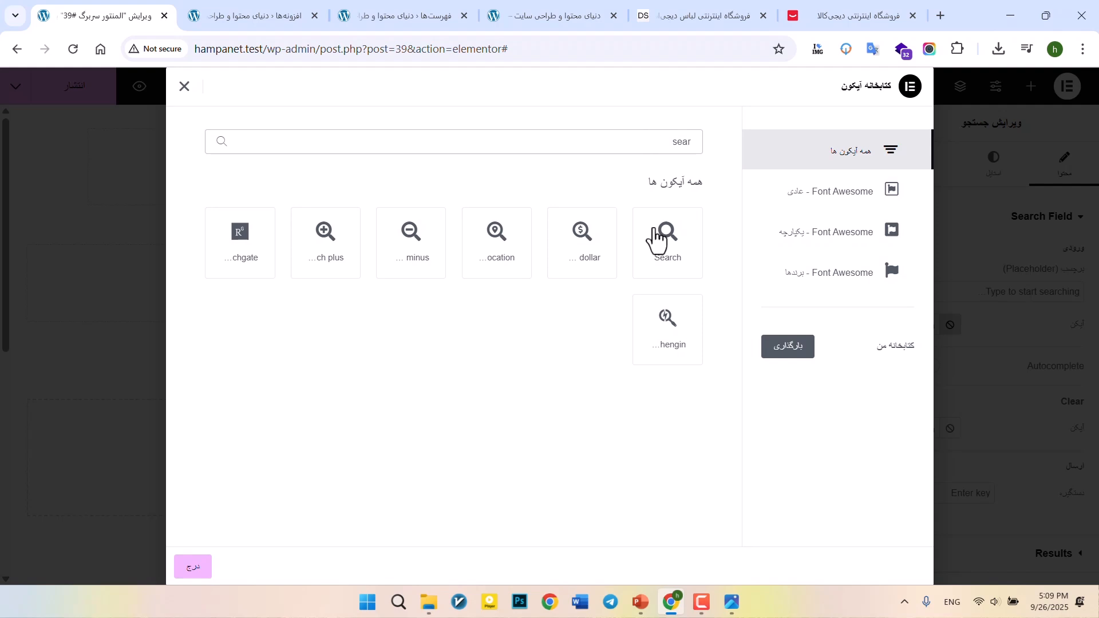
left_click(645, 265)
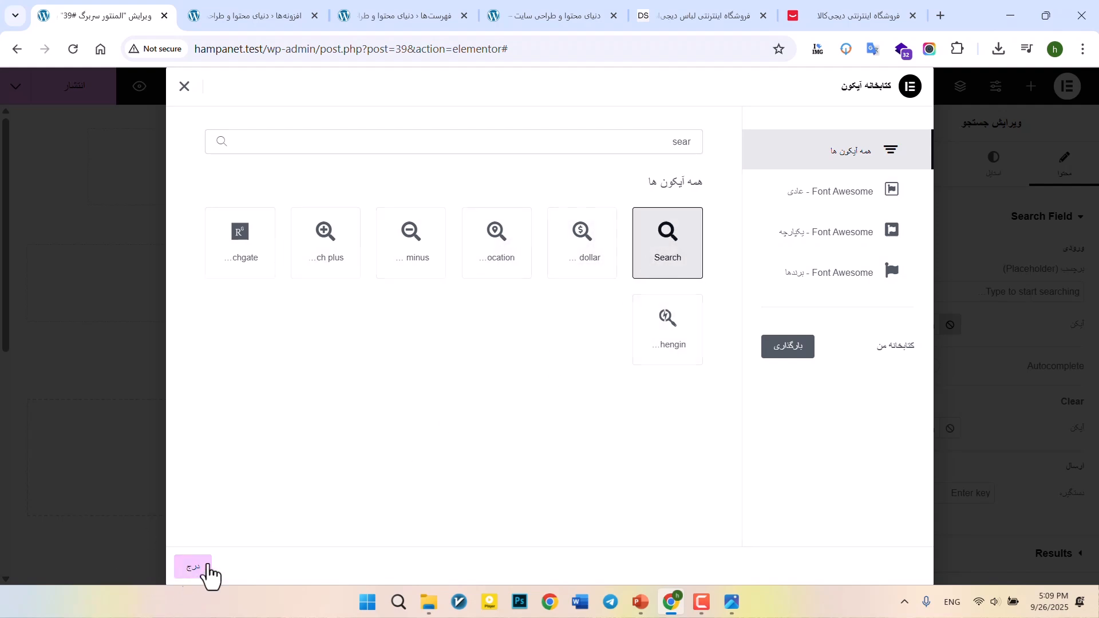
left_click(190, 569)
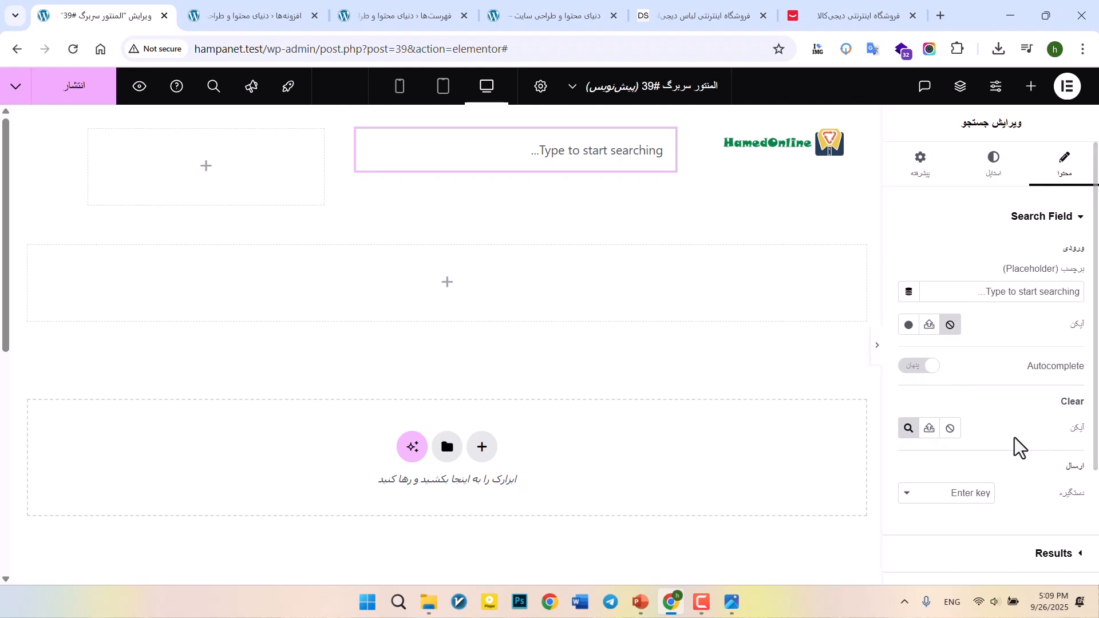
- Replace the search widget's Clear icon with the outlined circled-X icon, filtering the icon library by "cle"
left_click(908, 429)
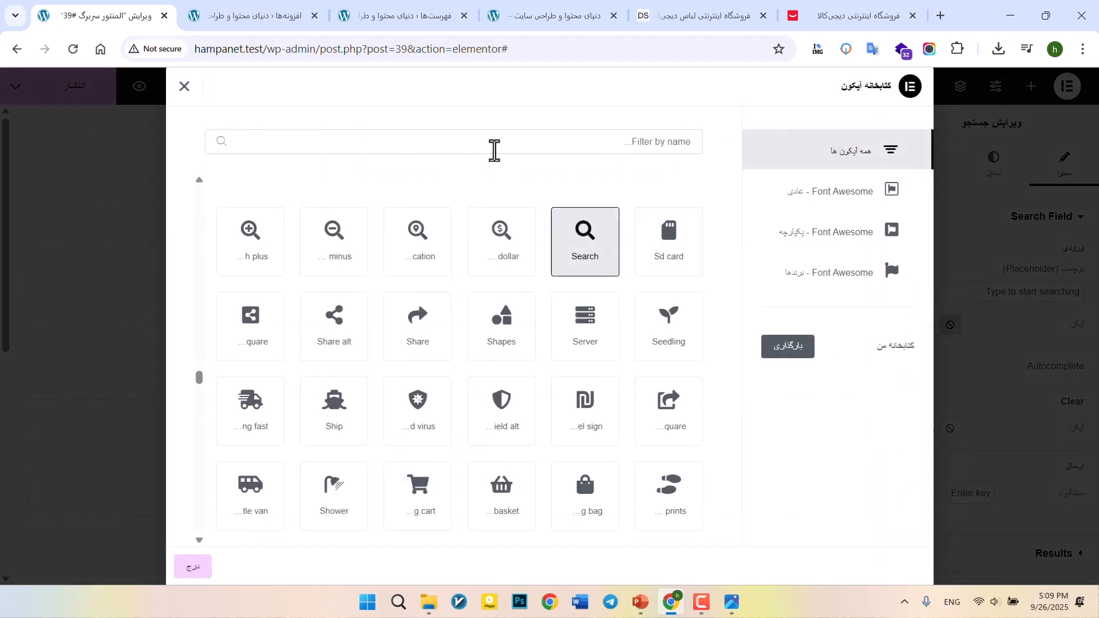
left_click(577, 142)
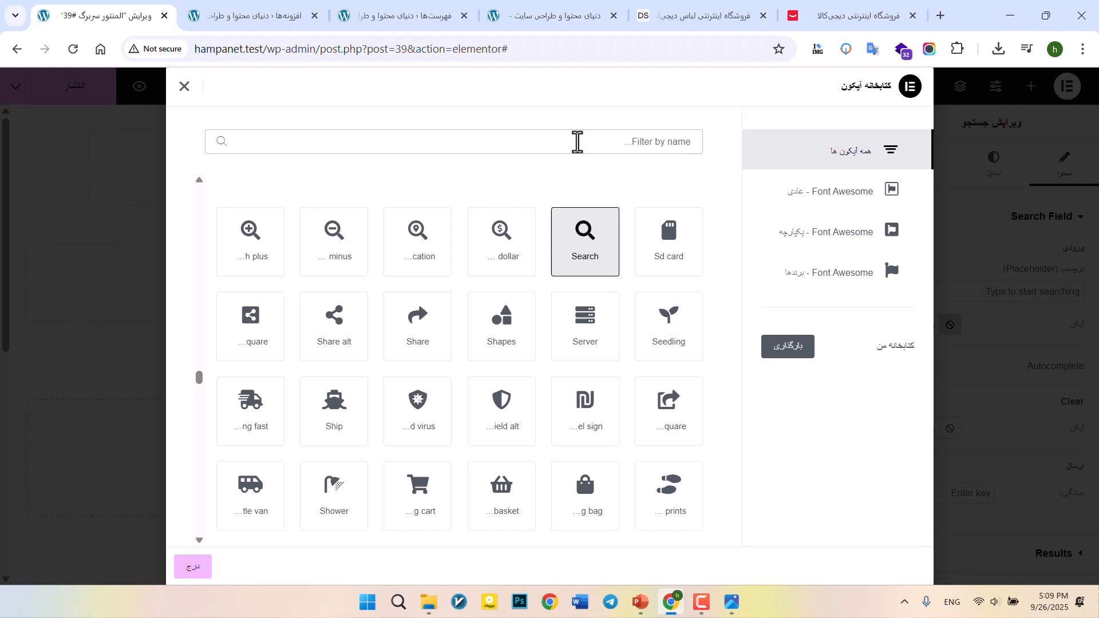
type("dele")
key("BackSpace")
key("BackSpace")
key("BackSpace")
key("BackSpace")
type("remo")
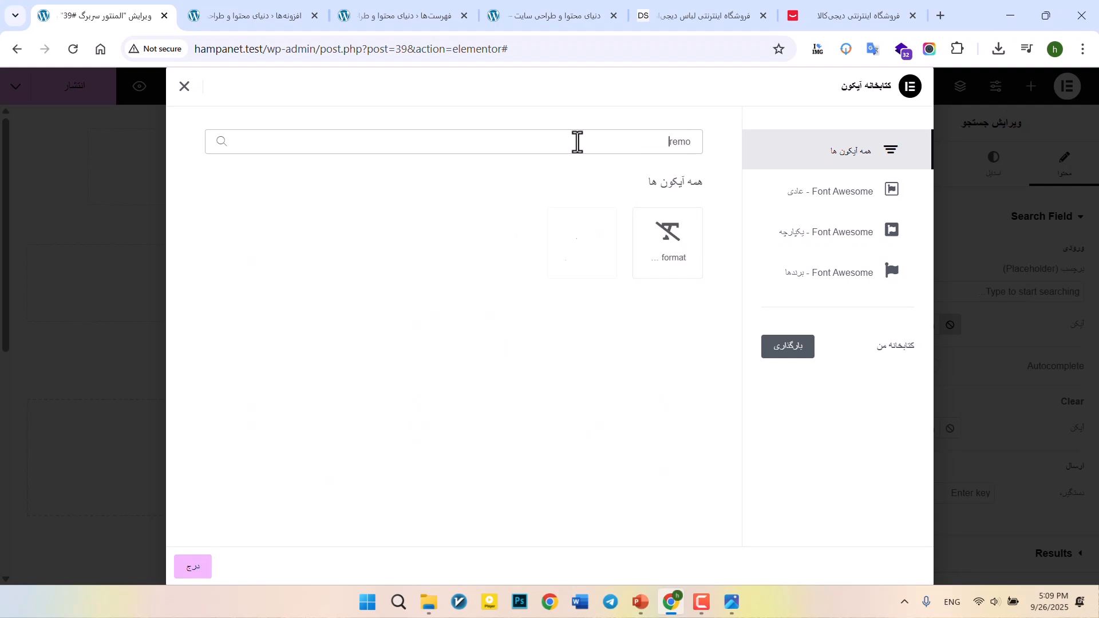
key("BackSpace")
key("BackSpace")
key("BackSpace")
key("BackSpace")
type("clea")
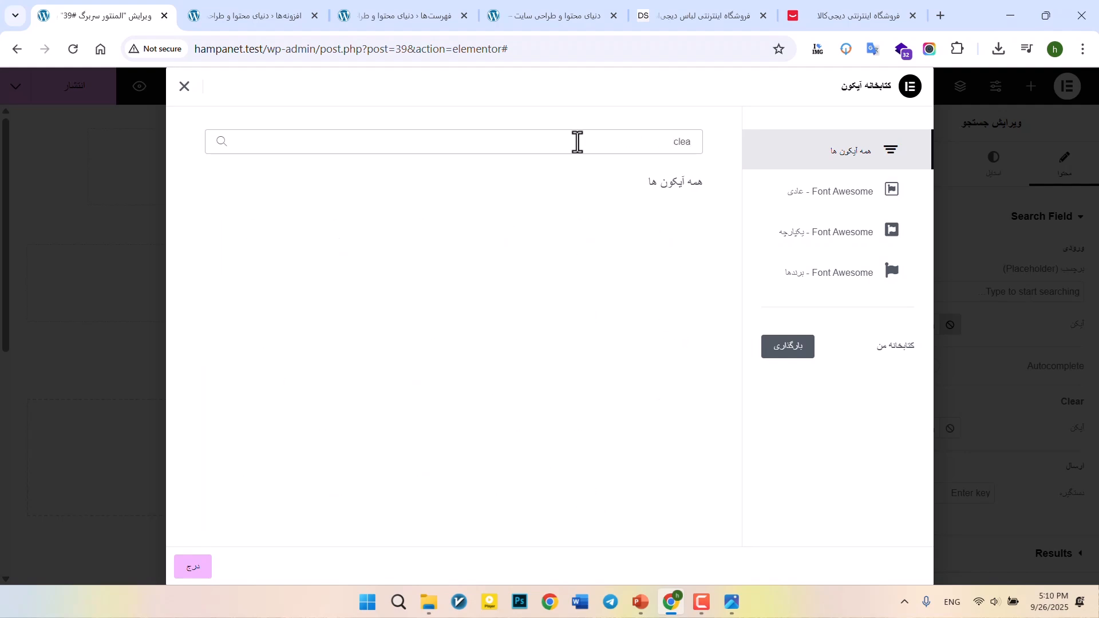
key("BackSpace")
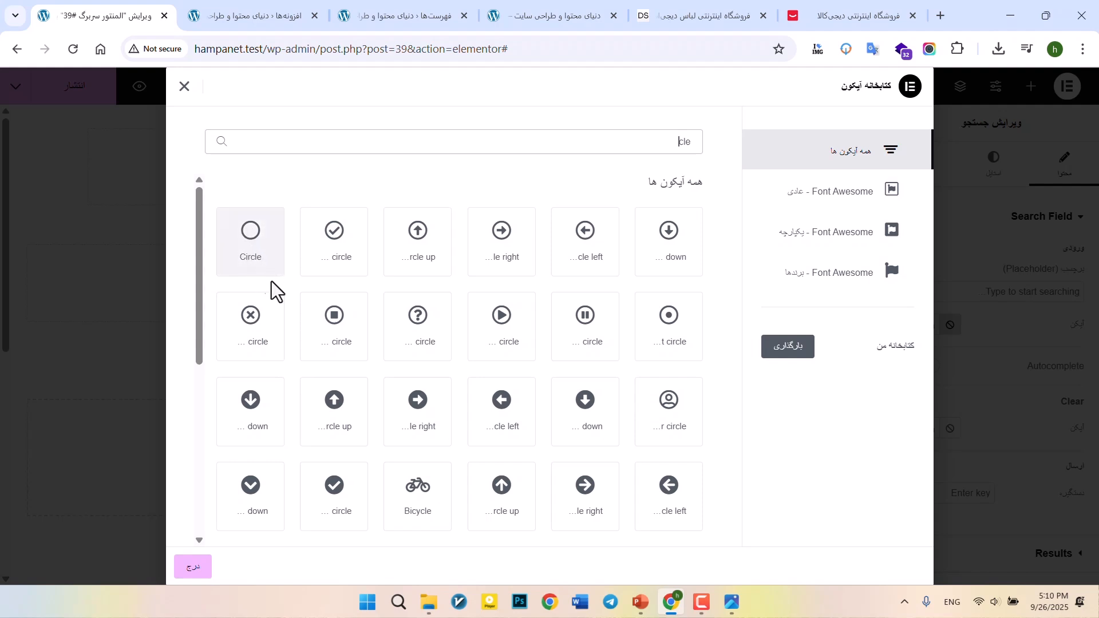
left_click(272, 316)
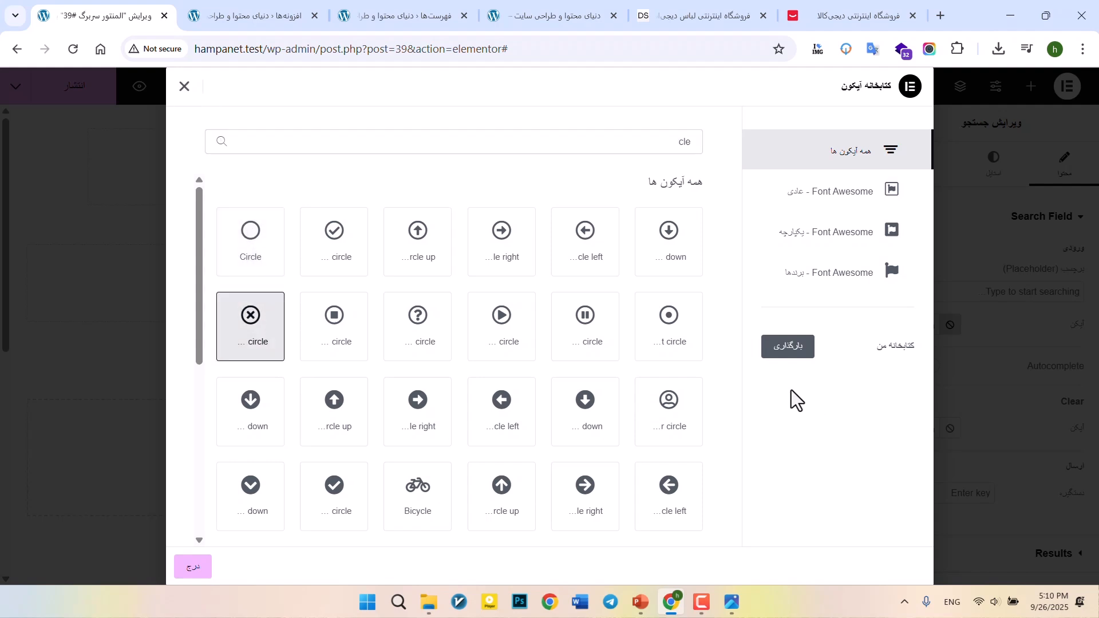
left_click(192, 574)
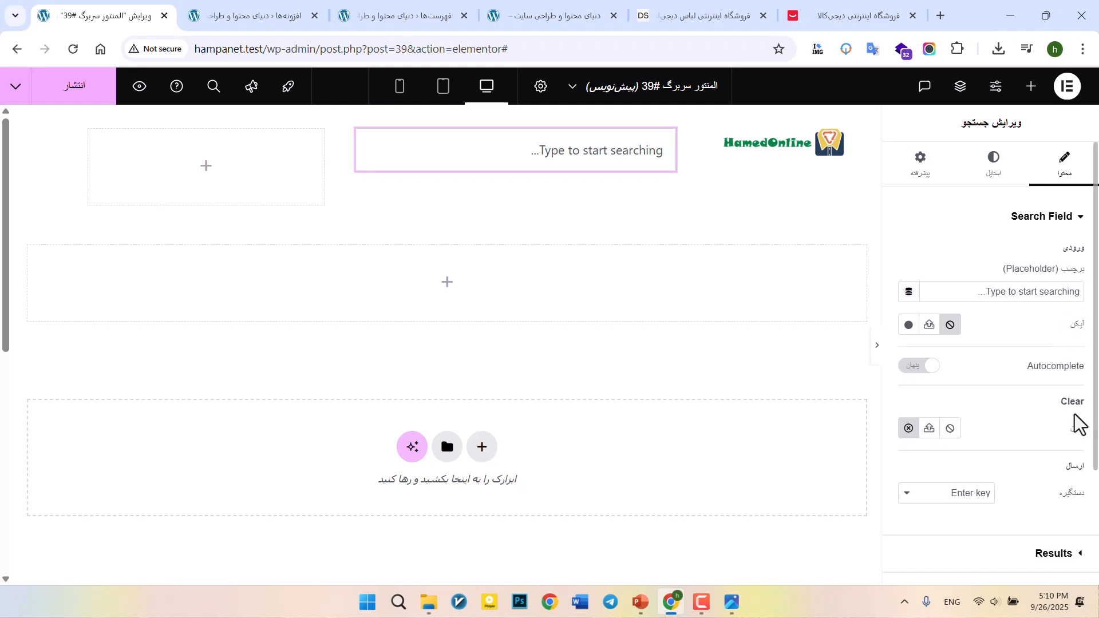
- Test the Clear icon by entering "fgfgfg" in the previewed search field, and empty the field again
left_click(438, 152)
type("fgfgfg")
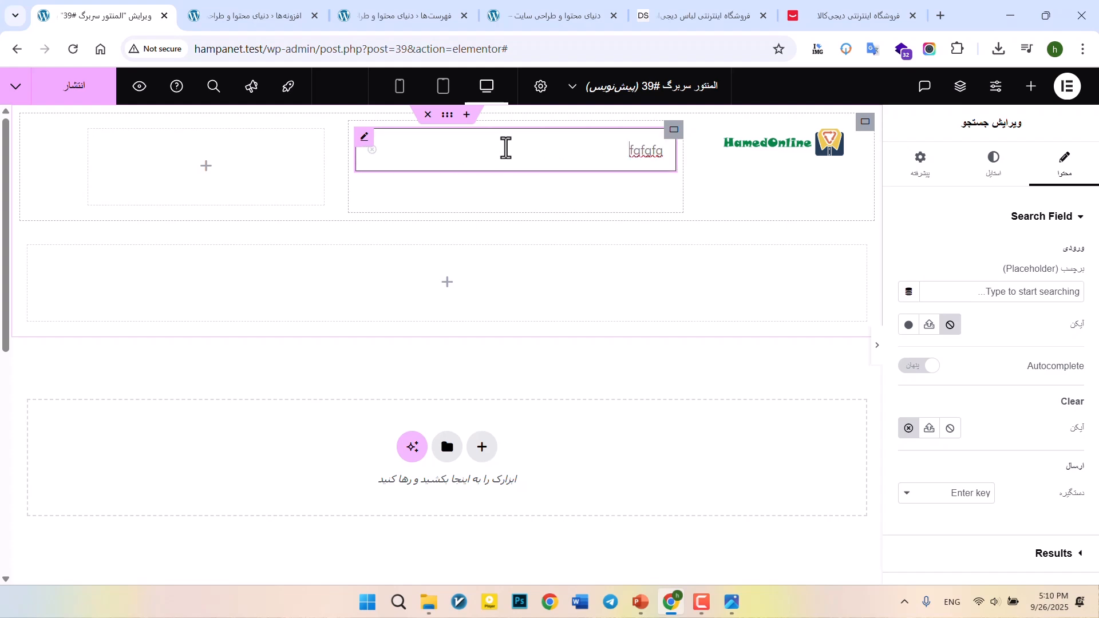
left_click_drag(507, 147, 640, 176)
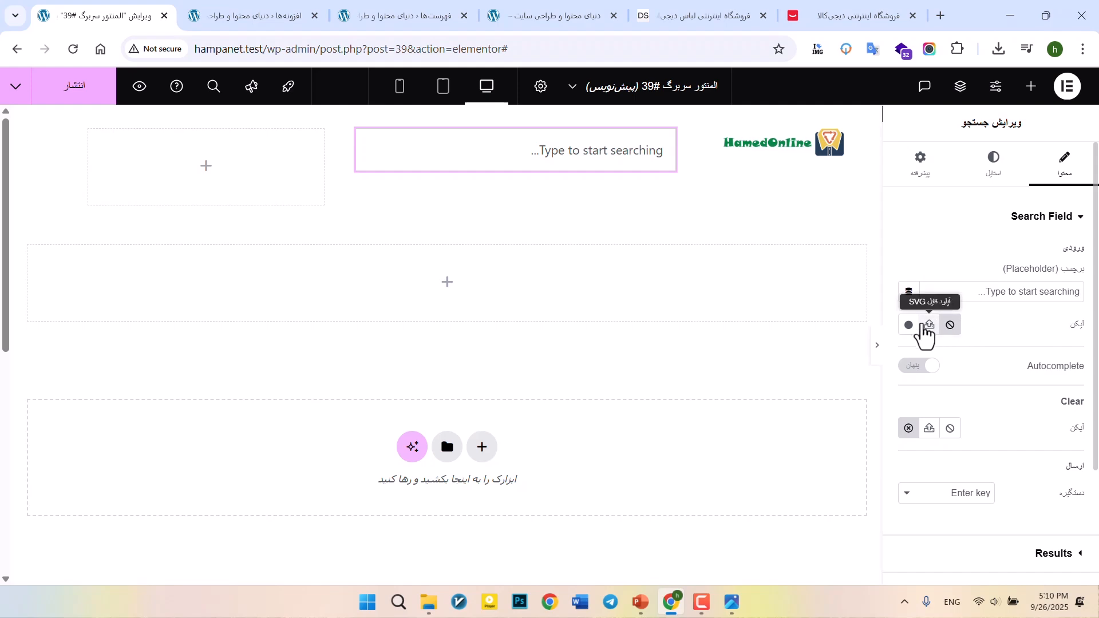
- Set the search input's icon to the Search magnifier, filtering the icon library by "sear"
left_click(907, 326)
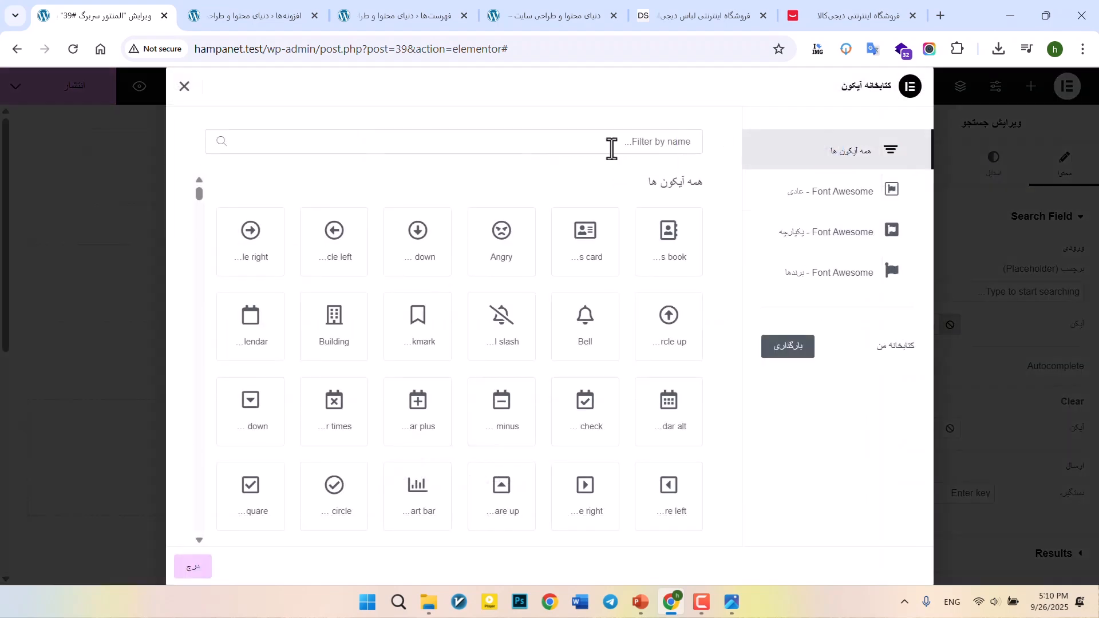
type("sear")
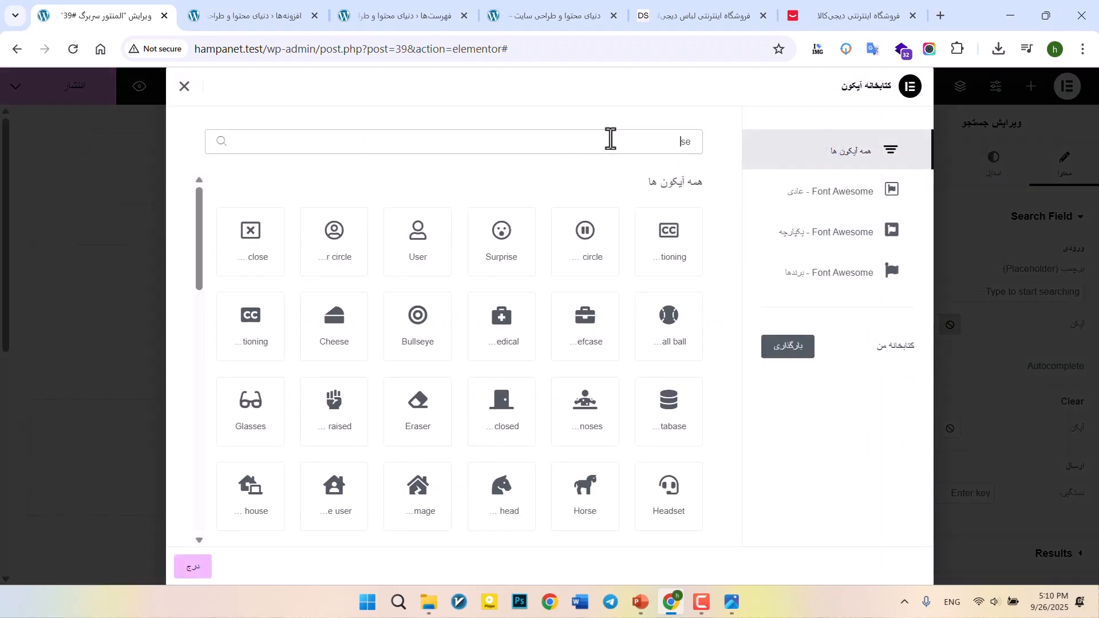
left_click(667, 235)
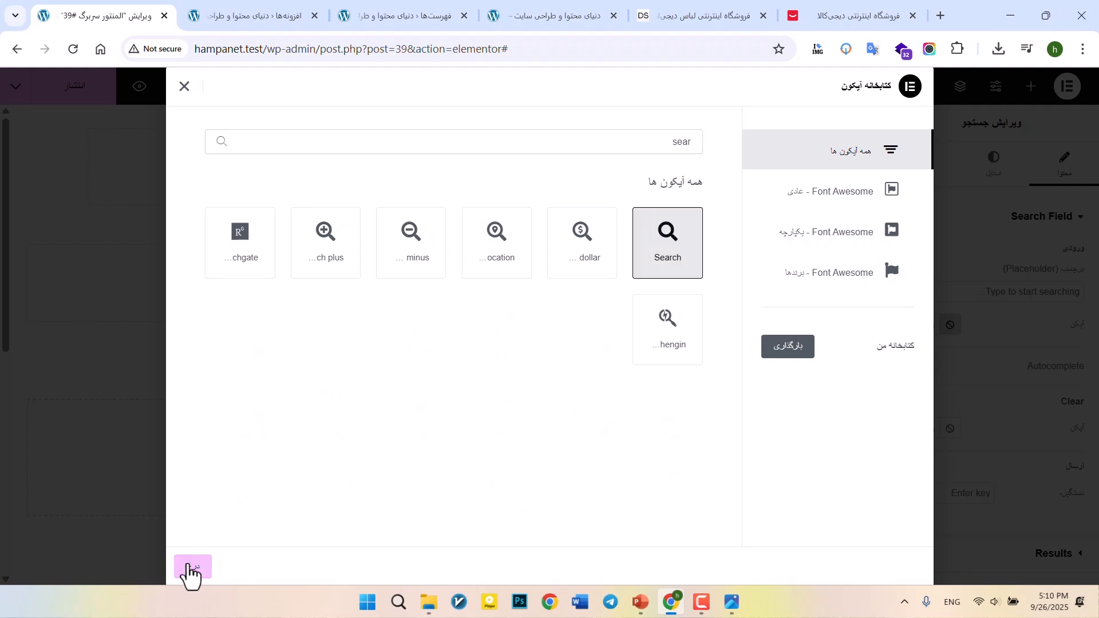
left_click(193, 567)
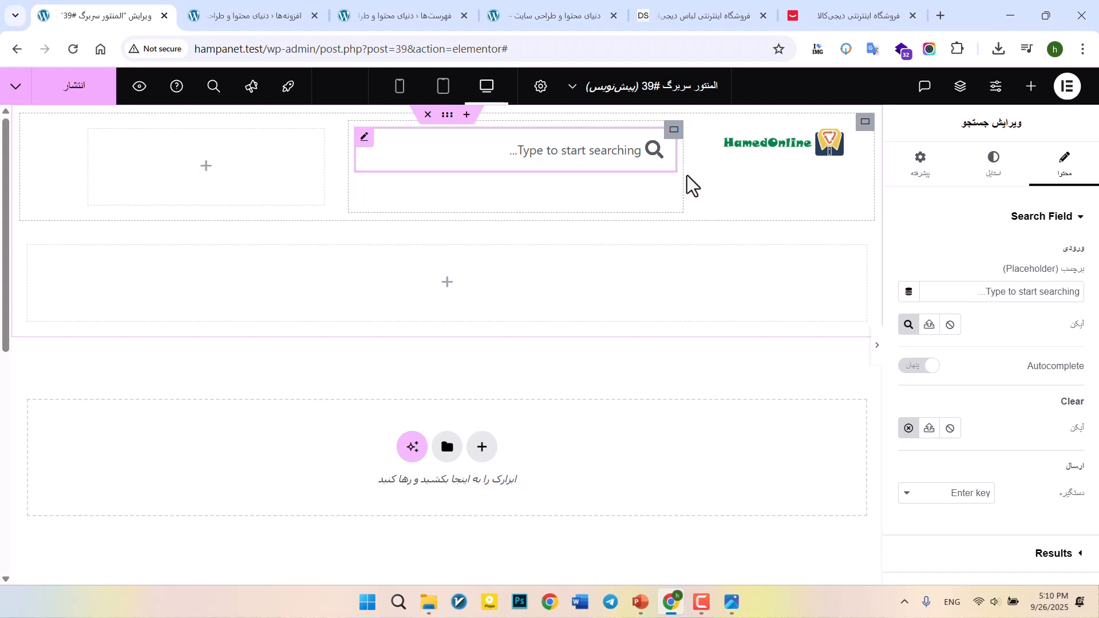
- Check the search text in Header_Custom.jpg and replace the widget's placeholder with "جستجو میان صدها برند و هزاران کالا"
triple_click(1028, 292)
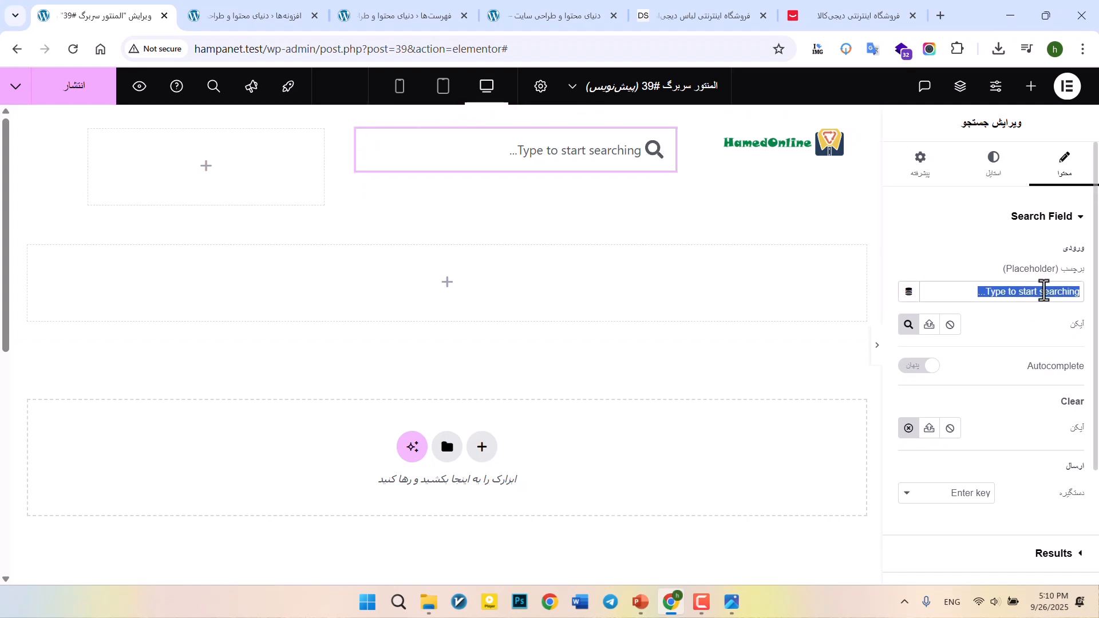
key("BackSpace")
left_click(730, 607)
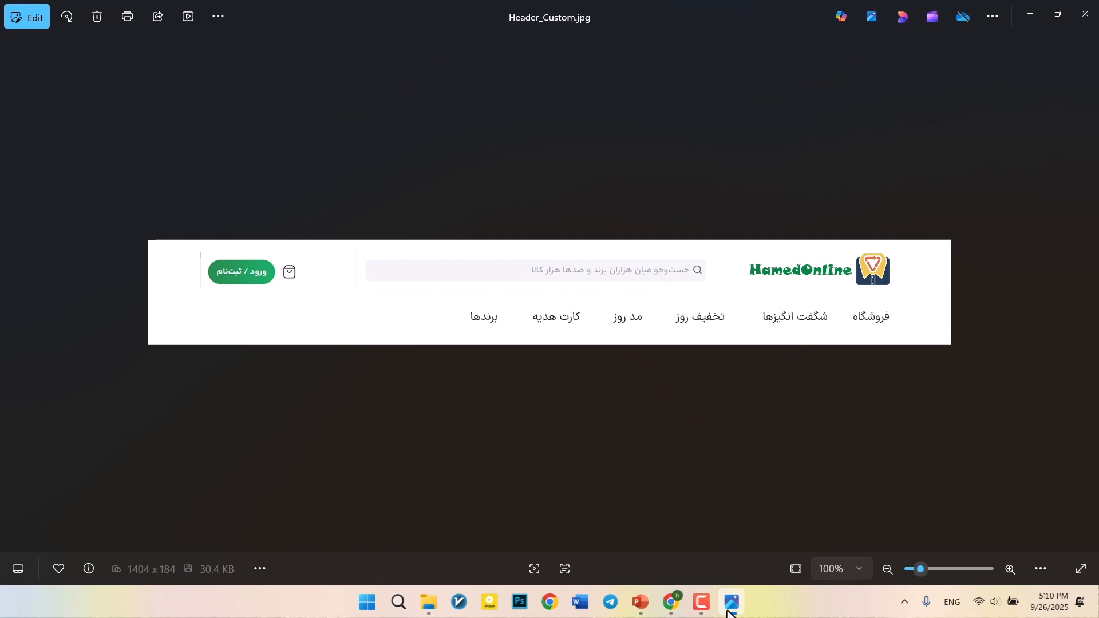
left_click(731, 606)
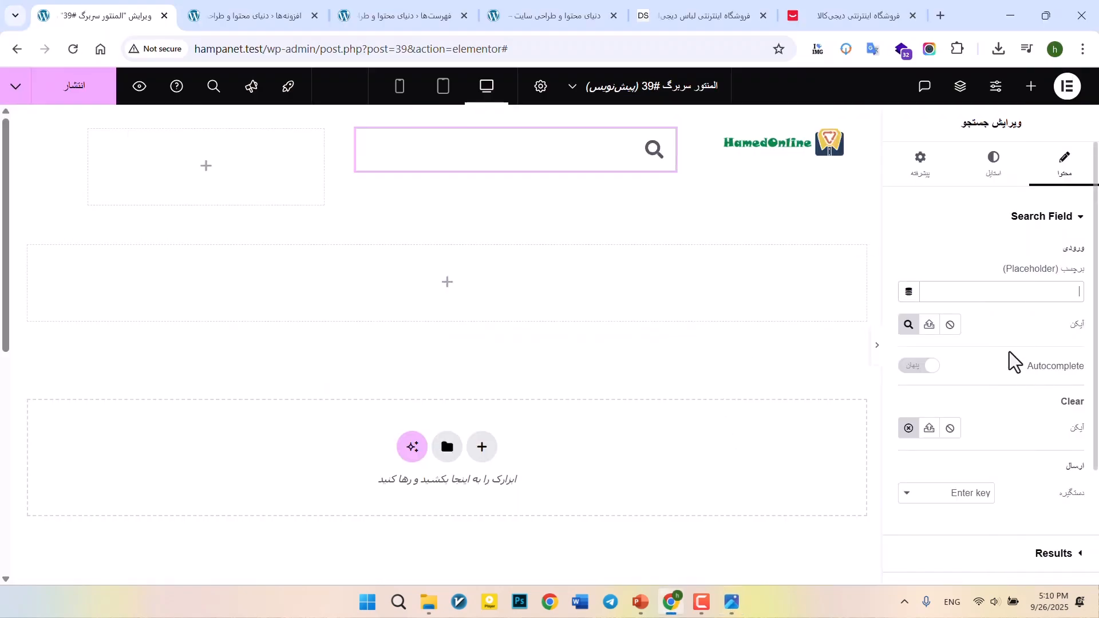
type("[sj[")
key("BackSpace")
key("BackSpace")
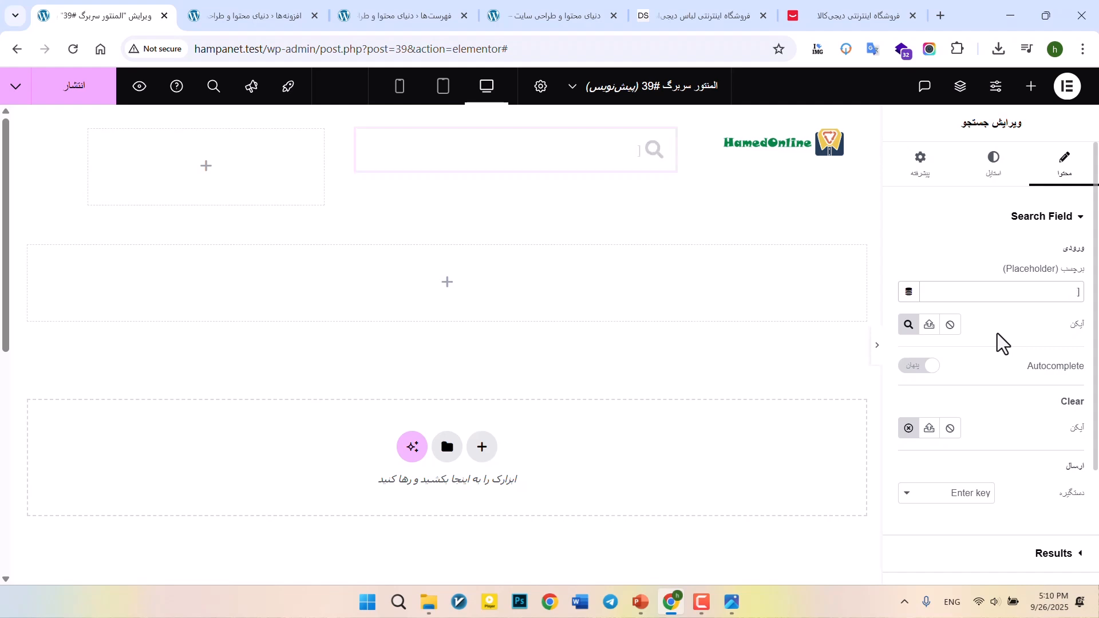
key("alt+shift")
type("تجو میان صدها برند و هزاران کالا")
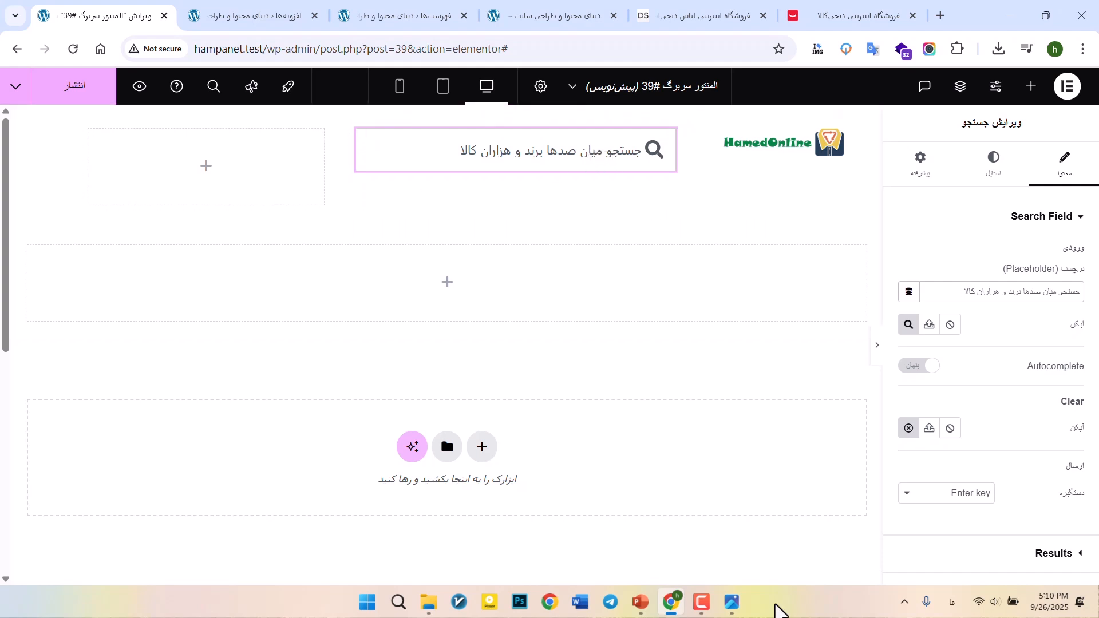
- Compare the search bar with Header_Custom.jpg and set the widget's Placeholder Color to #696969
left_click(731, 603)
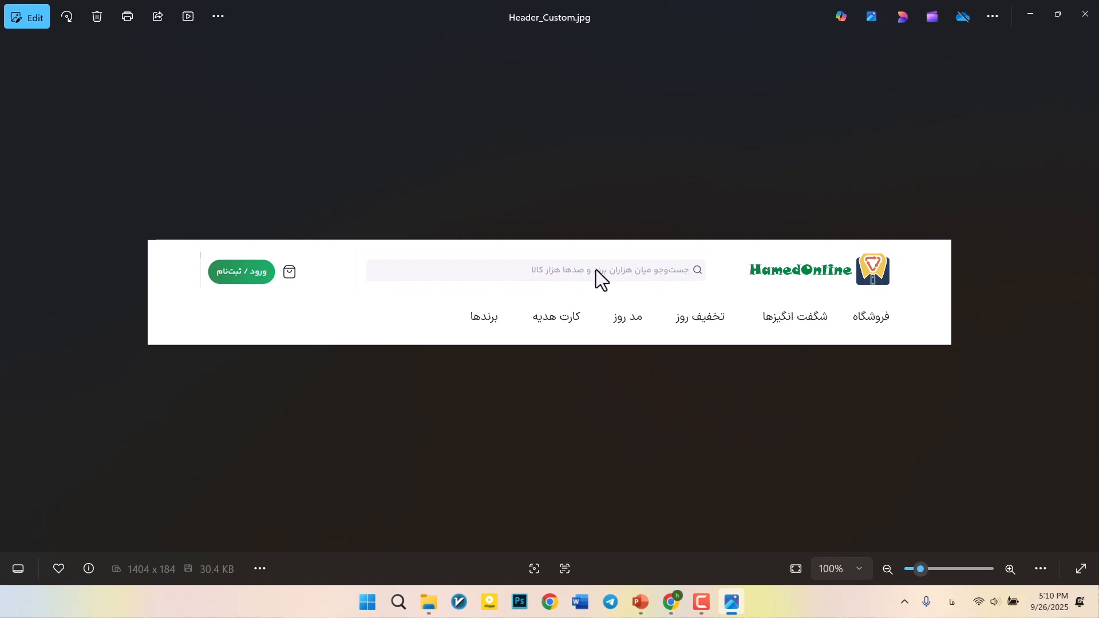
left_click(1028, 14)
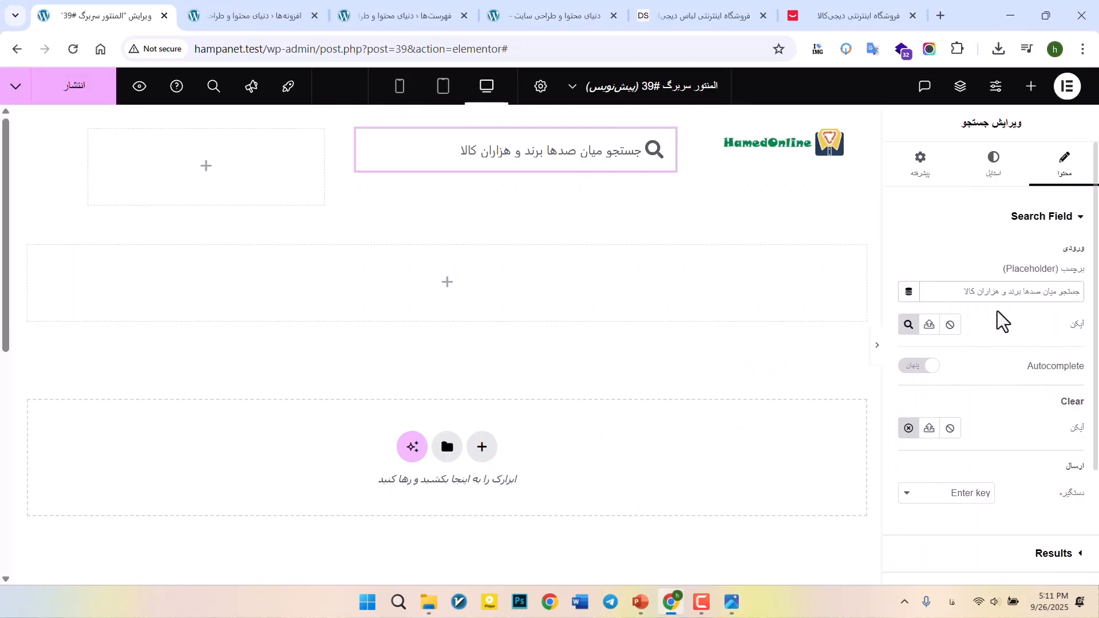
left_click(990, 166)
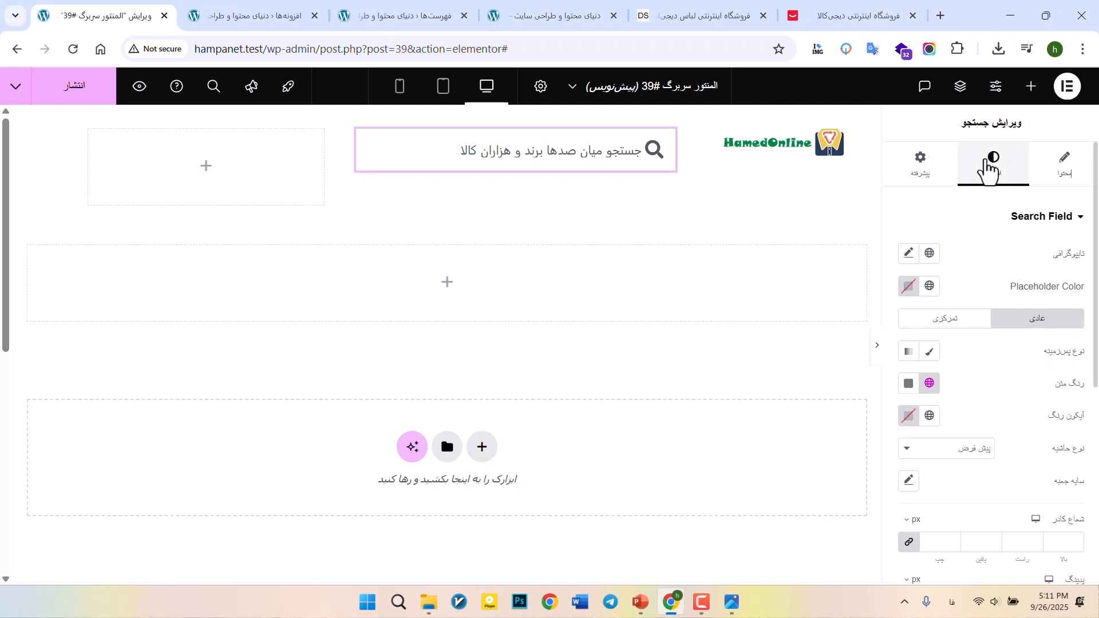
left_click(909, 287)
left_click_drag(828, 387, 807, 429)
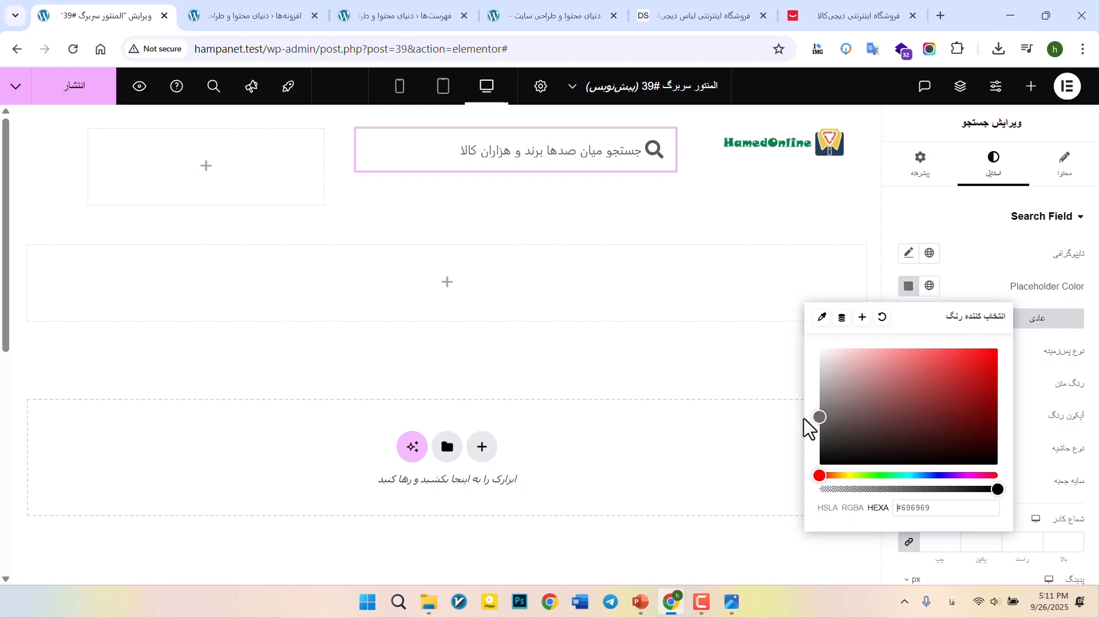
left_click(790, 413)
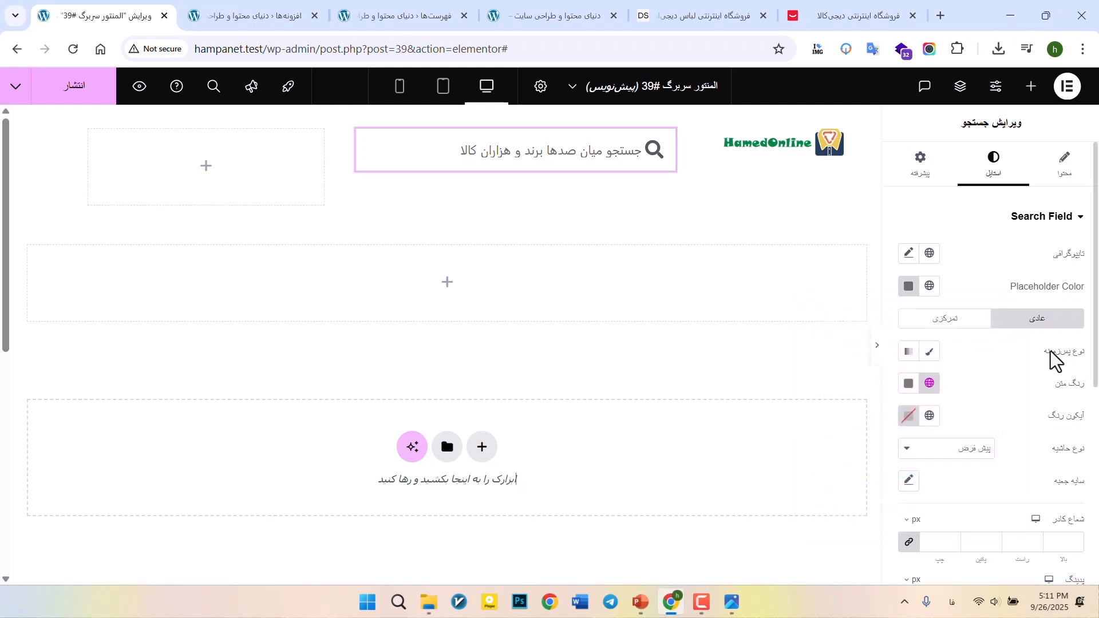
- Give the search field's normal state a classic background in light grey #F4F4F4
scroll(1001, 363, "down", 1)
left_click(930, 273)
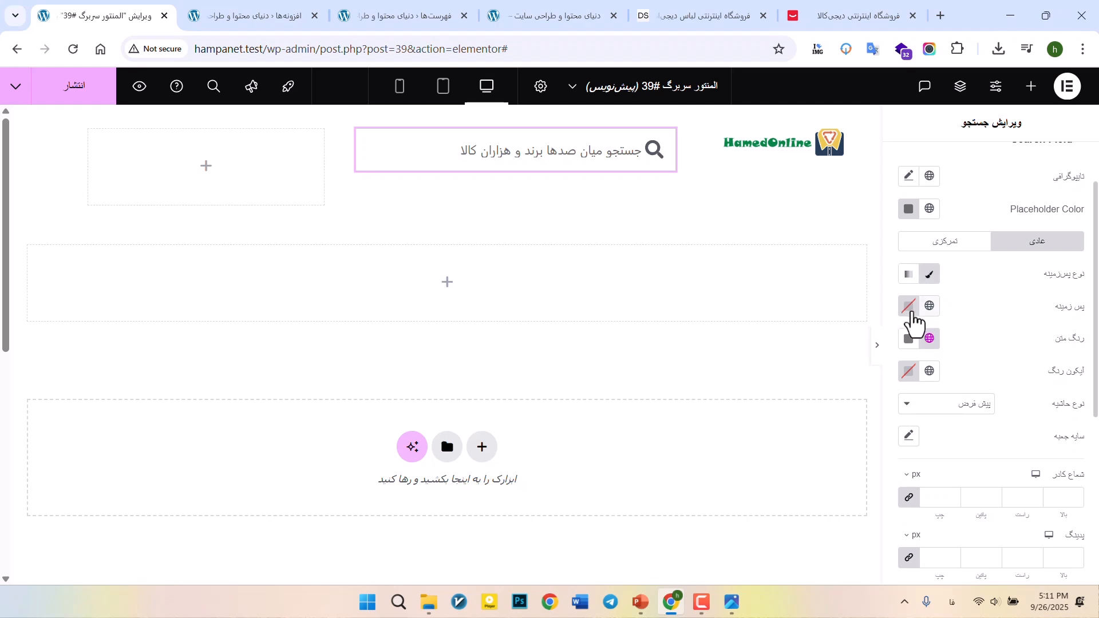
left_click(910, 307)
mouse_move(829, 383)
left_mouse_down()
mouse_move(828, 399)
mouse_move(811, 405)
mouse_move(807, 385)
left_mouse_up()
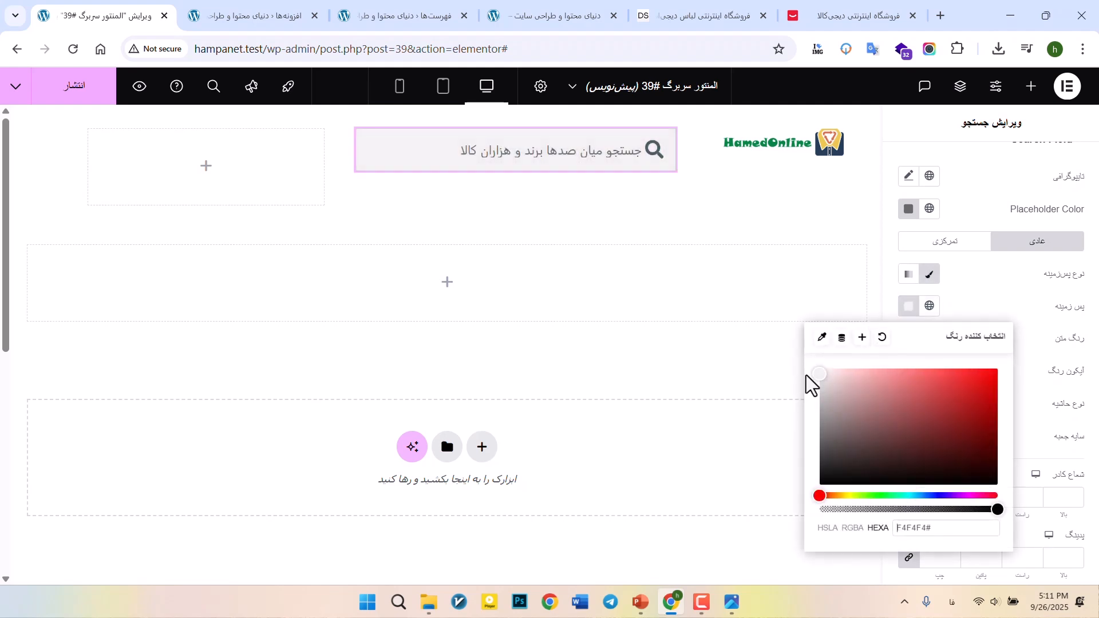
left_click(790, 373)
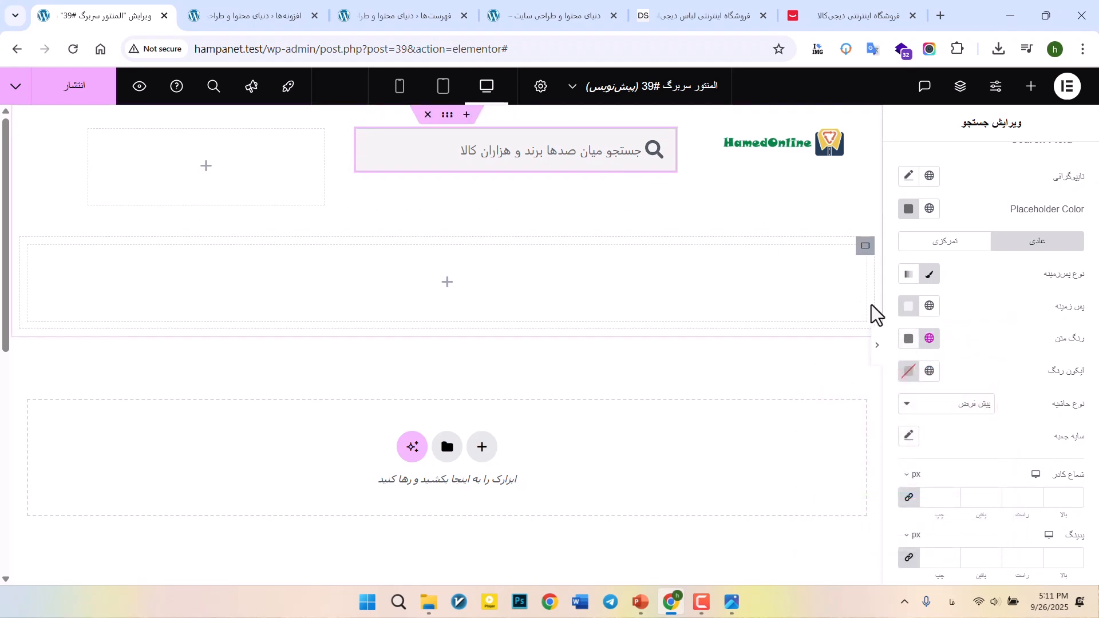
- Set the search field's normal text color to light grey #CBCBCB
left_click(907, 343)
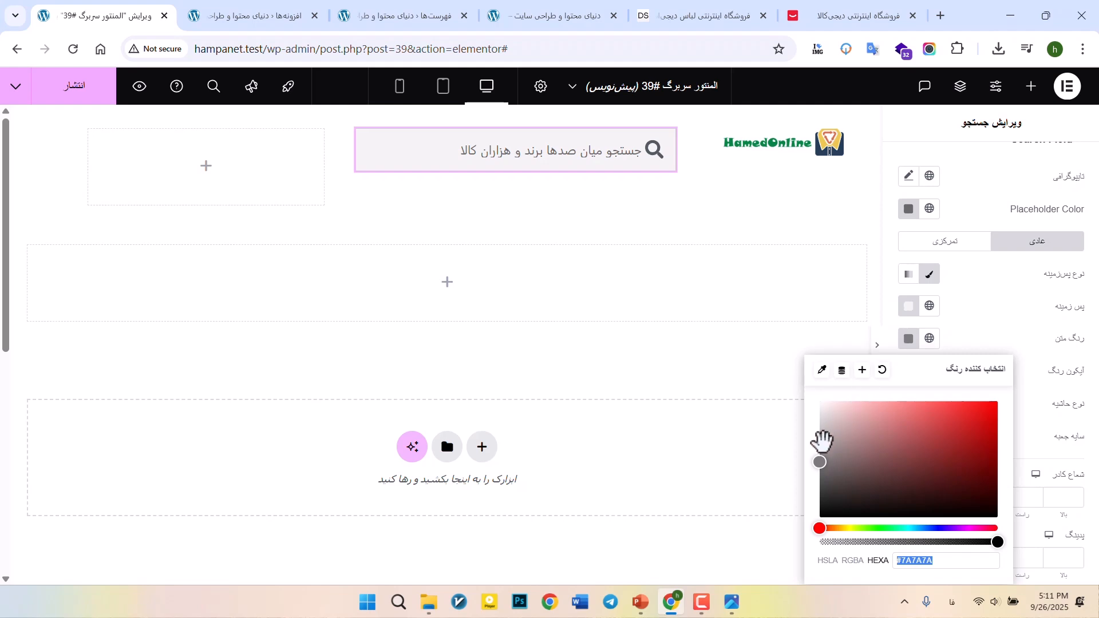
left_click_drag(821, 461, 807, 428)
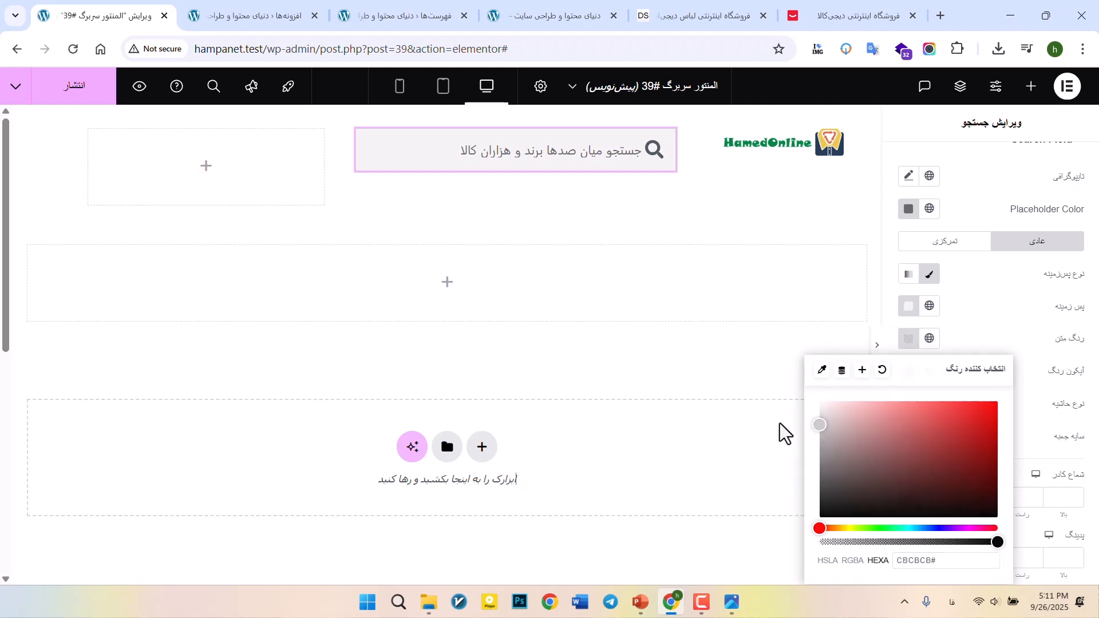
left_click(781, 425)
- Set the search field's icon color to grey #A1A1A1
scroll(999, 384, "down", 1)
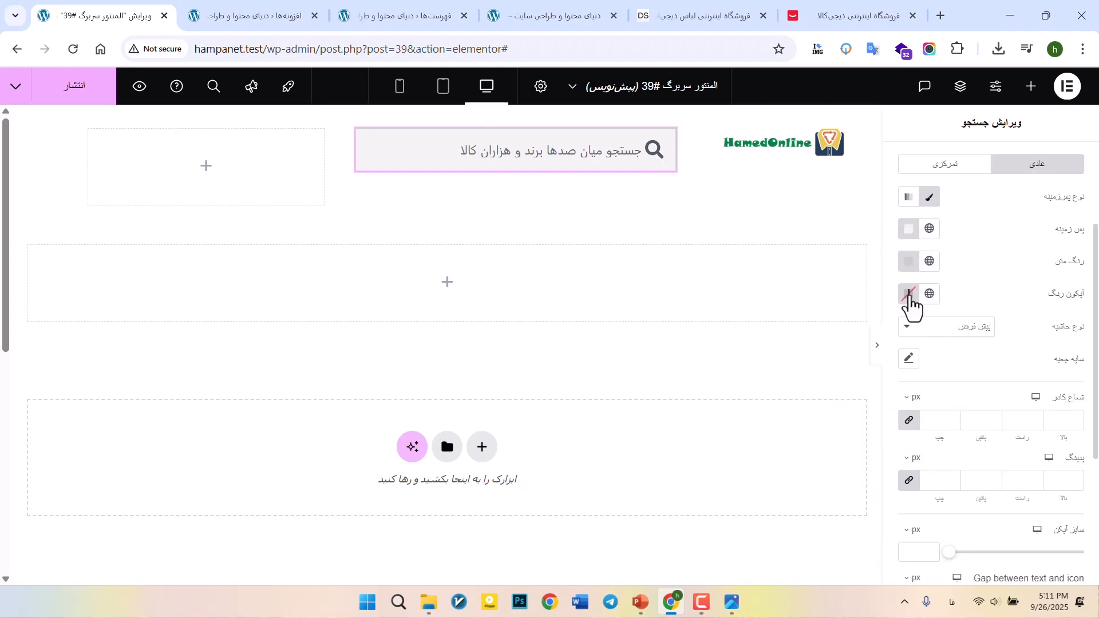
left_click(910, 297)
left_click(818, 382)
left_click_drag(810, 380, 802, 409)
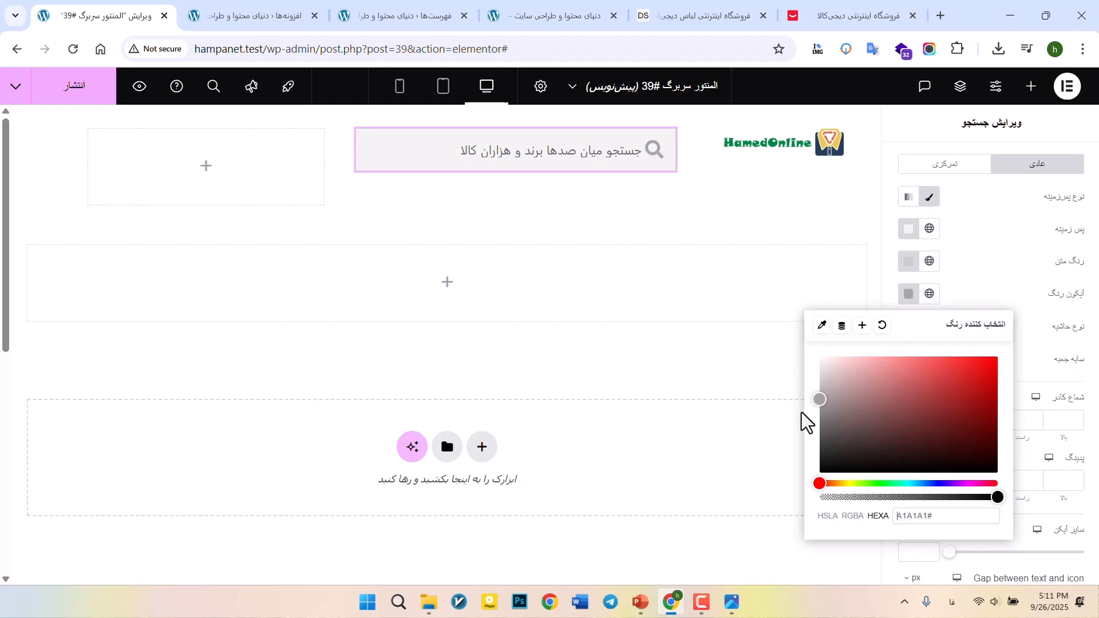
left_click(766, 390)
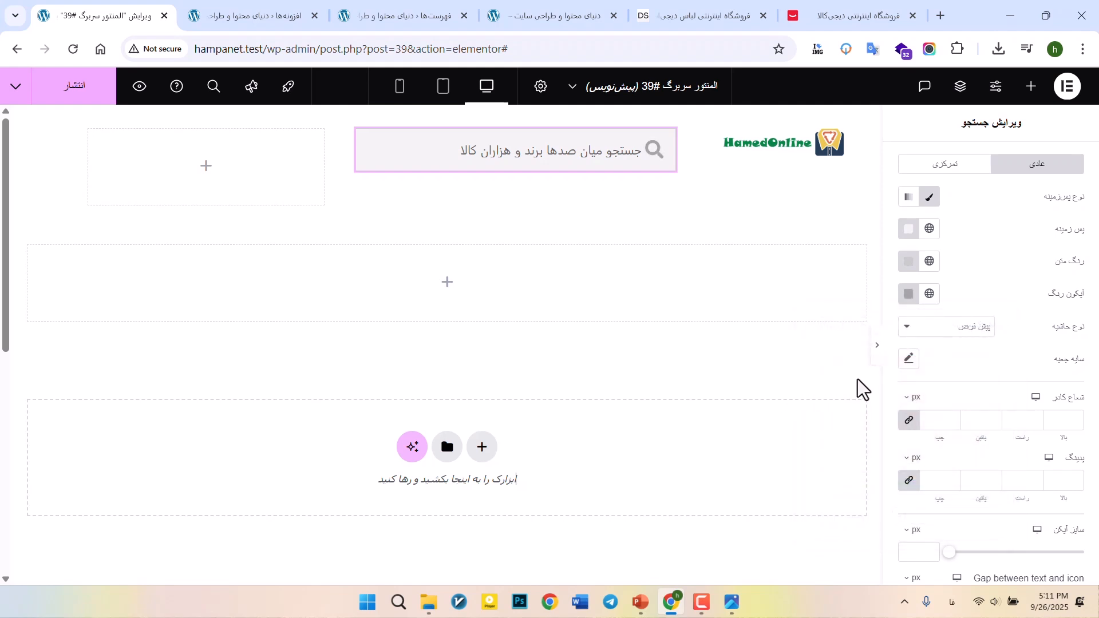
- Inspect the search bar's rounded corners in Header_Custom.jpg and set the search field's border radius to 15 px on all corners
left_click(732, 602)
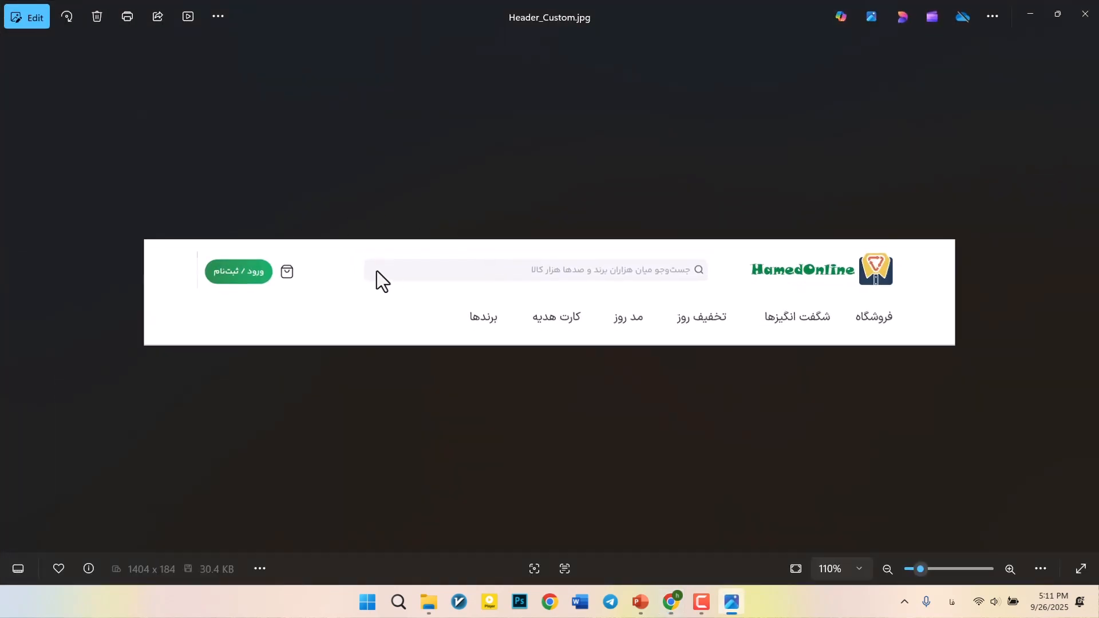
scroll(377, 270, "up", 6)
scroll(286, 257, "up", 1)
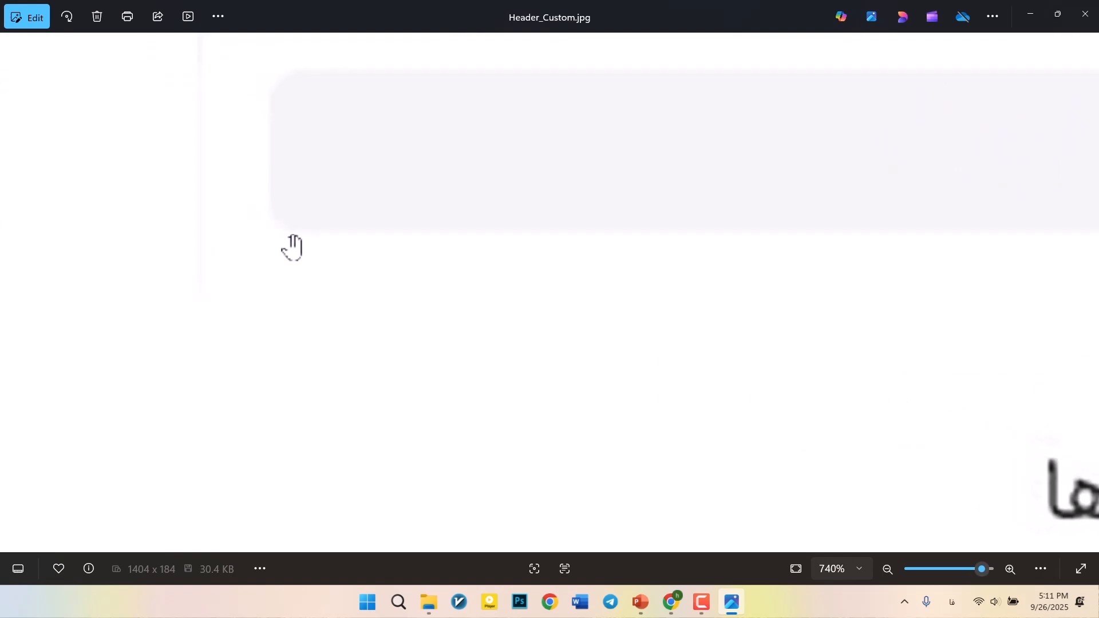
scroll(289, 245, "down", 3)
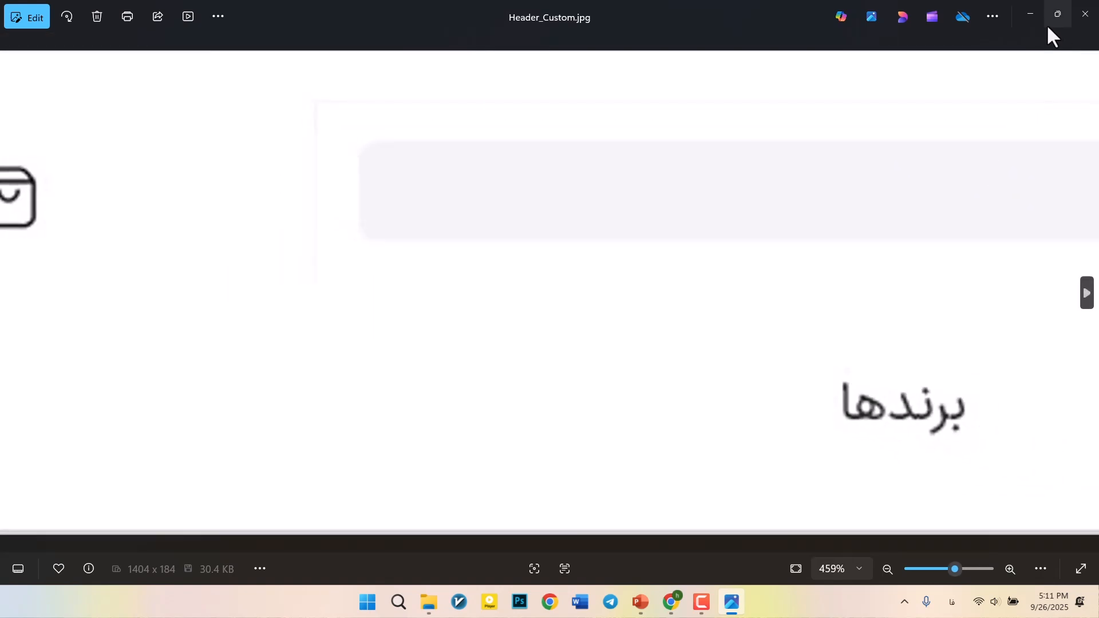
left_click(1086, 13)
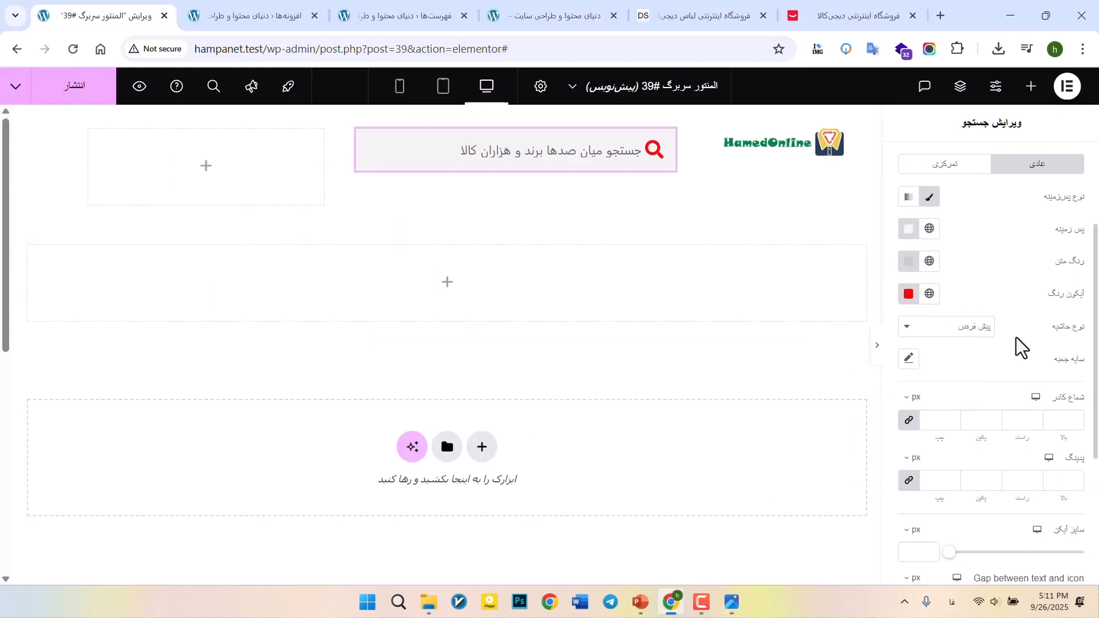
scroll(1018, 400, "down", 1)
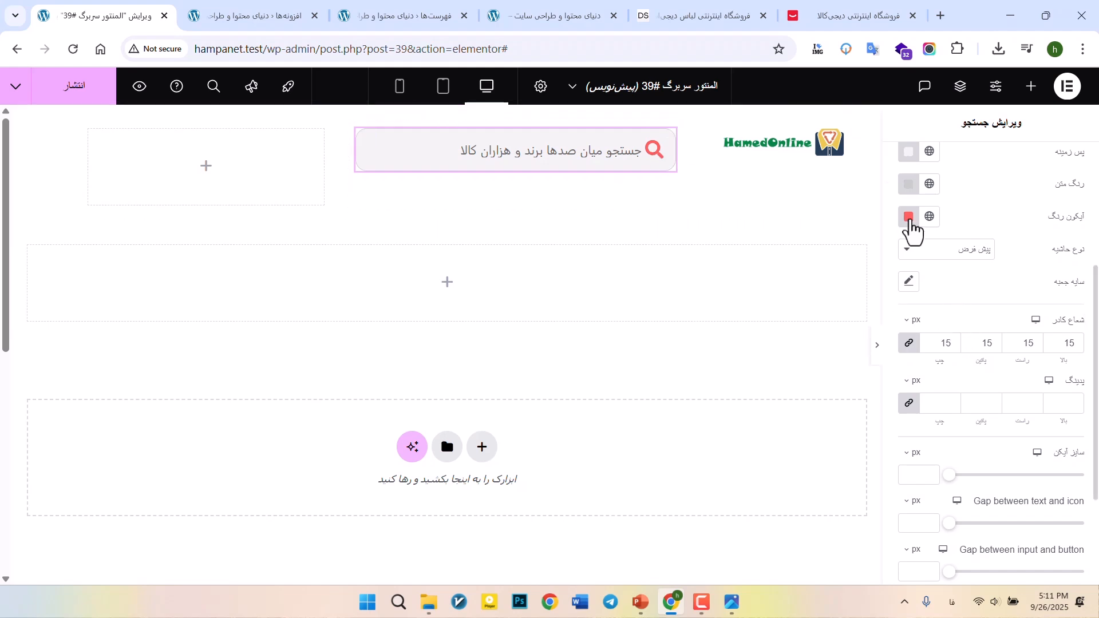
- Change the search field's icon color from red to a medium grey
left_click(910, 219)
left_click_drag(863, 304, 807, 304)
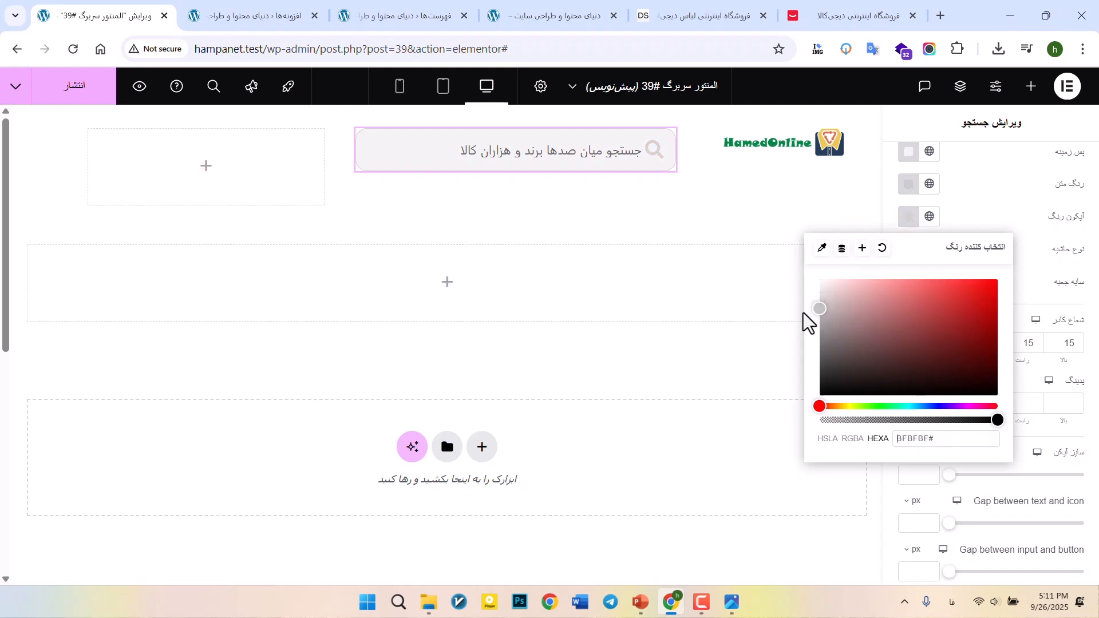
left_click(811, 320)
left_click(794, 309)
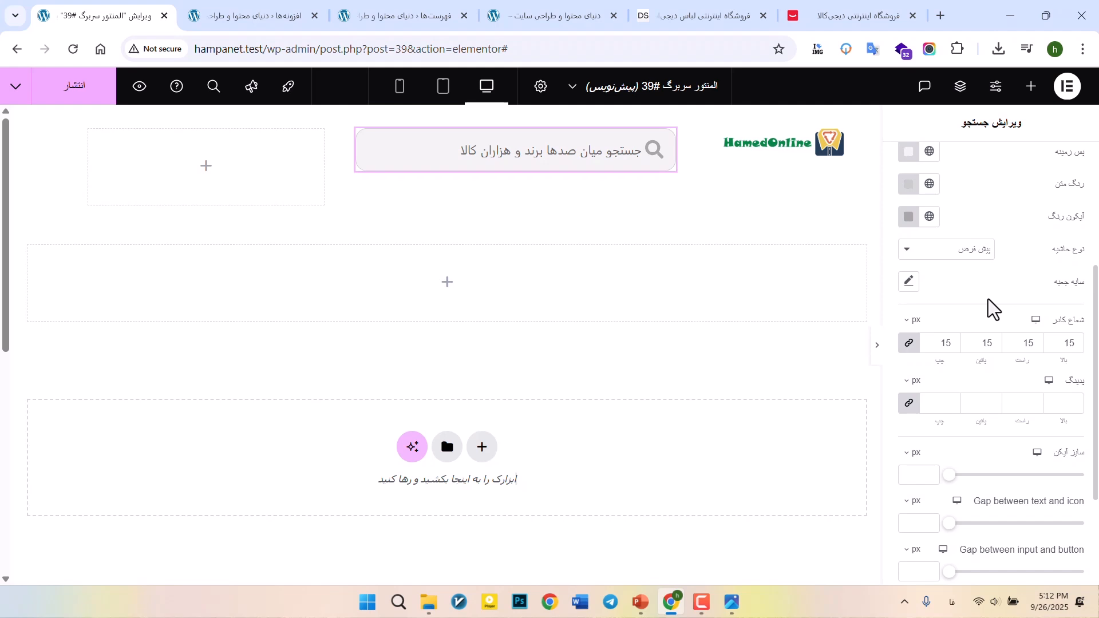
- Set the search field's gap between text and icon to 15 px and its icon size to 20 px
scroll(993, 309, "down", 3)
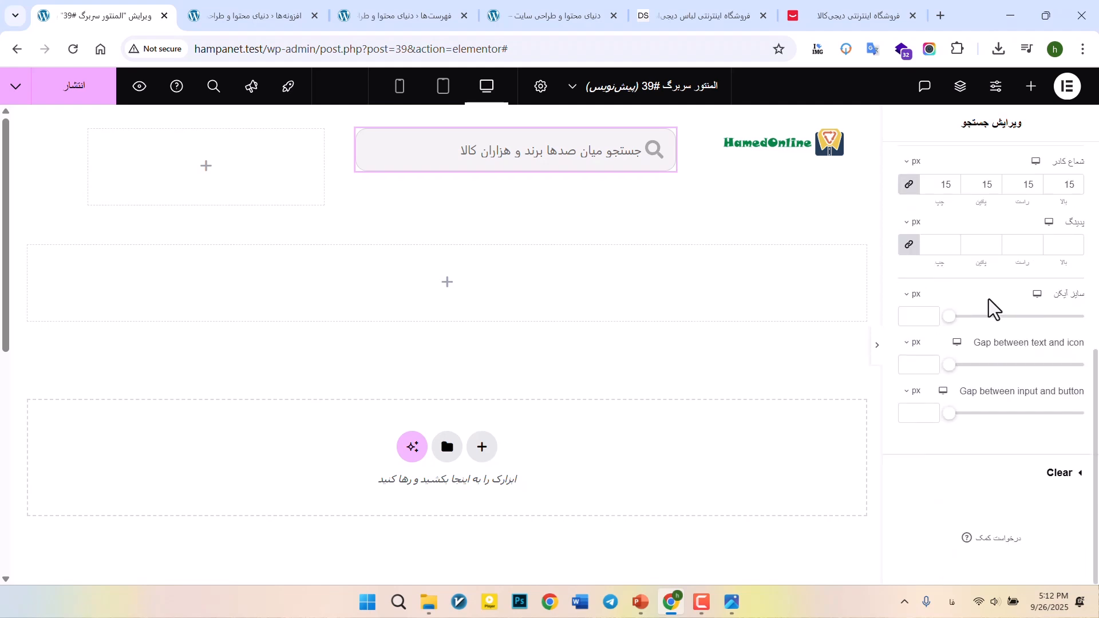
scroll(993, 309, "up", 7)
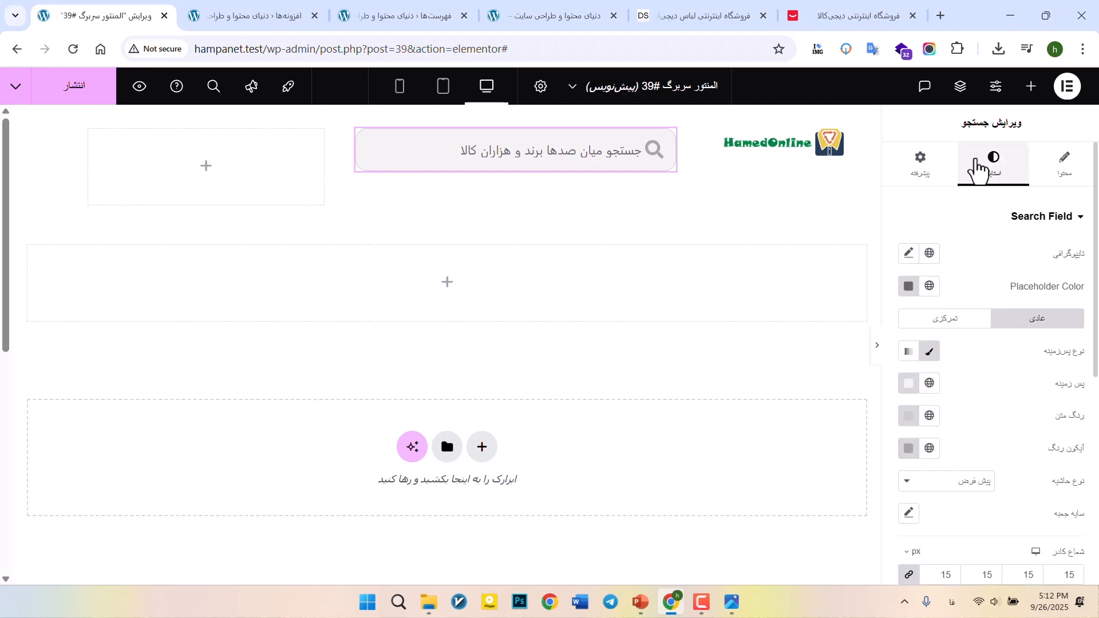
scroll(950, 270, "down", 2)
scroll(946, 264, "up", 2)
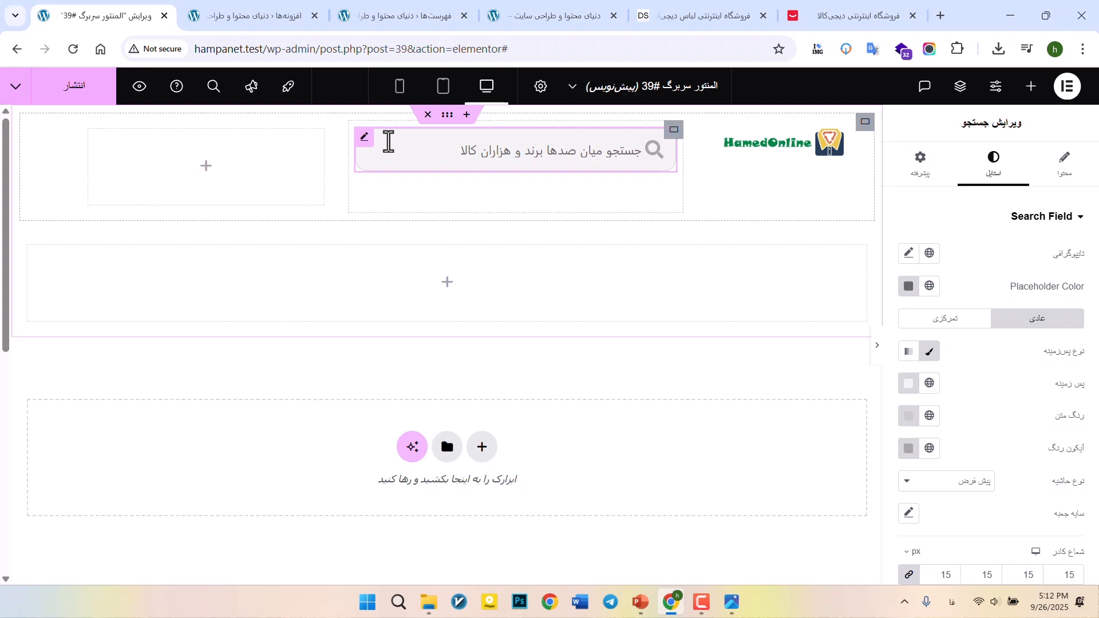
left_click(1063, 165)
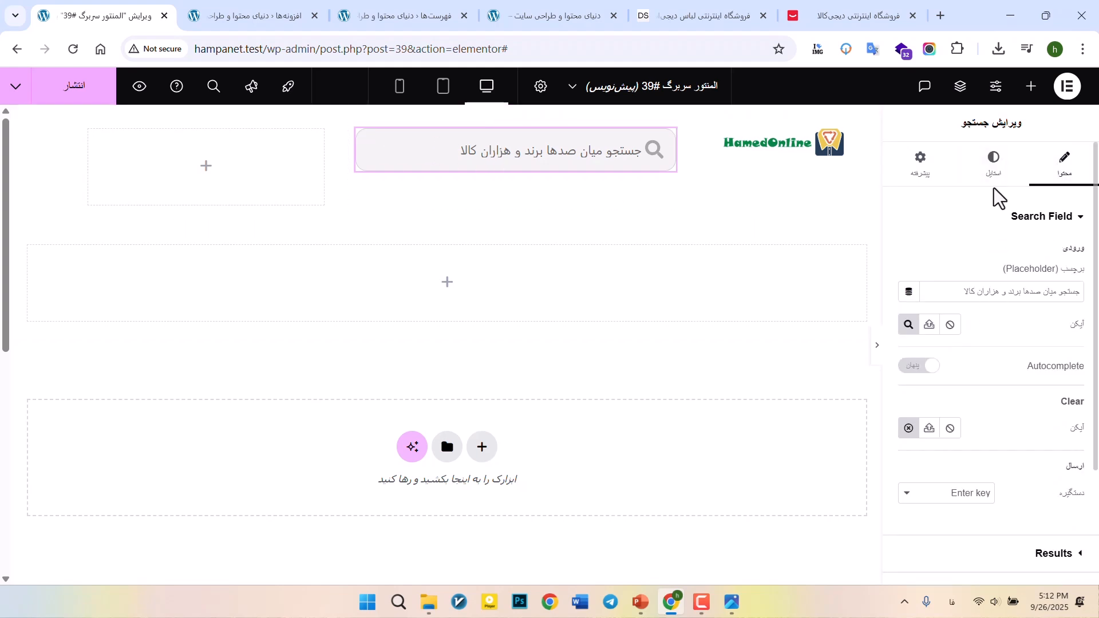
left_click(993, 165)
left_click_drag(1093, 305, 1094, 481)
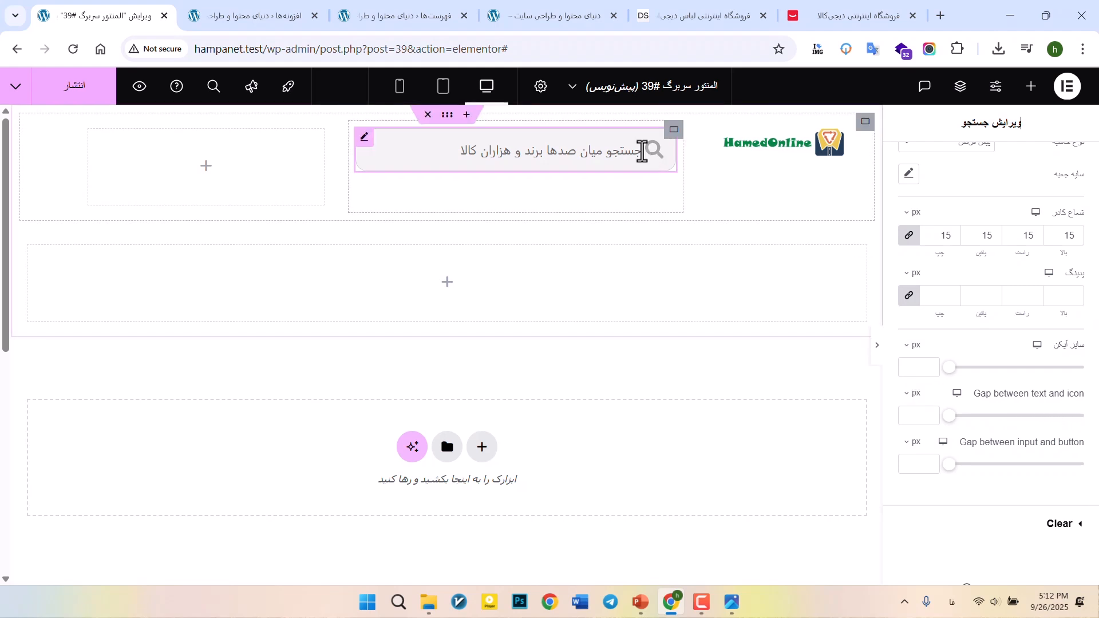
left_click_drag(951, 417, 991, 422)
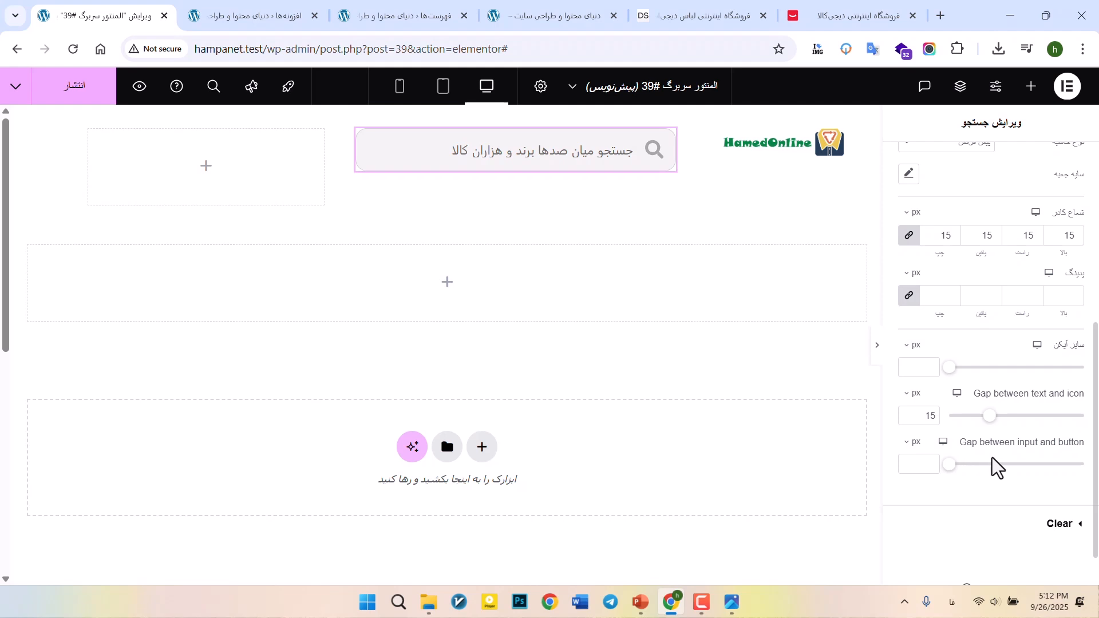
left_click_drag(953, 369, 979, 371)
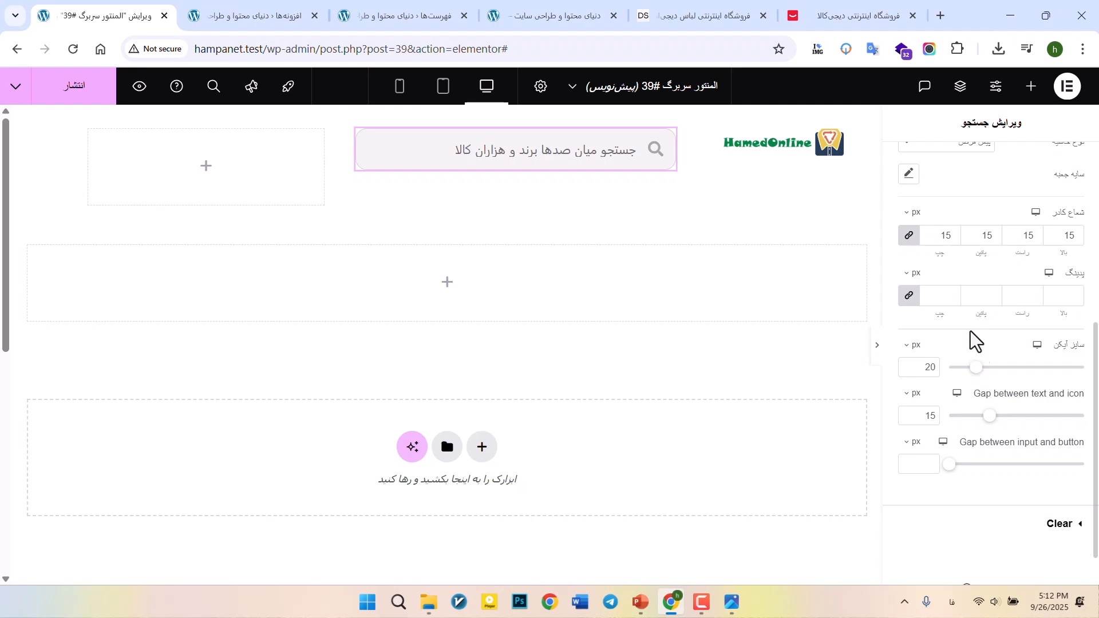
- Look over the search widget's advanced settings and examine the elements beside the search bar in Header_Custom.jpg
scroll(944, 303, "up", 5)
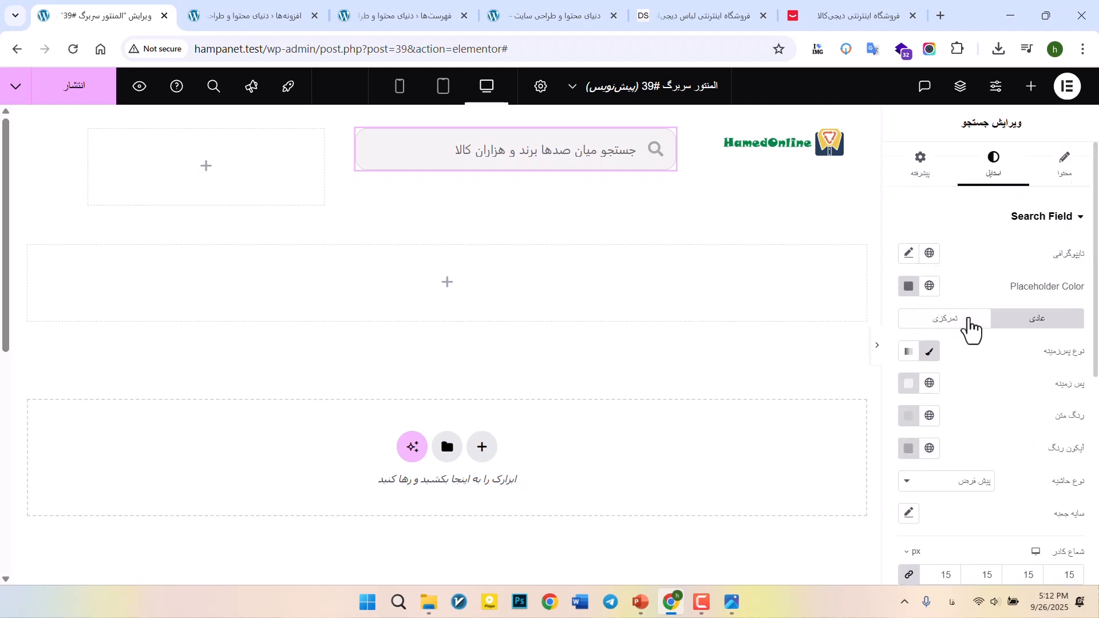
left_click(920, 172)
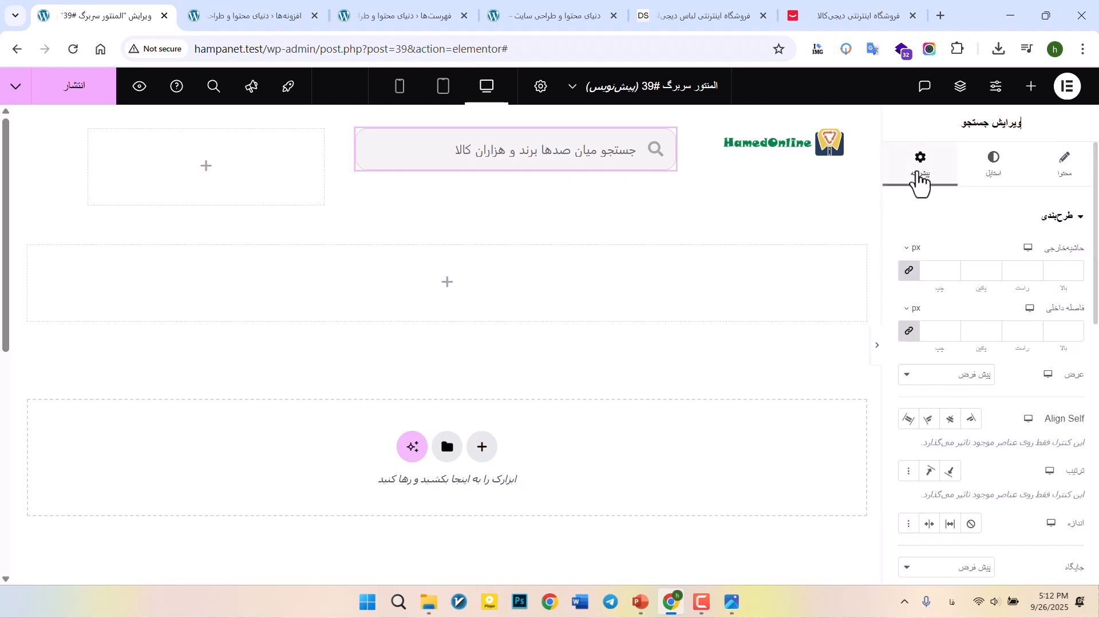
left_click(731, 601)
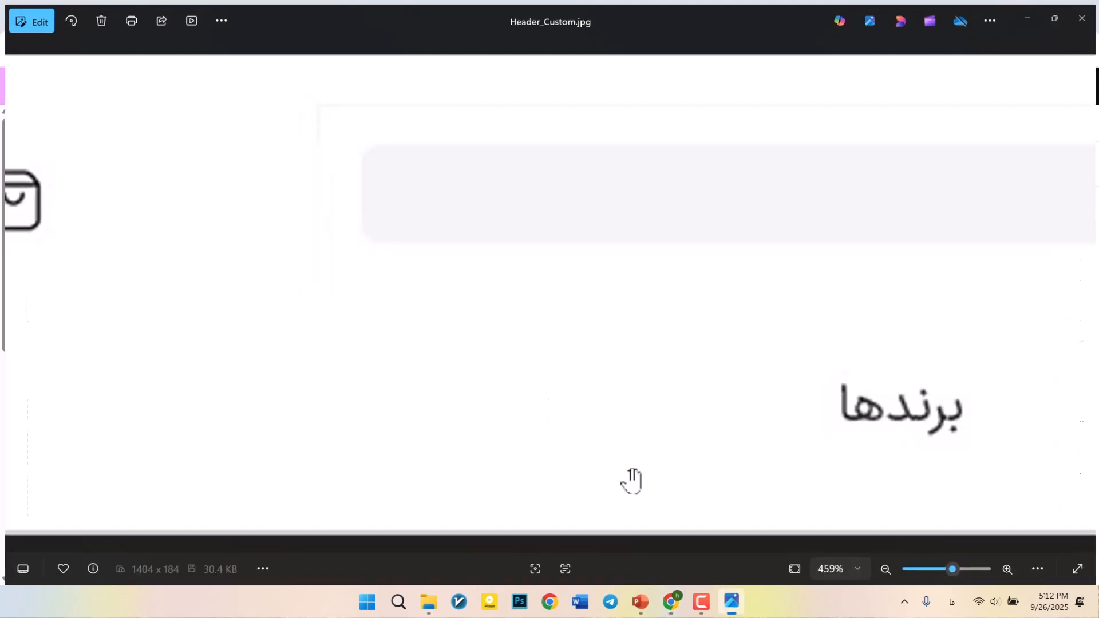
scroll(341, 280, "down", 5)
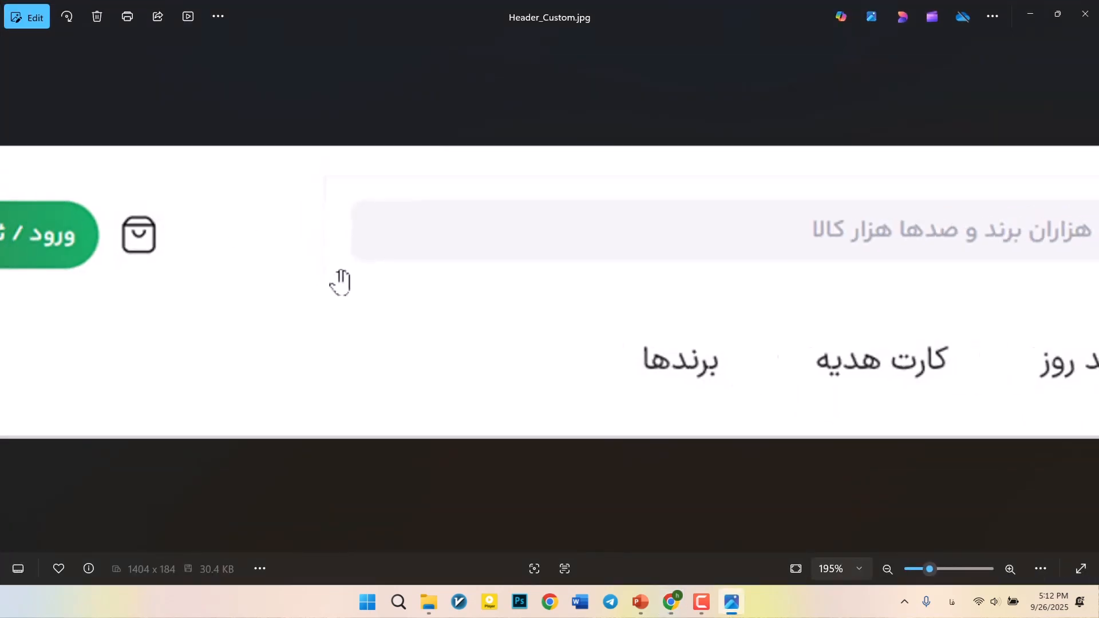
left_click(1024, 11)
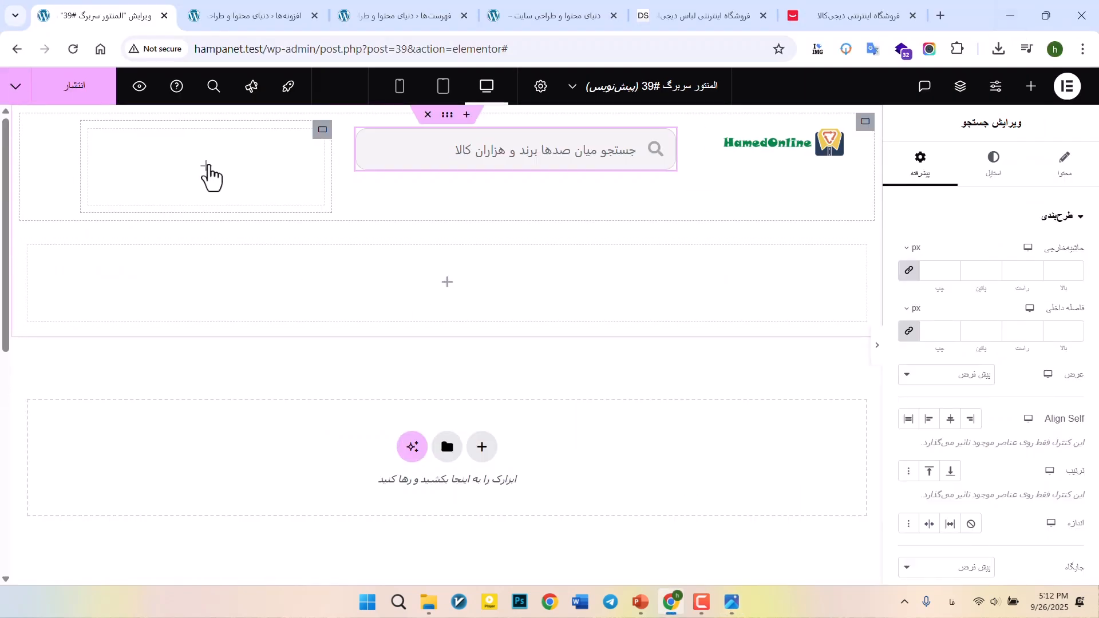
- Add a Button widget to the empty container beside the search bar in the header's first row
left_click(207, 165)
scroll(1067, 407, "down", 4)
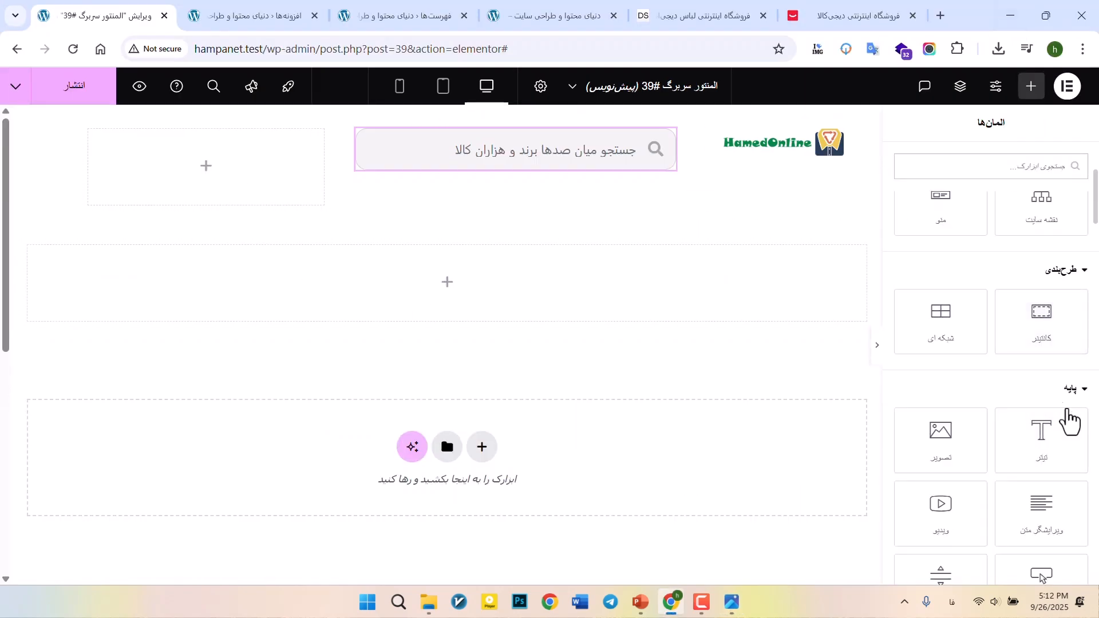
scroll(1001, 360, "down", 3)
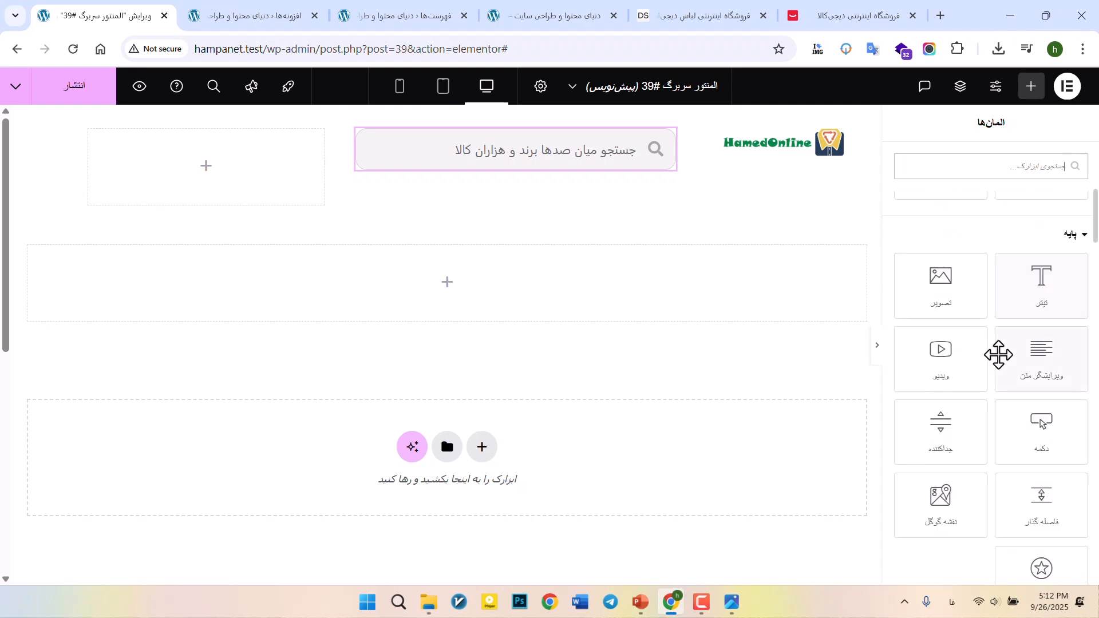
left_click_drag(1040, 426, 269, 190)
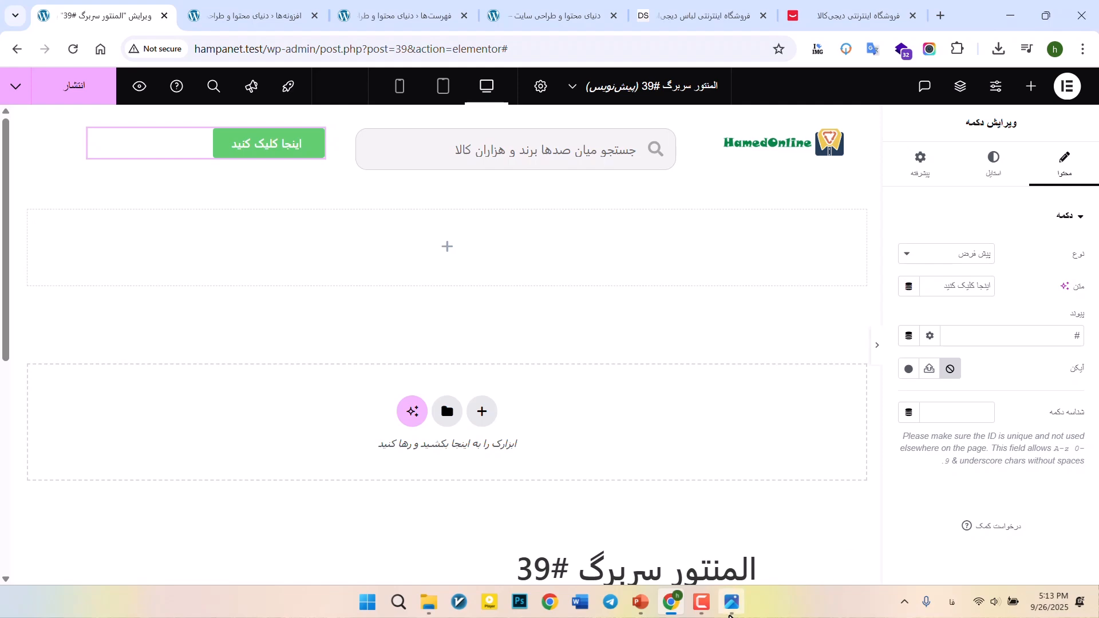
- Replace the new button's text with "ورود / ثبت نام"
left_click(729, 612)
left_click(729, 613)
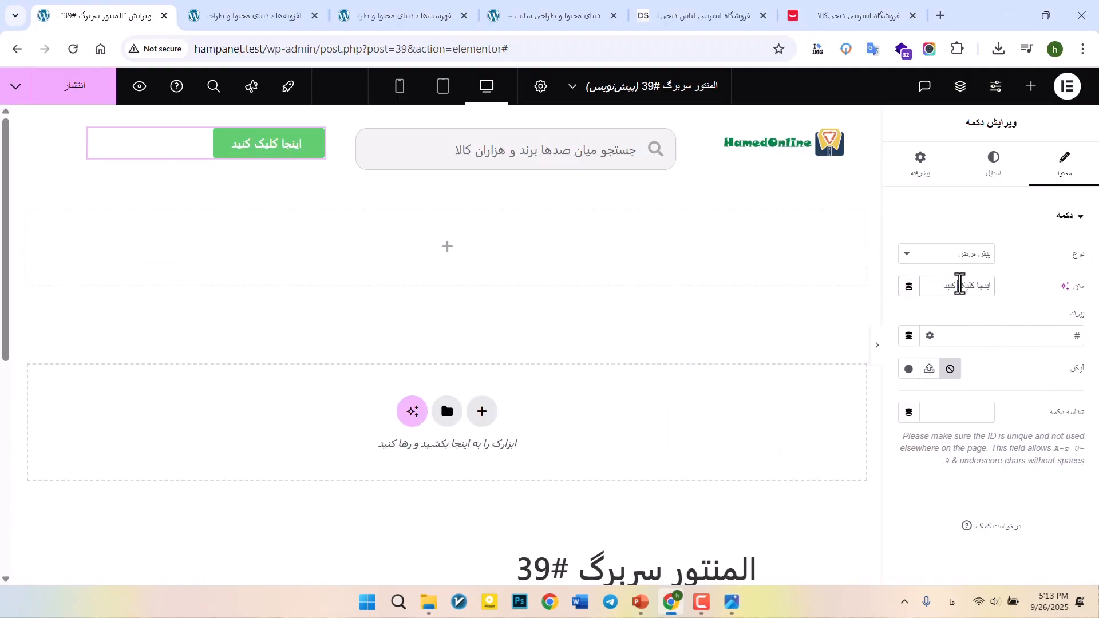
triple_click(960, 284)
type("ورو")
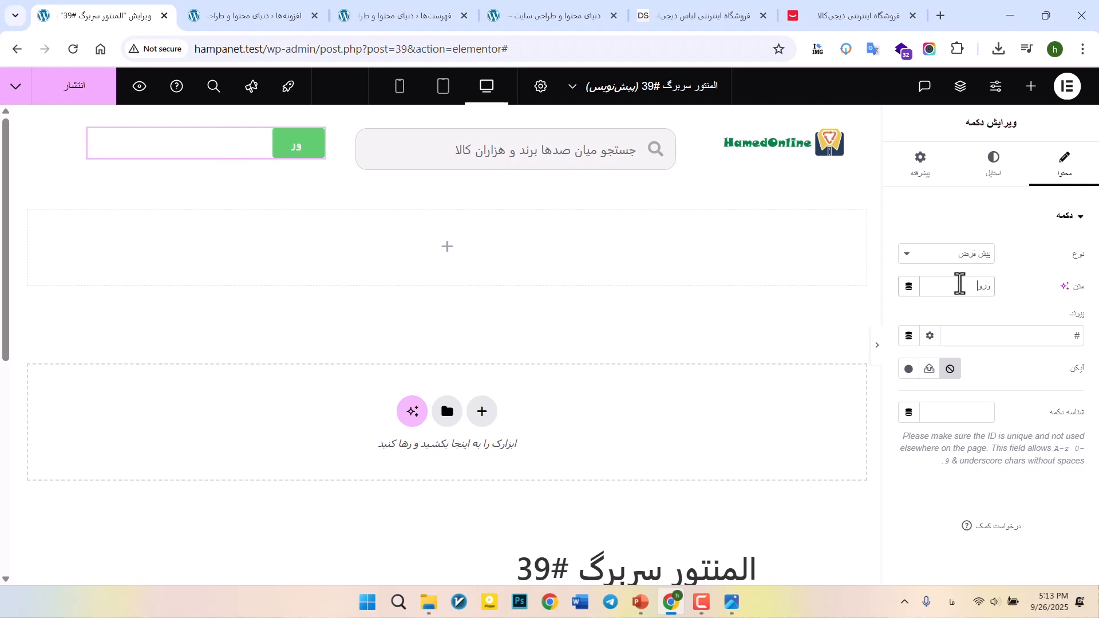
type("د / ثبت نام")
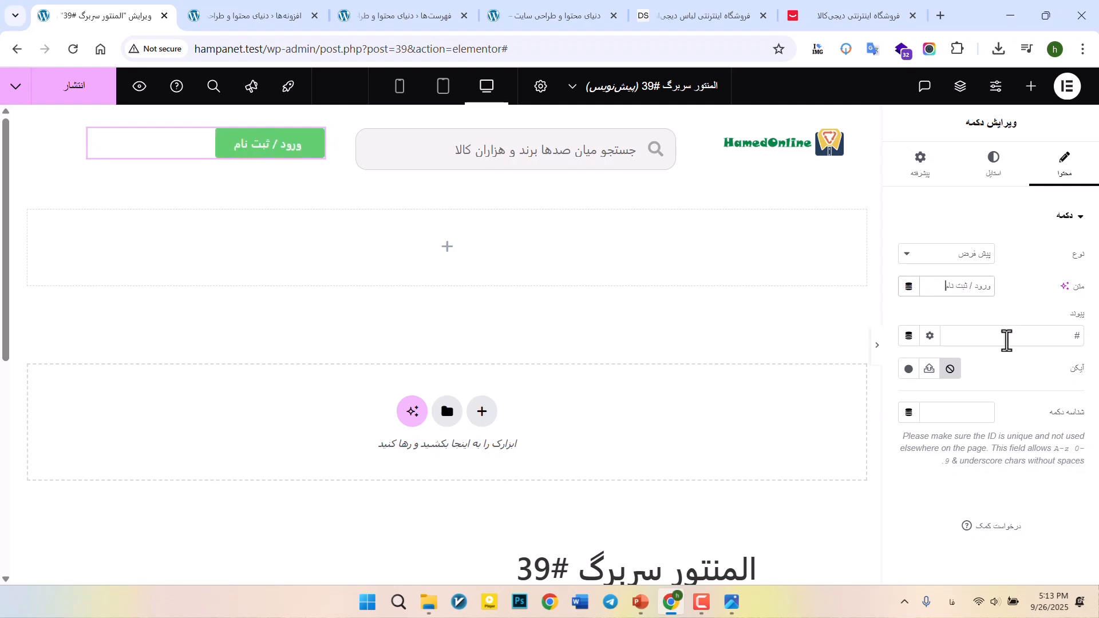
- Check the button's link field and open the button's style settings
left_click(1007, 340)
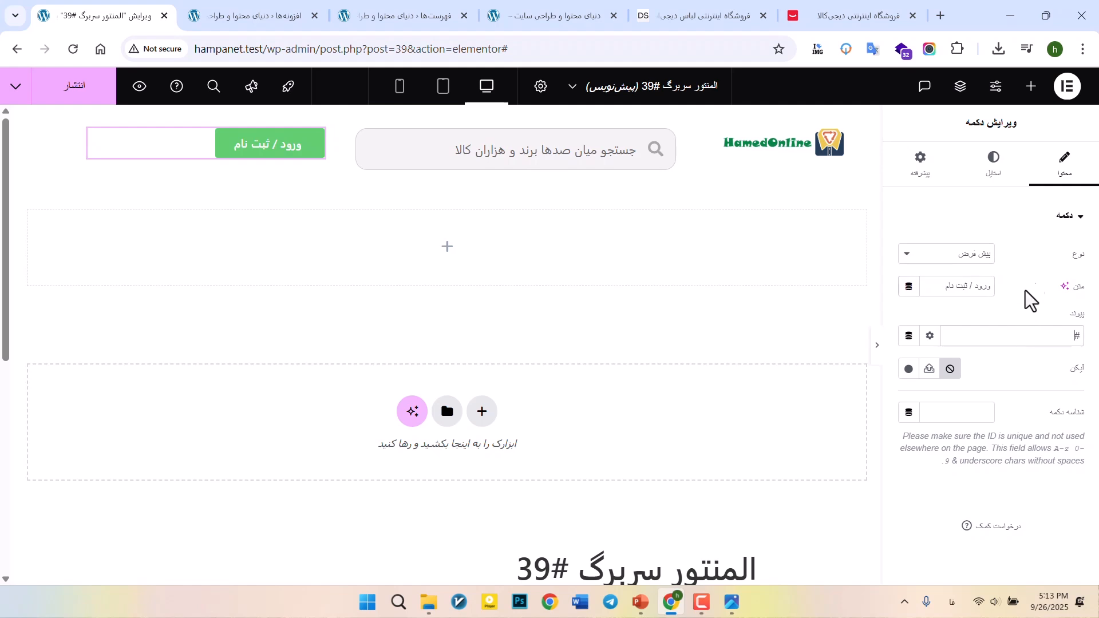
left_click_drag(1039, 343, 1091, 346)
left_click(993, 172)
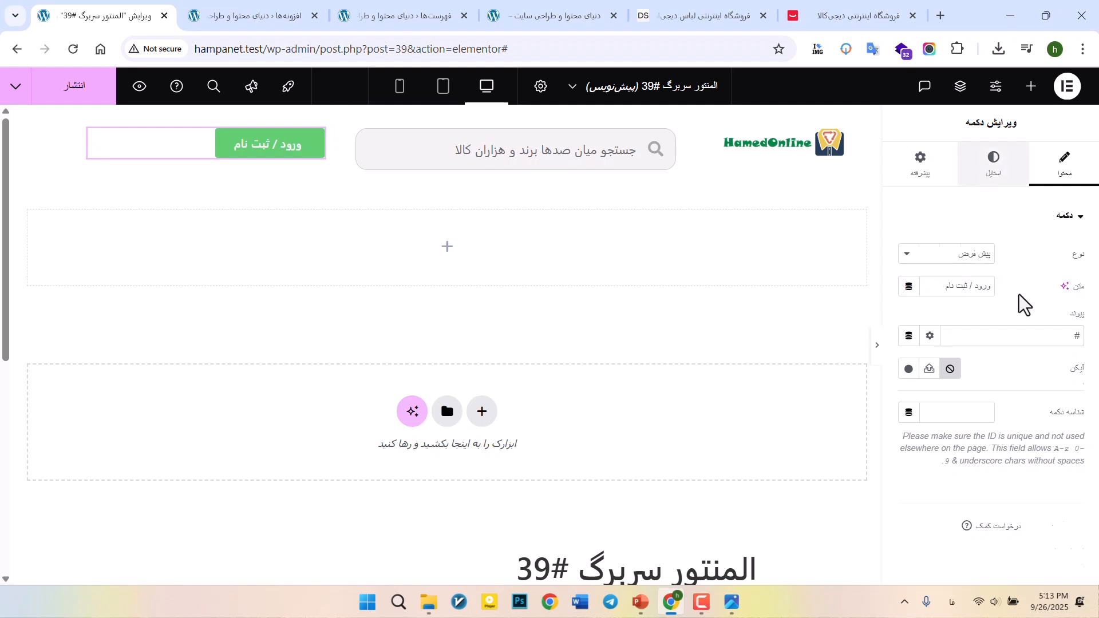
- Set the login/register button's background colour to a dark green, about #1A7327, following the button in Header_Custom.jpg
scroll(956, 258, "down", 3)
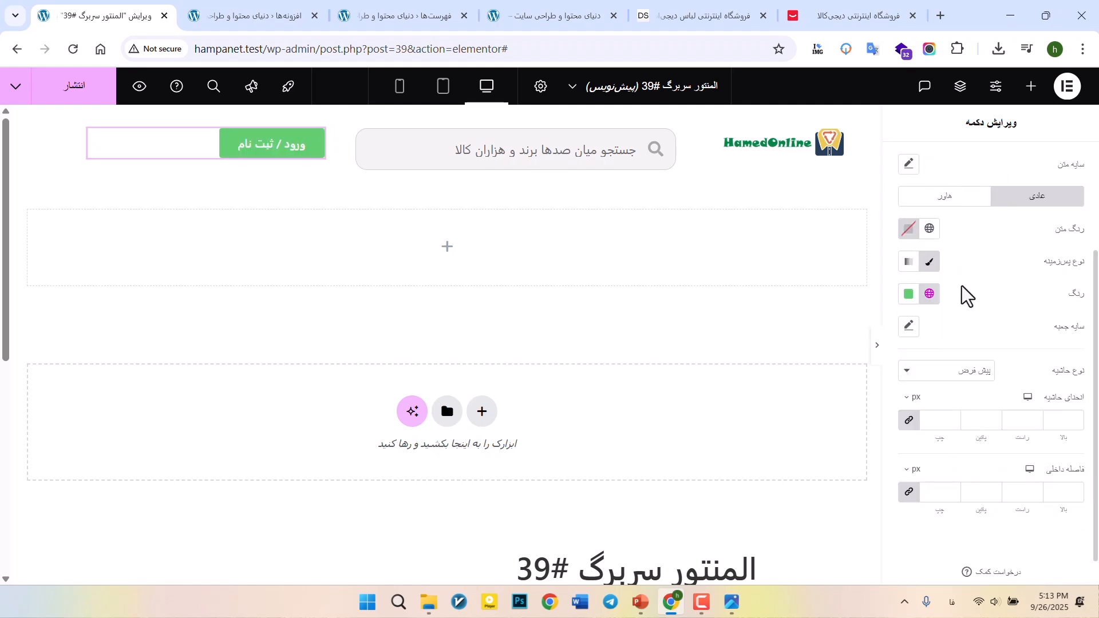
left_click(730, 603)
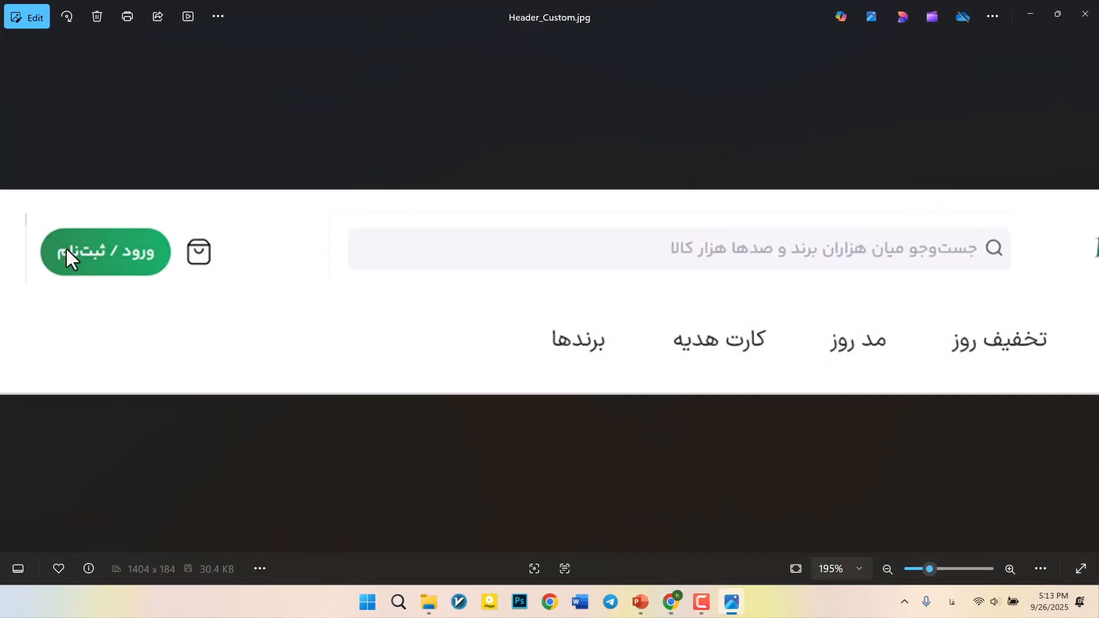
left_click(1030, 14)
left_click(909, 295)
mouse_move(922, 389)
left_mouse_down()
mouse_move(953, 413)
mouse_move(954, 437)
mouse_move(957, 422)
left_mouse_up()
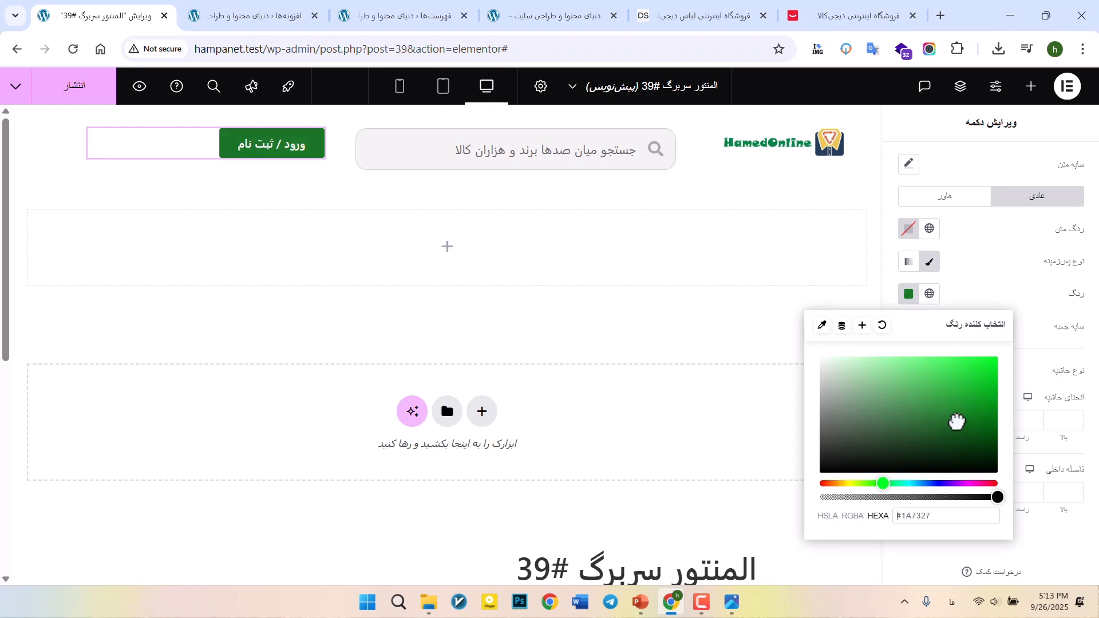
left_click(954, 290)
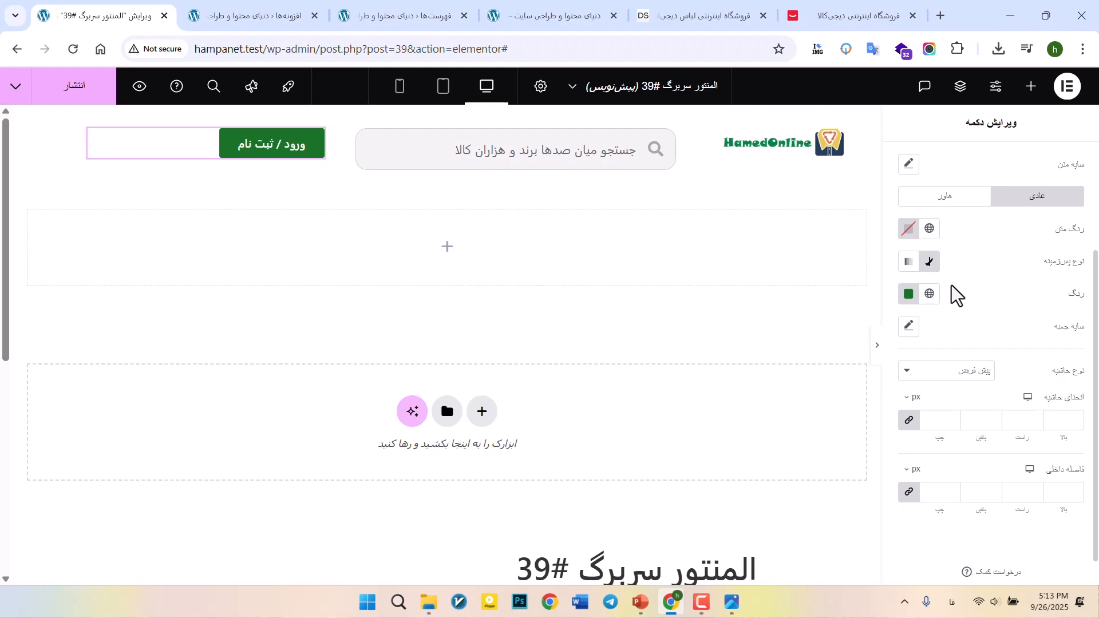
- Round the login/register button's corners with a linked border radius of 15 px on all sides
scroll(951, 285, "down", 1)
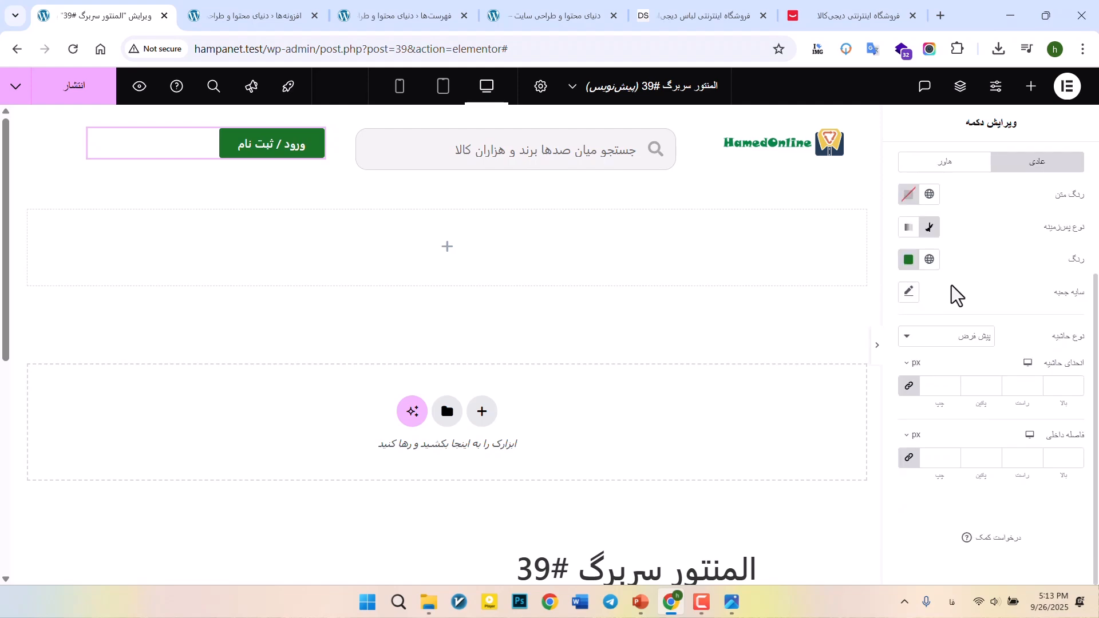
left_click(732, 604)
left_click(733, 604)
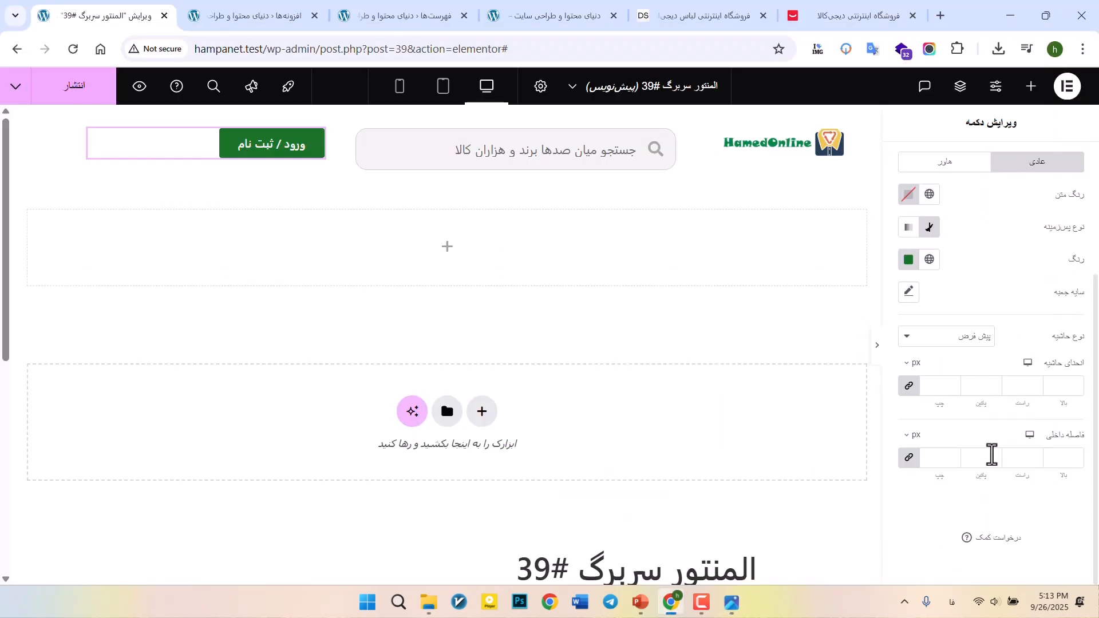
left_click(933, 388)
type("10")
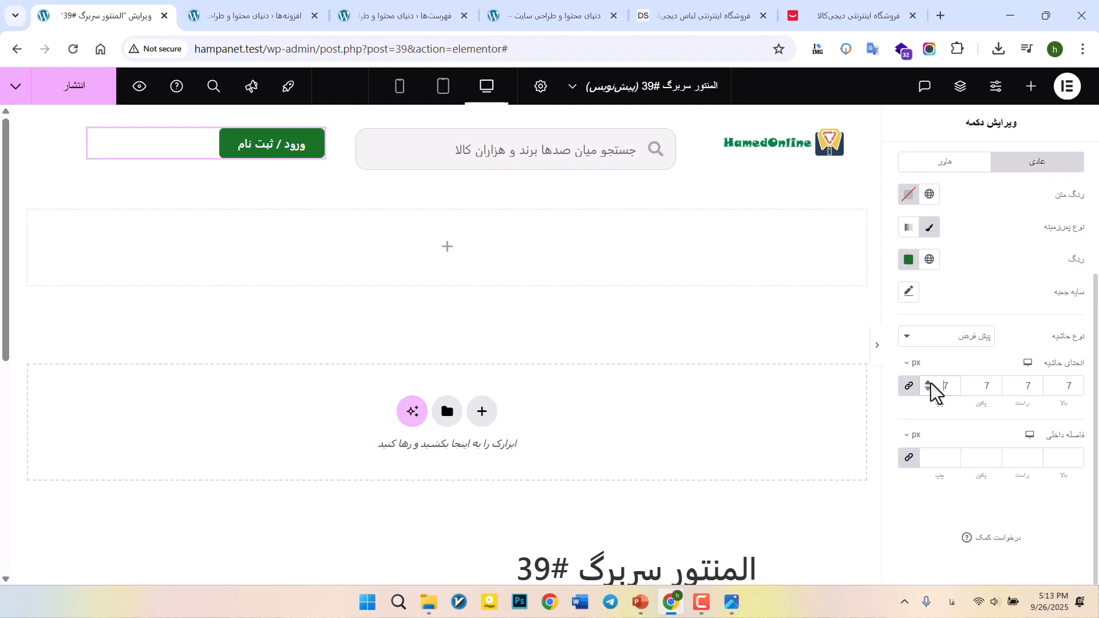
left_click(931, 383)
left_click(930, 383)
left_click(930, 383)
left_click(930, 383)
left_click(931, 383)
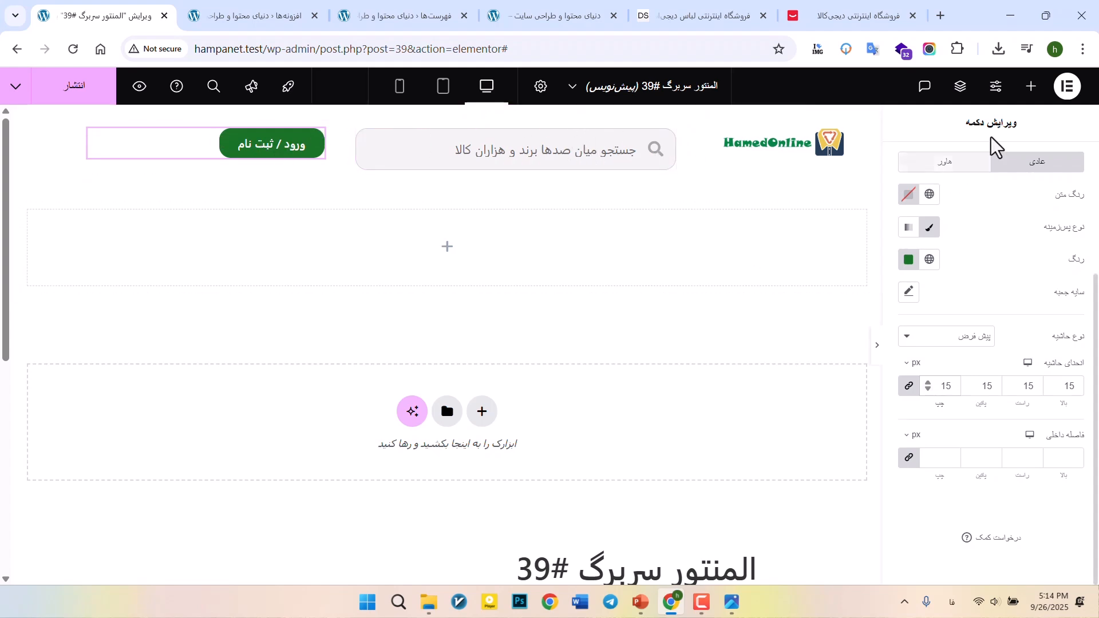
- Add an Icon widget to the login button's container and check its intended placement in Header_Custom.jpg
left_click(1030, 87)
scroll(1056, 275, "down", 5)
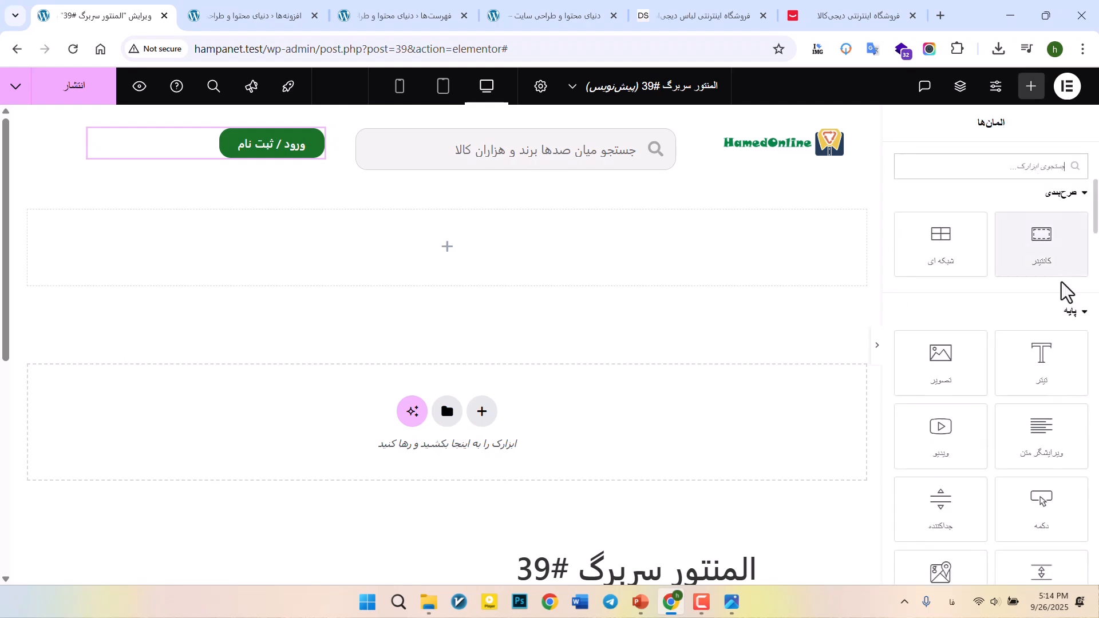
scroll(1077, 328, "down", 3)
left_click_drag(1031, 422, 324, 167)
left_click(732, 602)
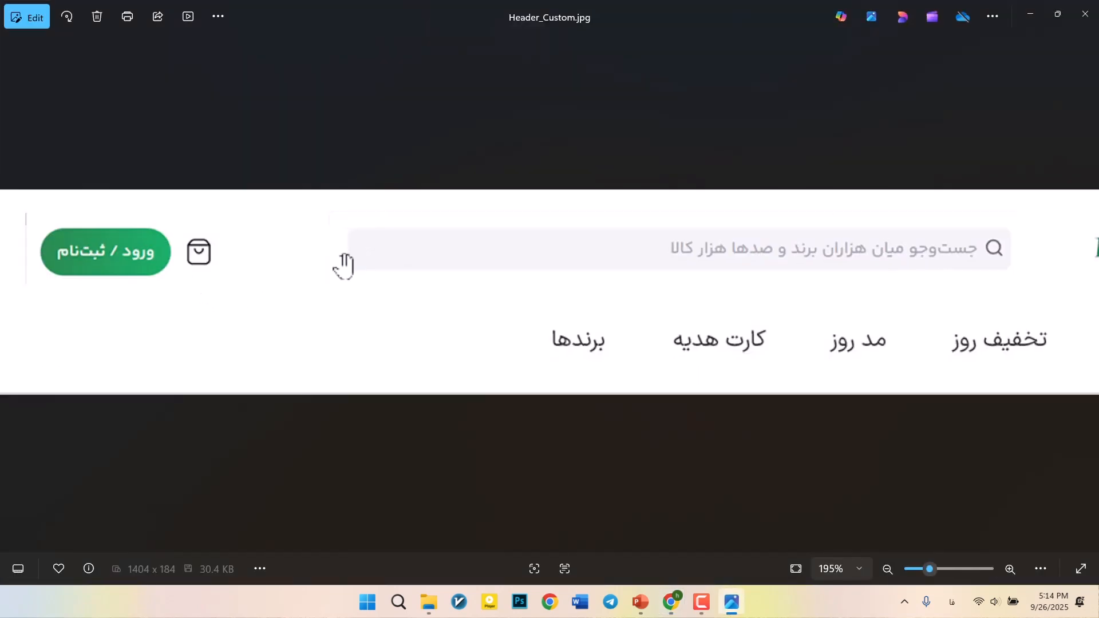
left_click(1028, 14)
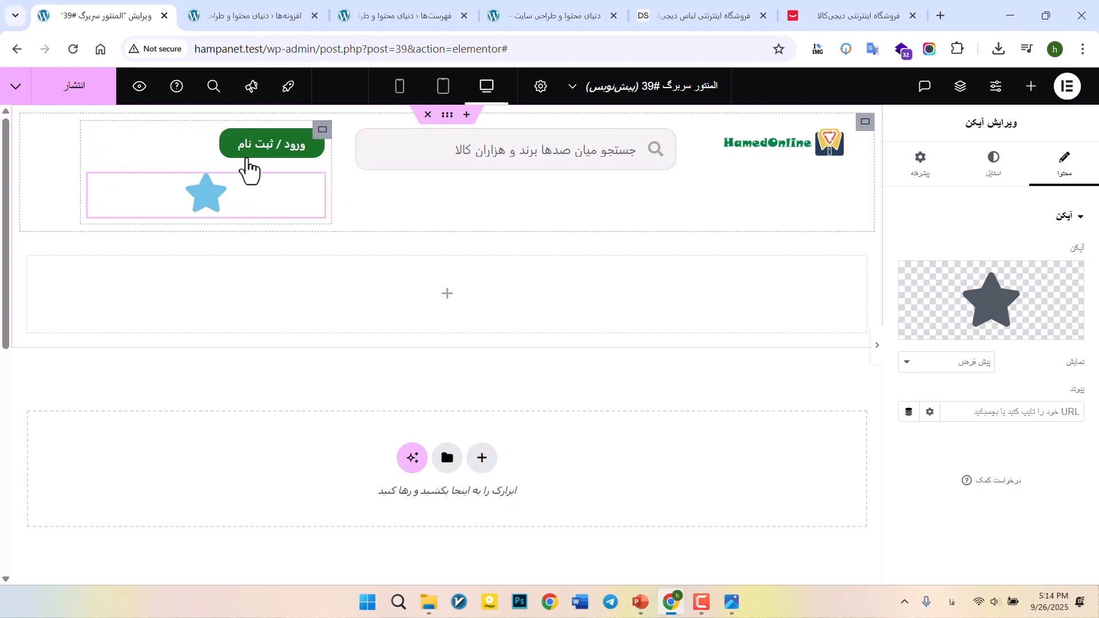
- Arrange the login button's container as a horizontal row and move the icon between the search bar and the button
left_click(322, 130)
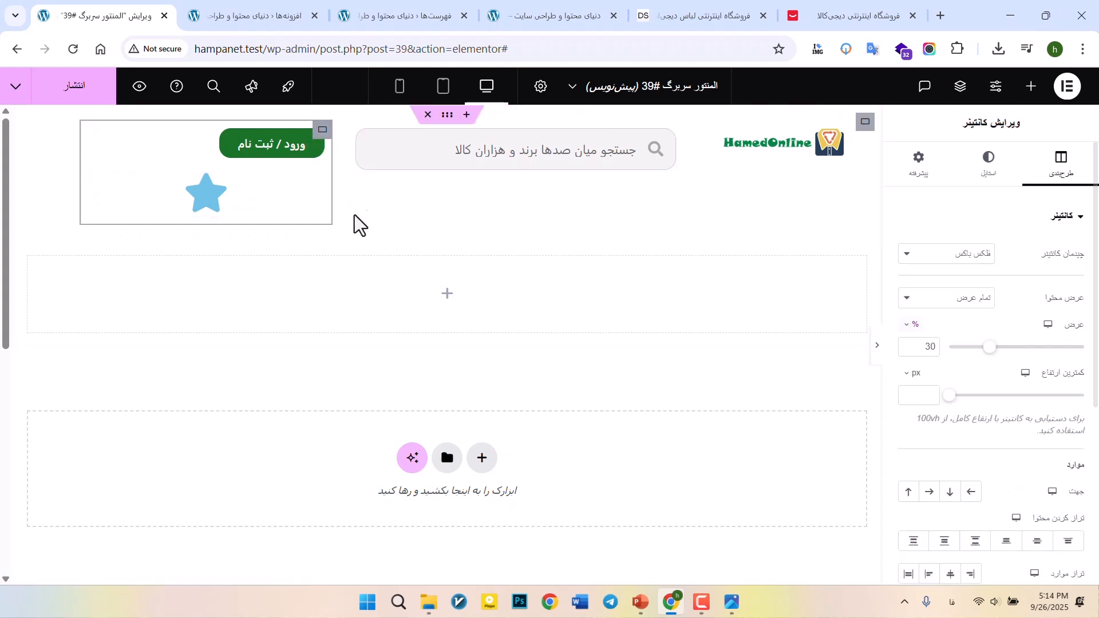
scroll(987, 366, "down", 3)
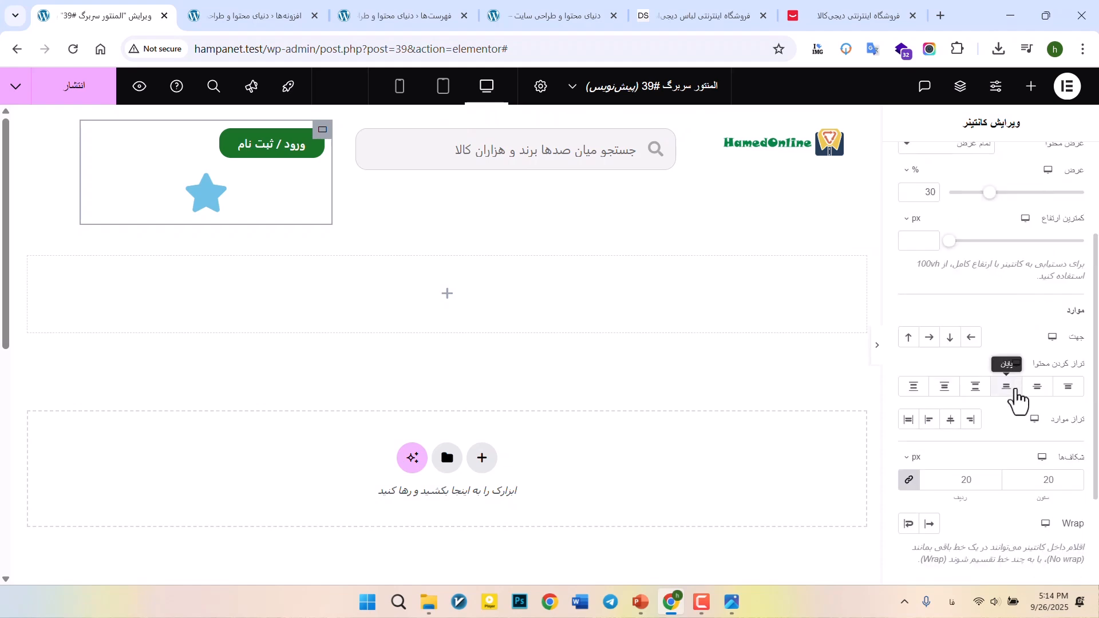
left_click(972, 336)
left_click_drag(188, 145, 295, 153)
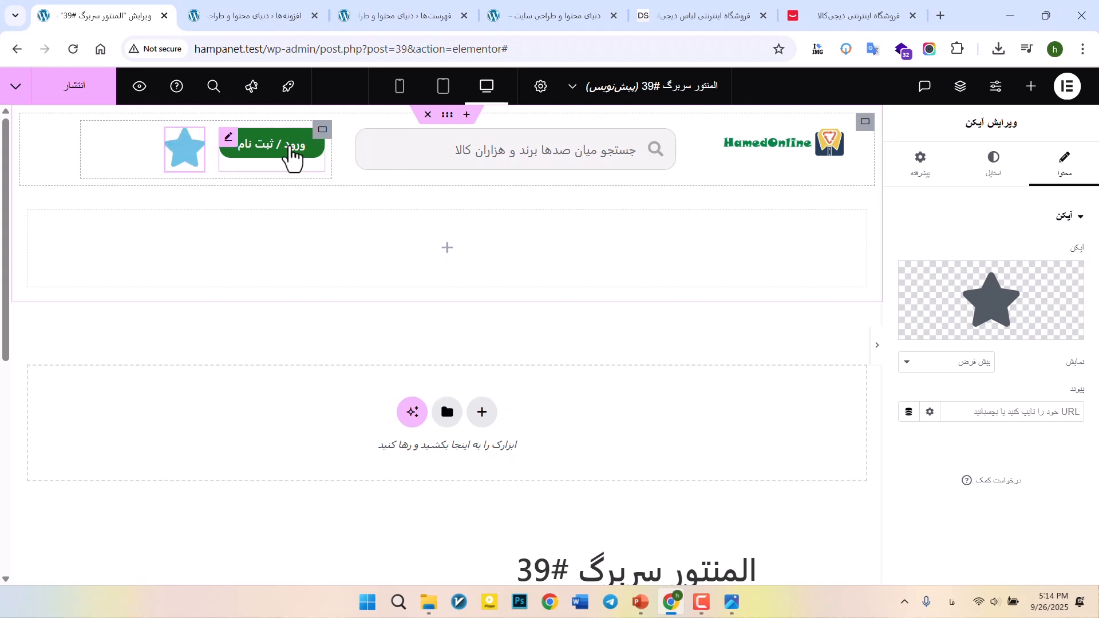
left_click(151, 157)
left_click_drag(188, 149, 271, 170)
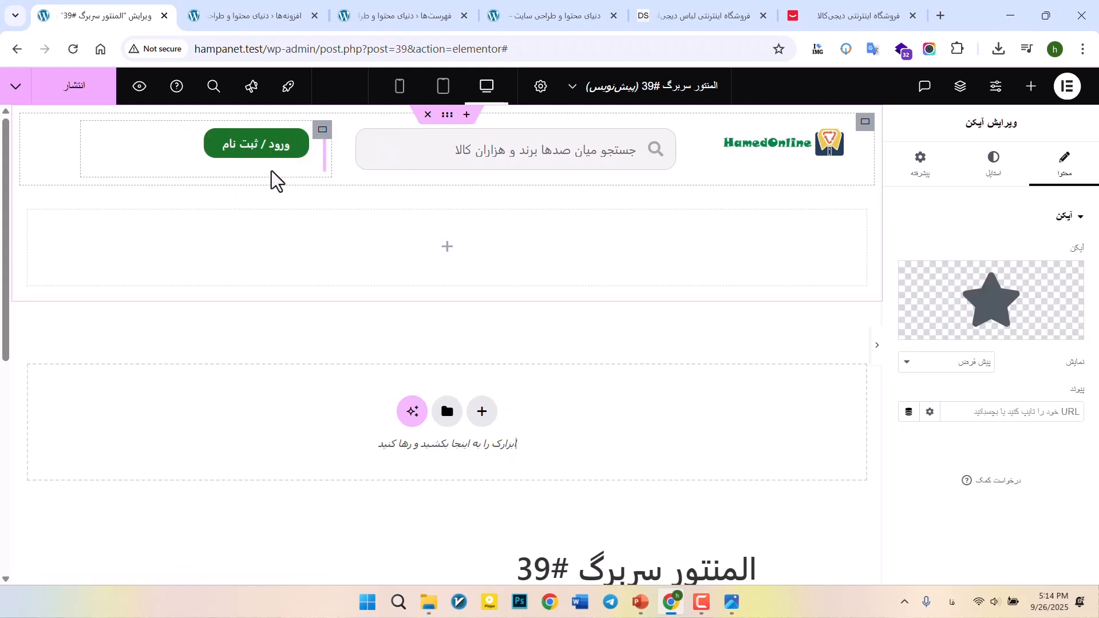
- Replace the star icon with the shopping cart icon, searching the icon library for "shop"
left_click(982, 304)
left_click(487, 143)
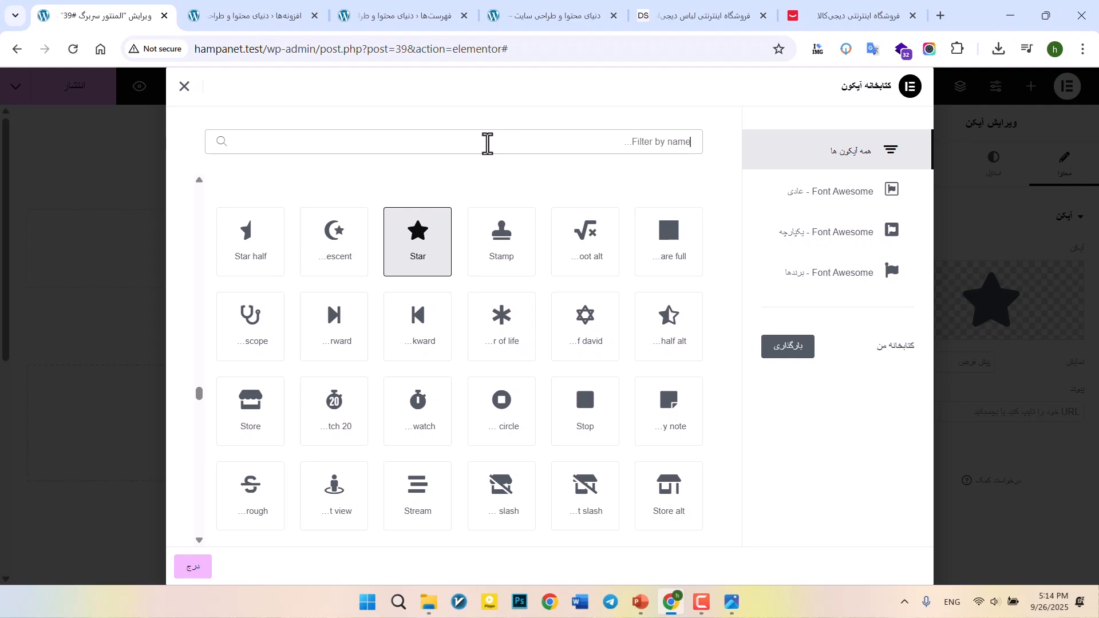
scroll(479, 274, "down", 8)
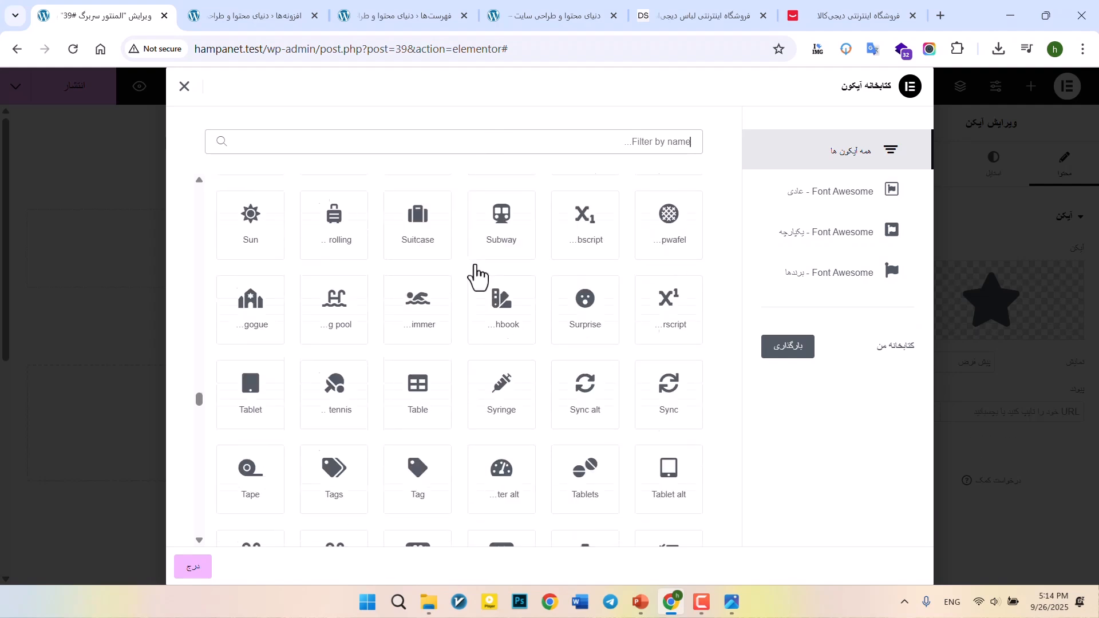
scroll(476, 275, "down", 5)
scroll(478, 274, "down", 4)
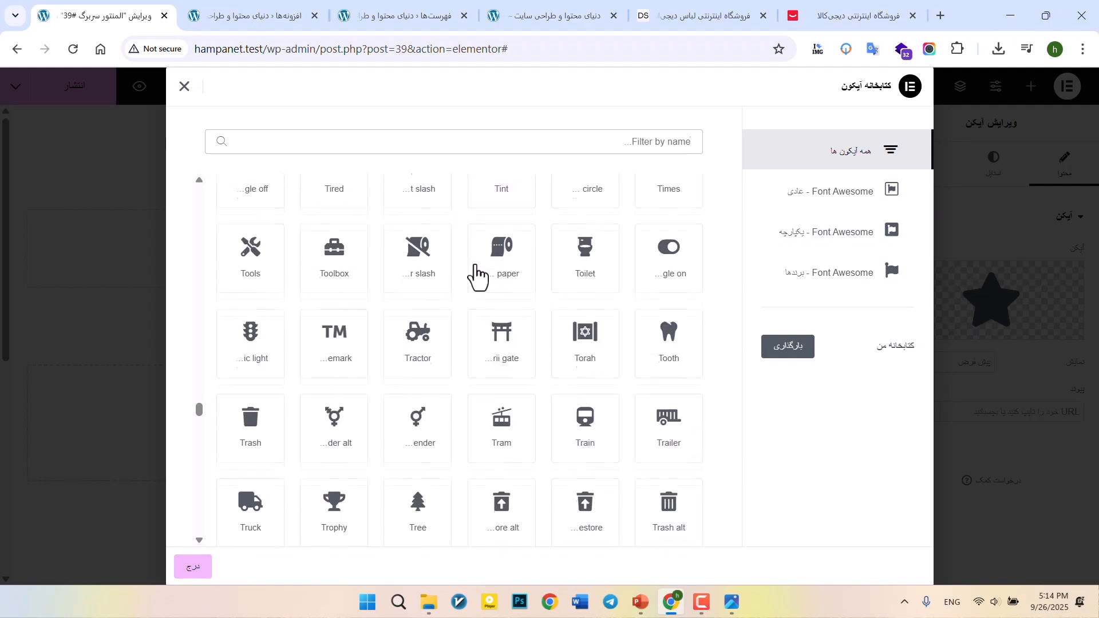
scroll(478, 274, "down", 8)
type("shop")
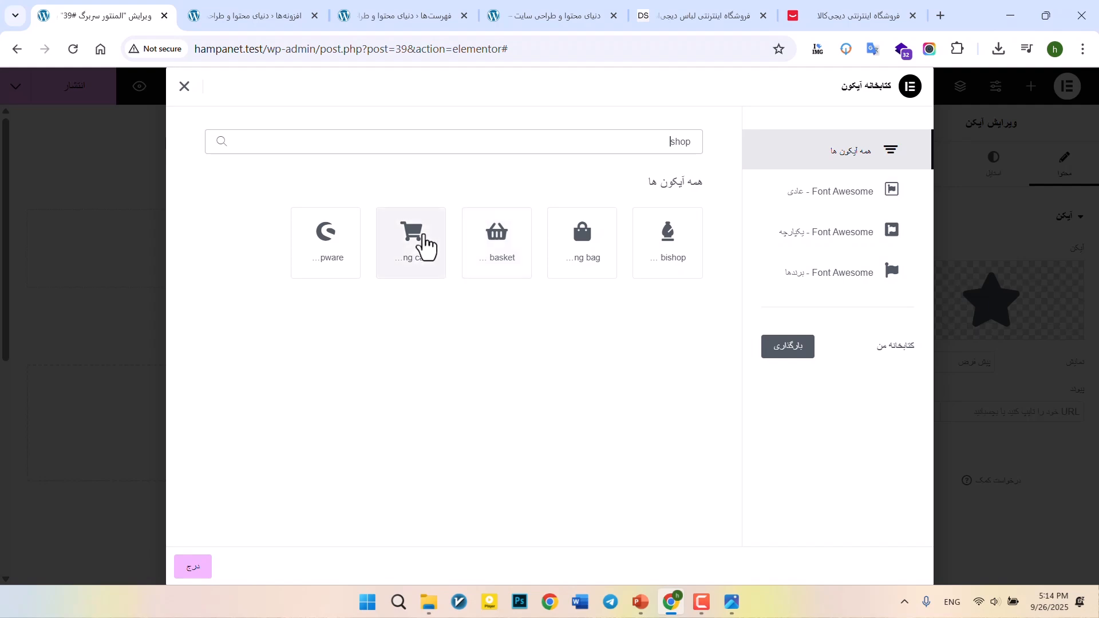
left_click(423, 246)
left_click(193, 567)
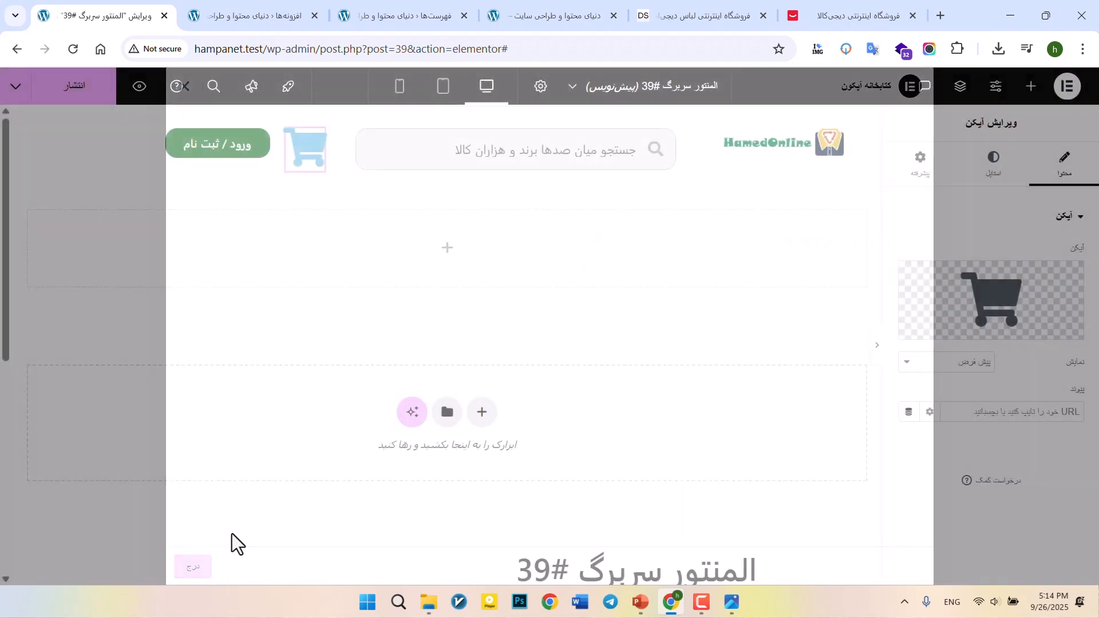
- Set the cart icon's primary colour to the dark grey #636363, checking the icon in Header_Custom.jpg
left_click(998, 186)
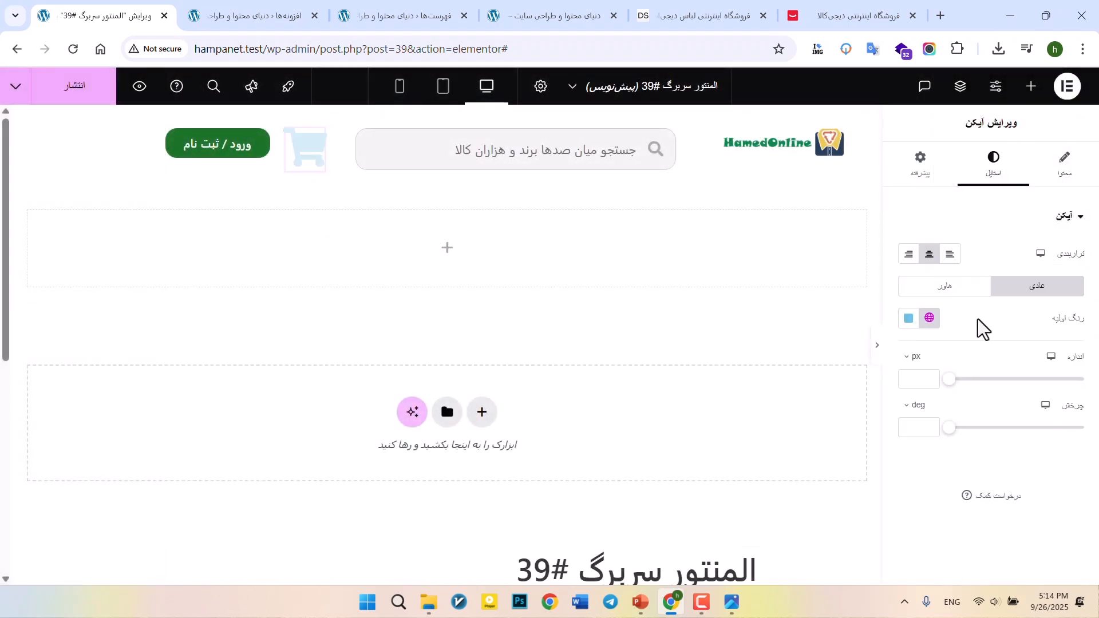
left_click(909, 319)
left_click_drag(847, 422, 804, 455)
left_click(733, 603)
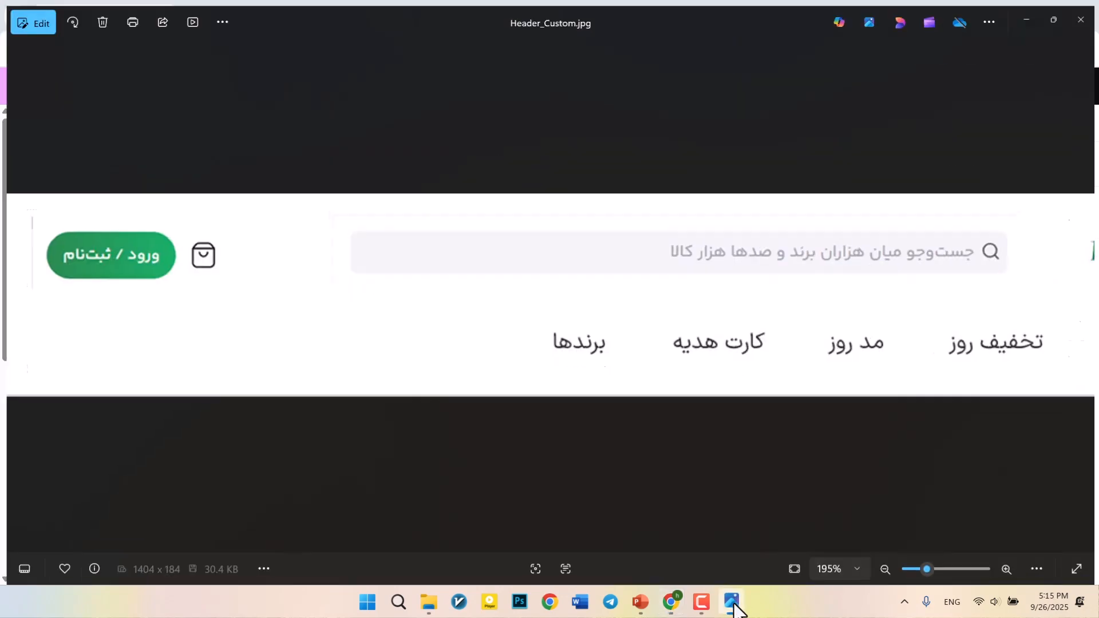
left_click(732, 602)
left_click_drag(877, 454, 818, 450)
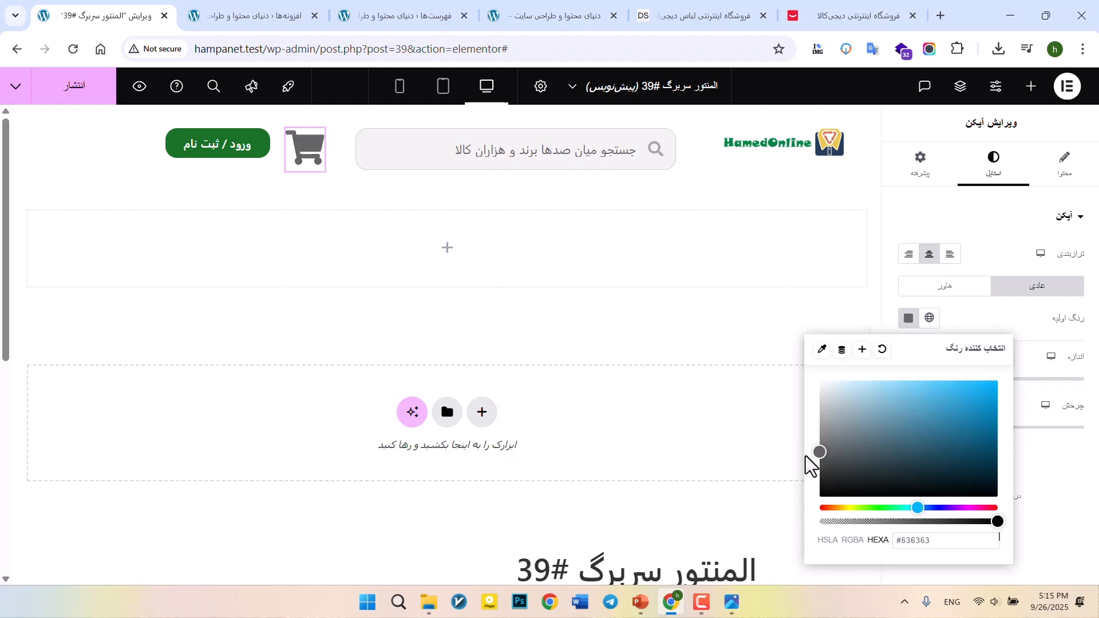
left_click(803, 452)
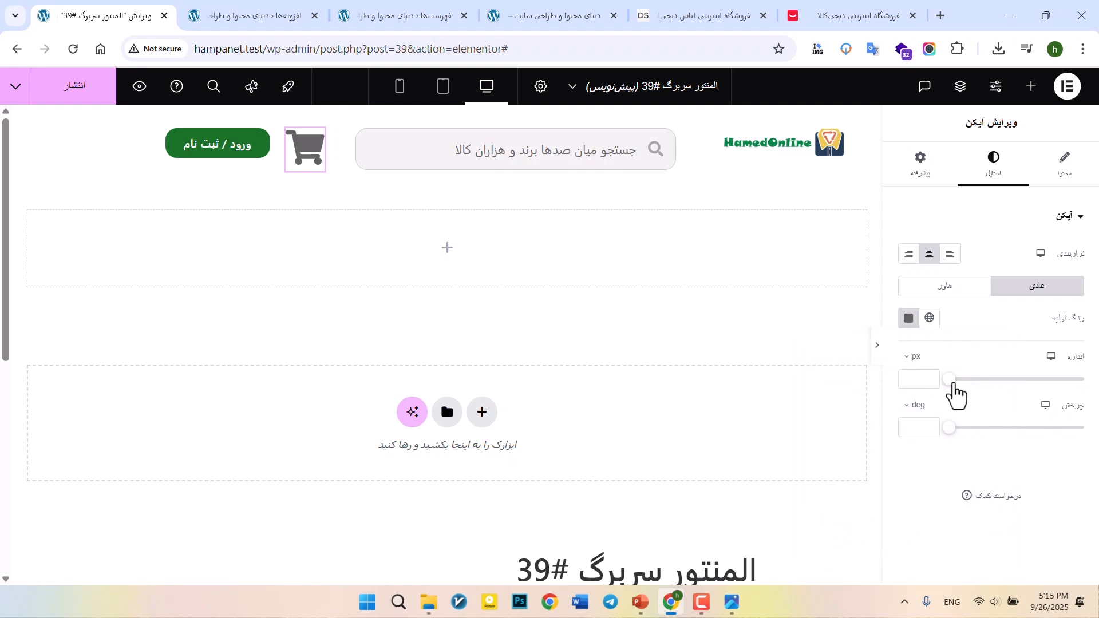
- Set the cart icon's size to 30 px
left_click_drag(952, 381, 962, 380)
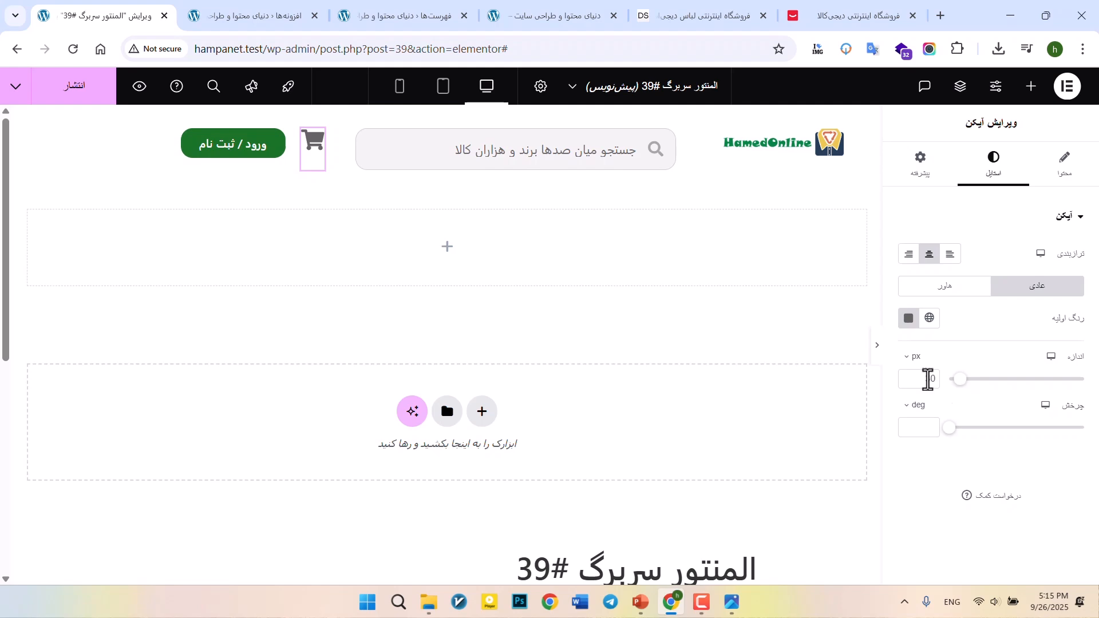
right_click(856, 360)
left_click(950, 264)
left_click(979, 230)
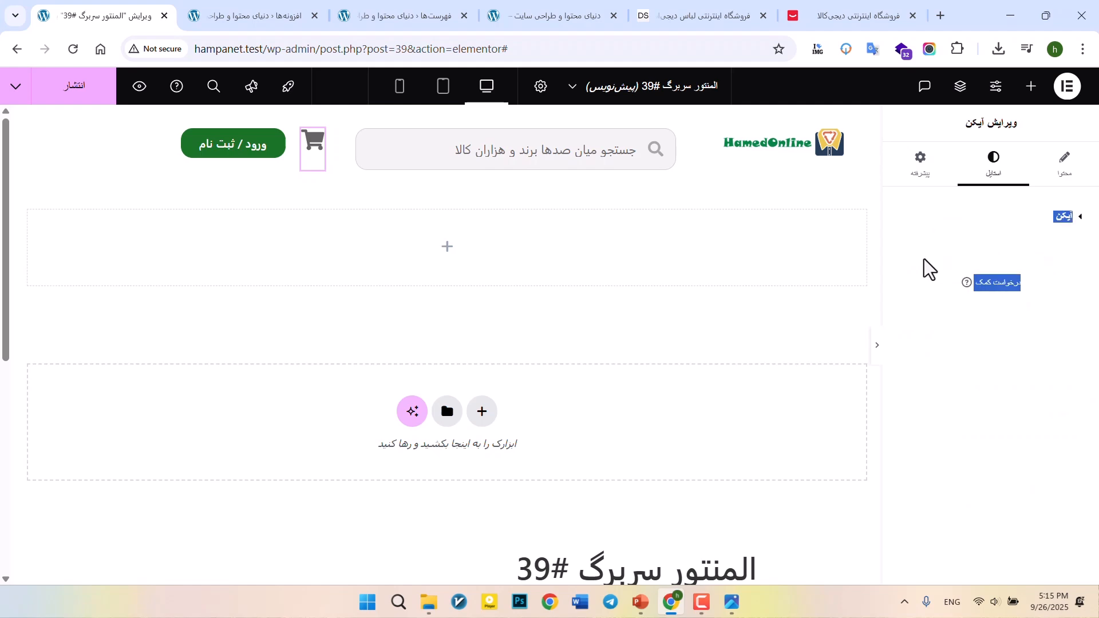
left_click(1056, 217)
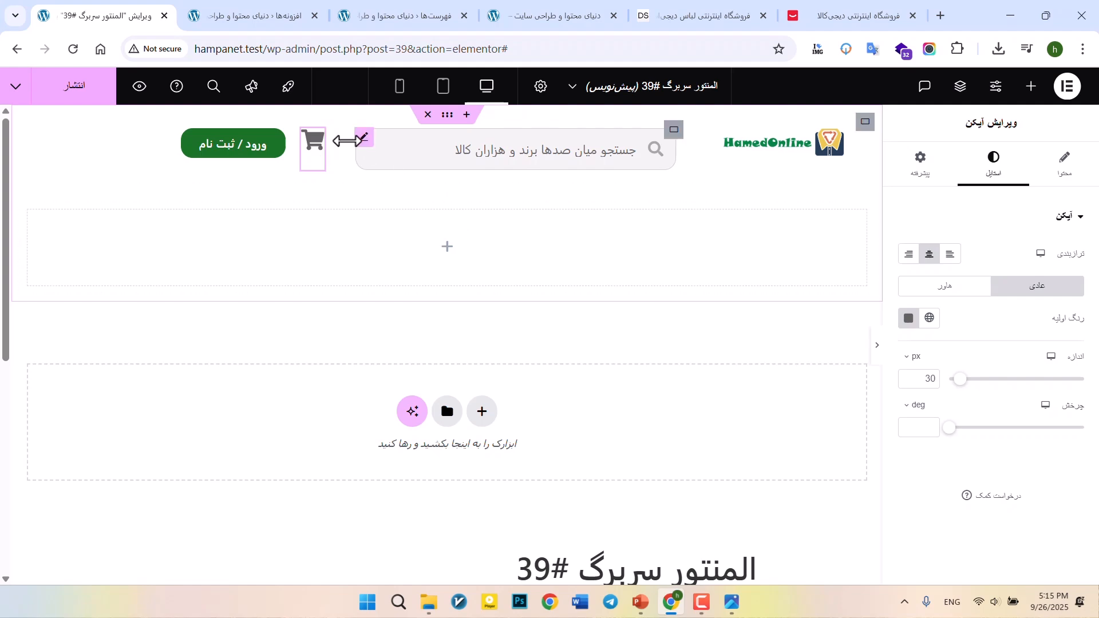
- Set the width of the container holding the cart icon and login button to 20% and vertically centre its items
left_click(322, 130)
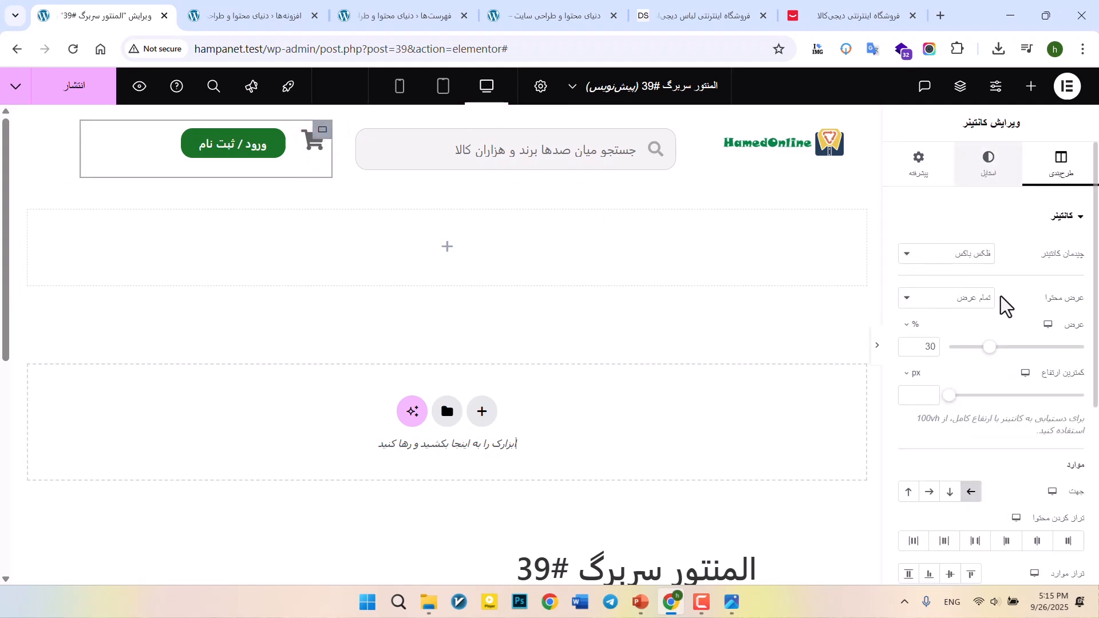
left_click(925, 347)
key("Delete")
type("2")
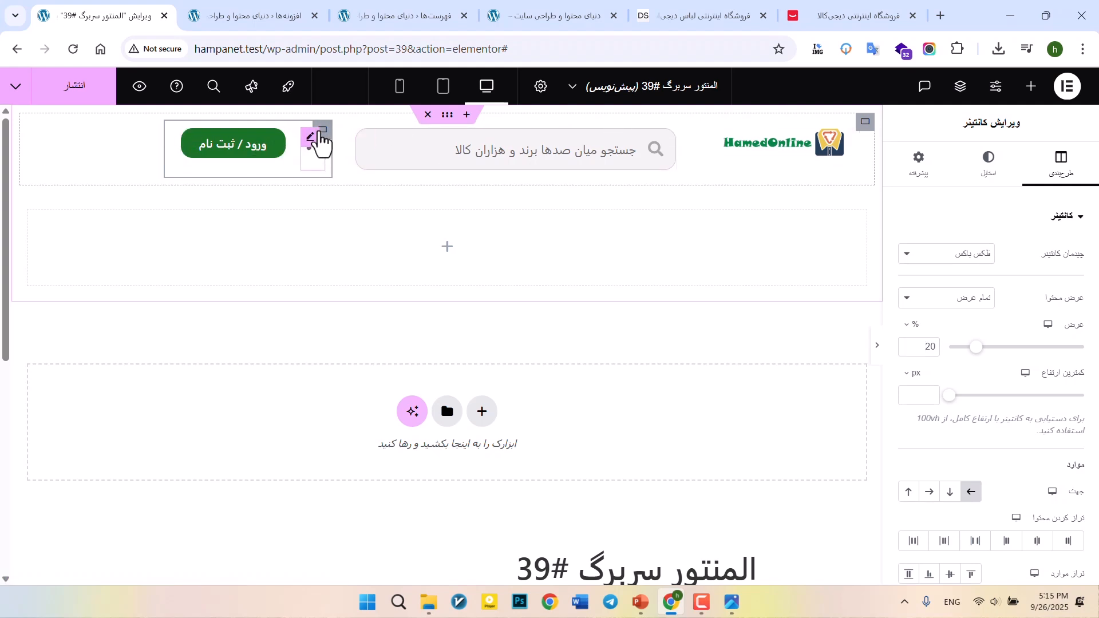
scroll(1001, 320, "down", 3)
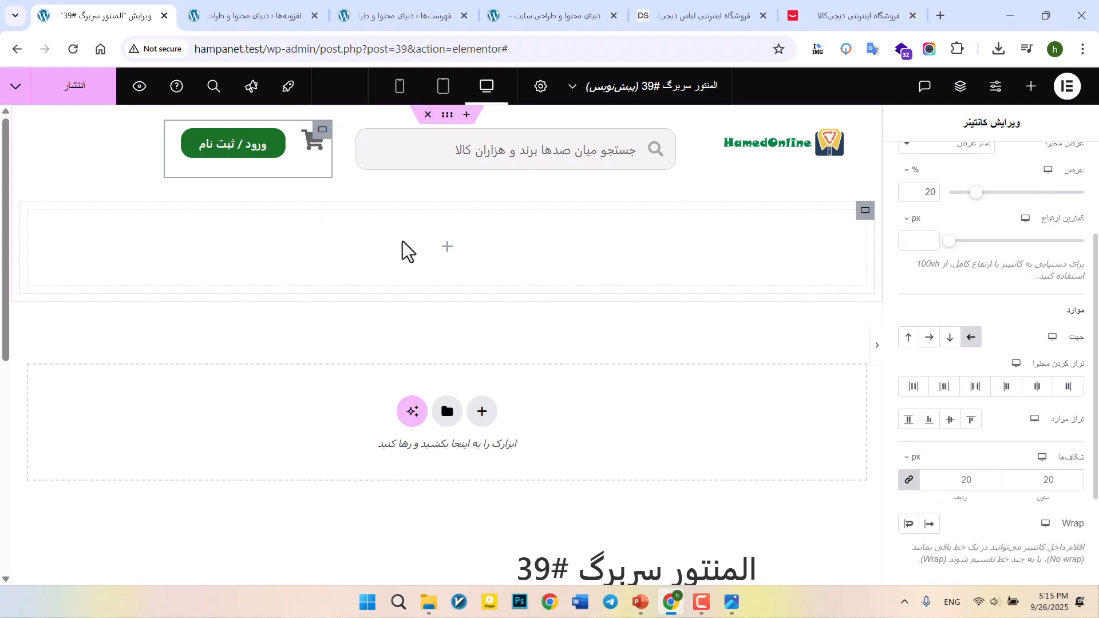
left_click(955, 425)
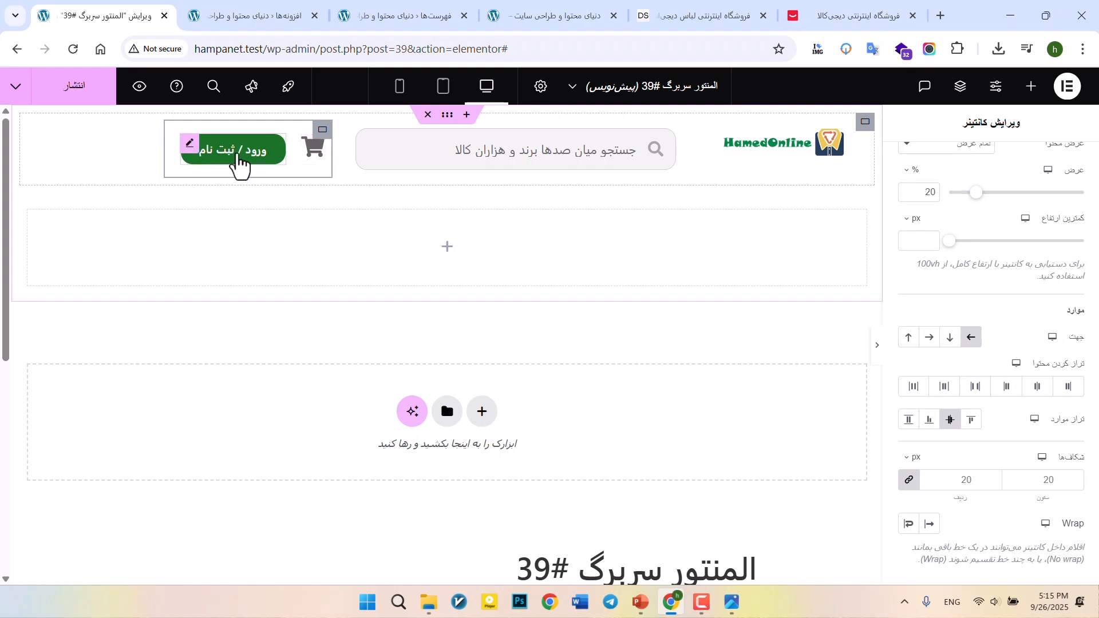
- Try centre alignment for the items in the search bar's container and clear the alignment again
left_click(674, 130)
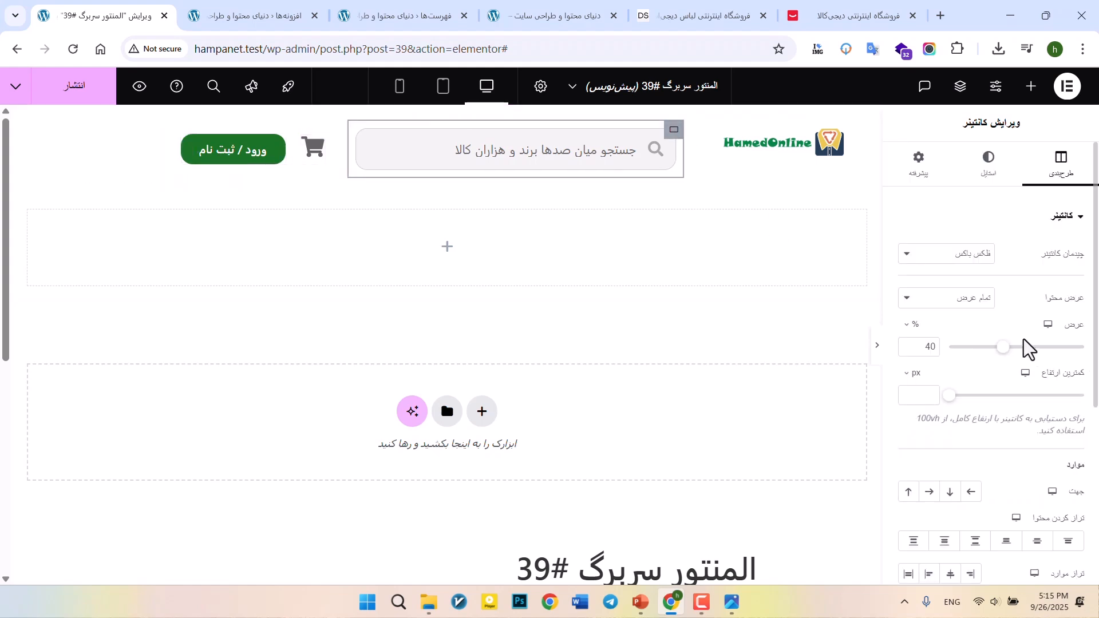
scroll(982, 446, "down", 3)
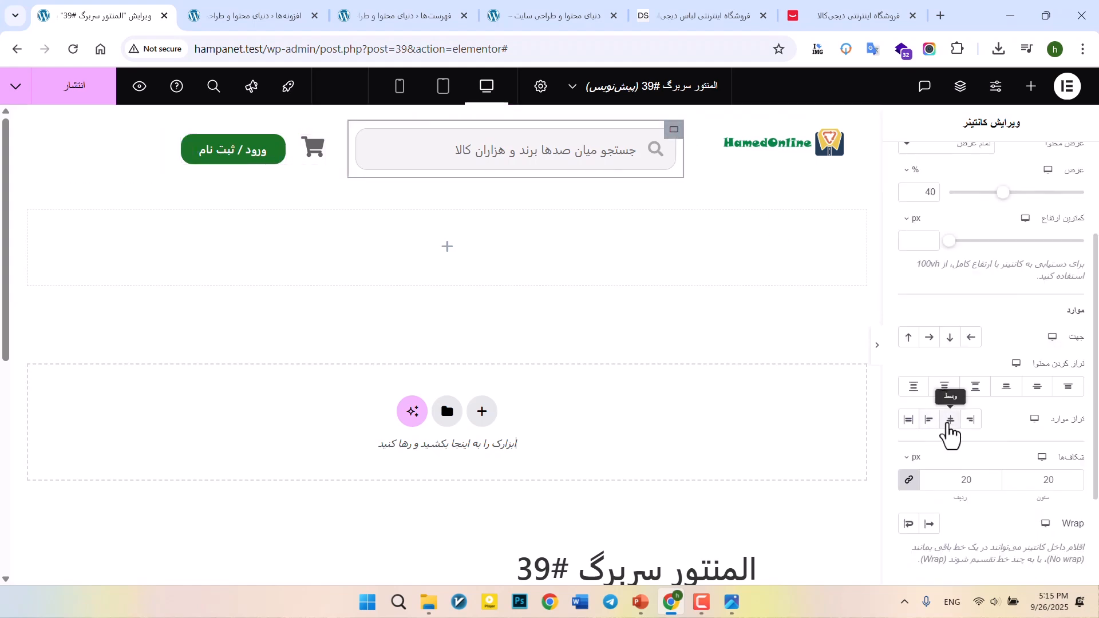
left_click(948, 428)
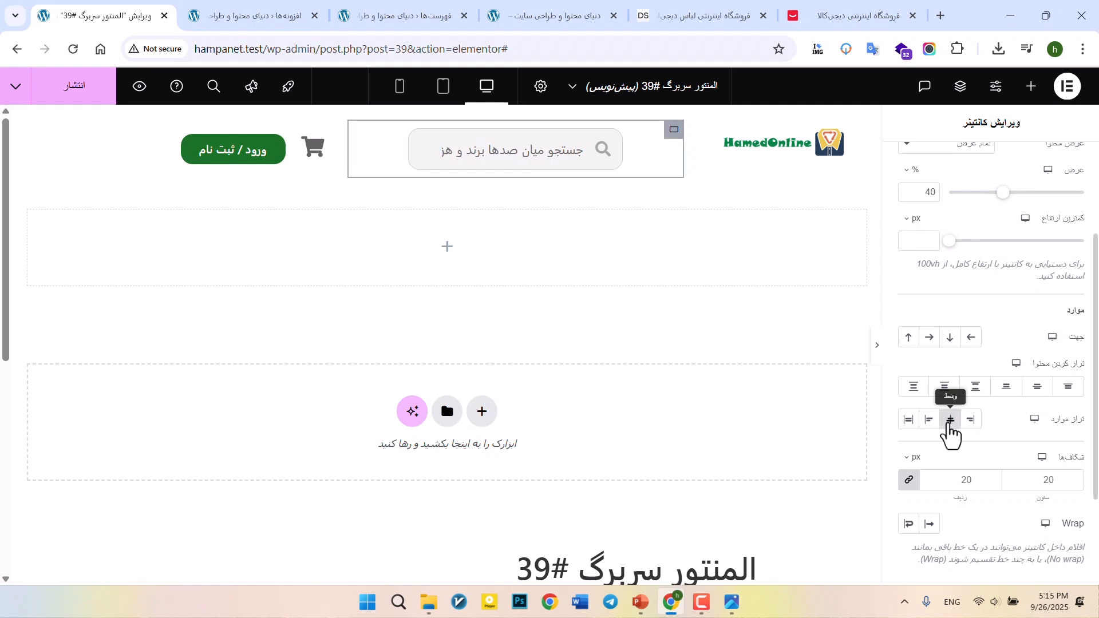
left_click(971, 423)
left_click(970, 422)
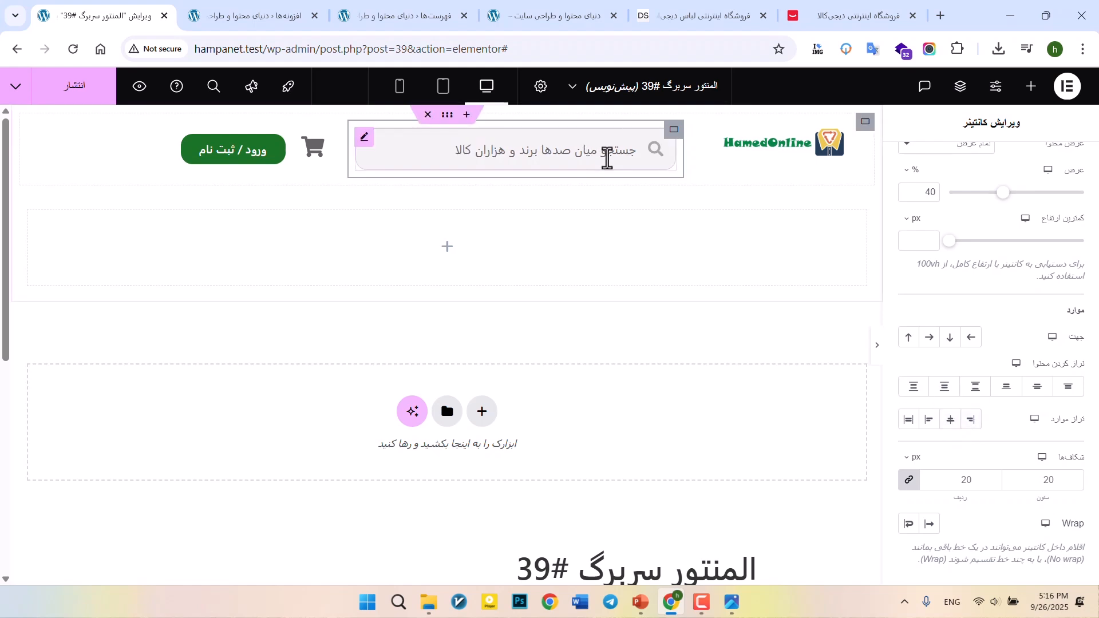
- Vertically centre the items of the container that holds the whole first header row
left_click(858, 131)
scroll(1020, 392, "down", 3)
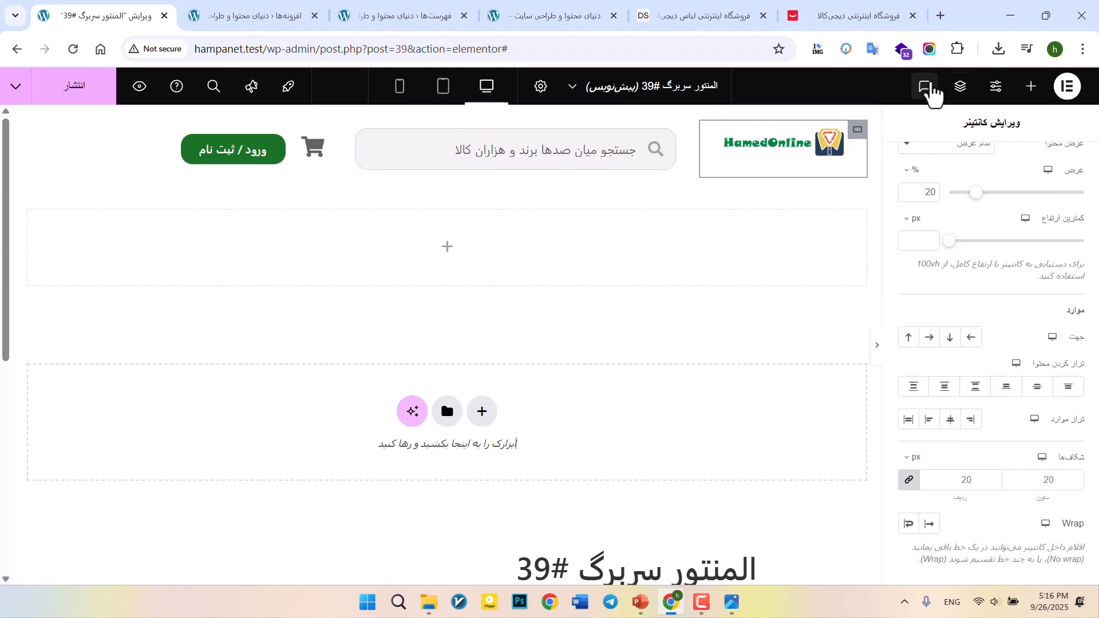
left_click(962, 90)
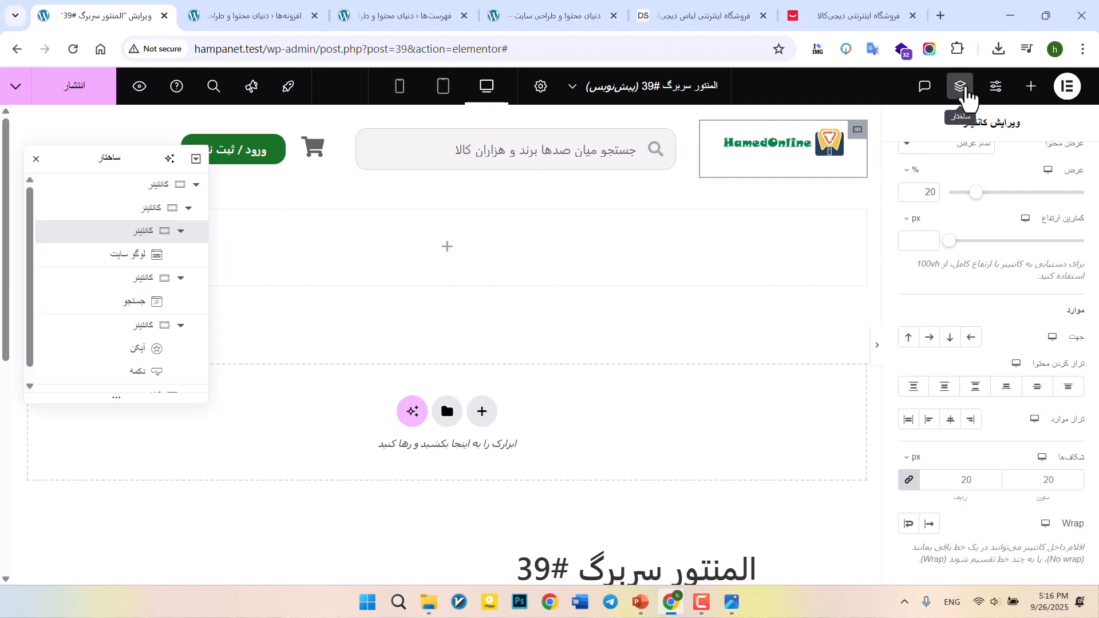
left_click(150, 212)
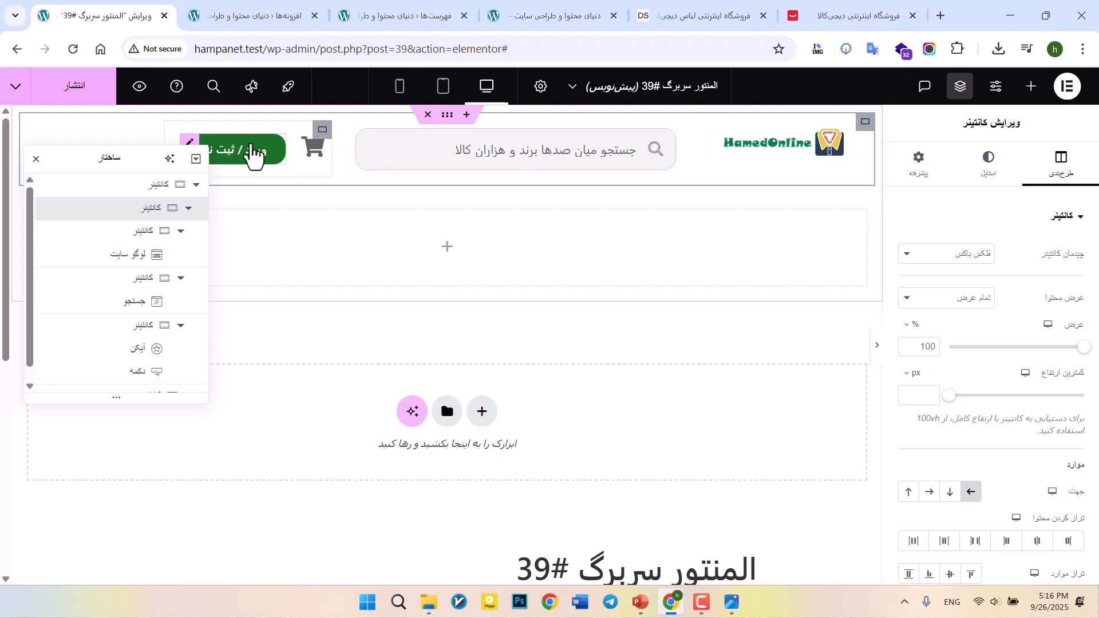
scroll(975, 323, "down", 3)
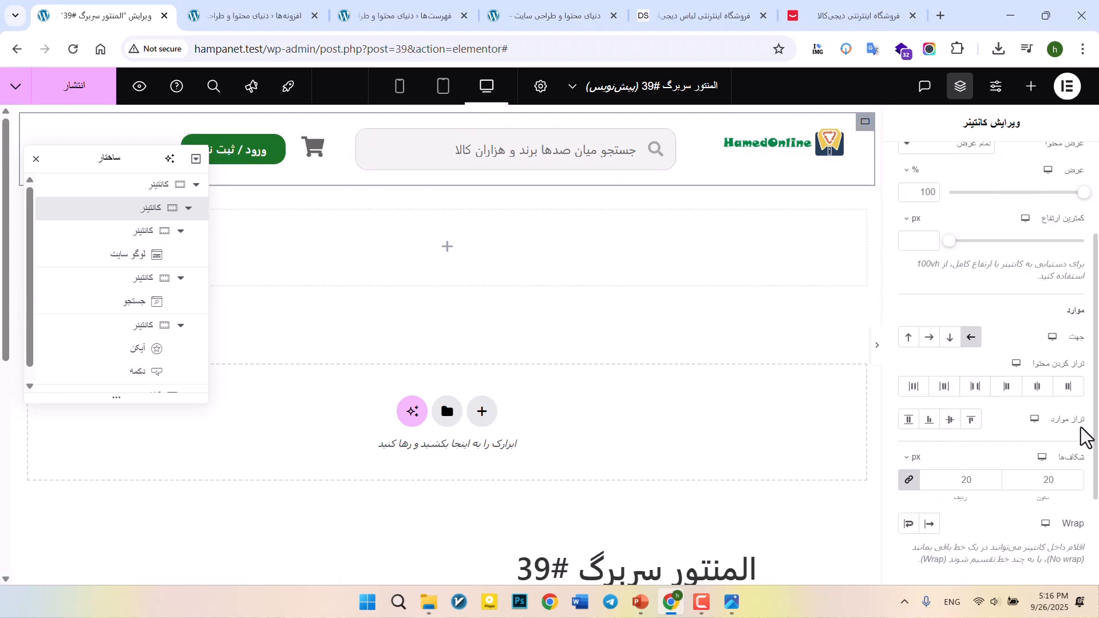
left_click(950, 420)
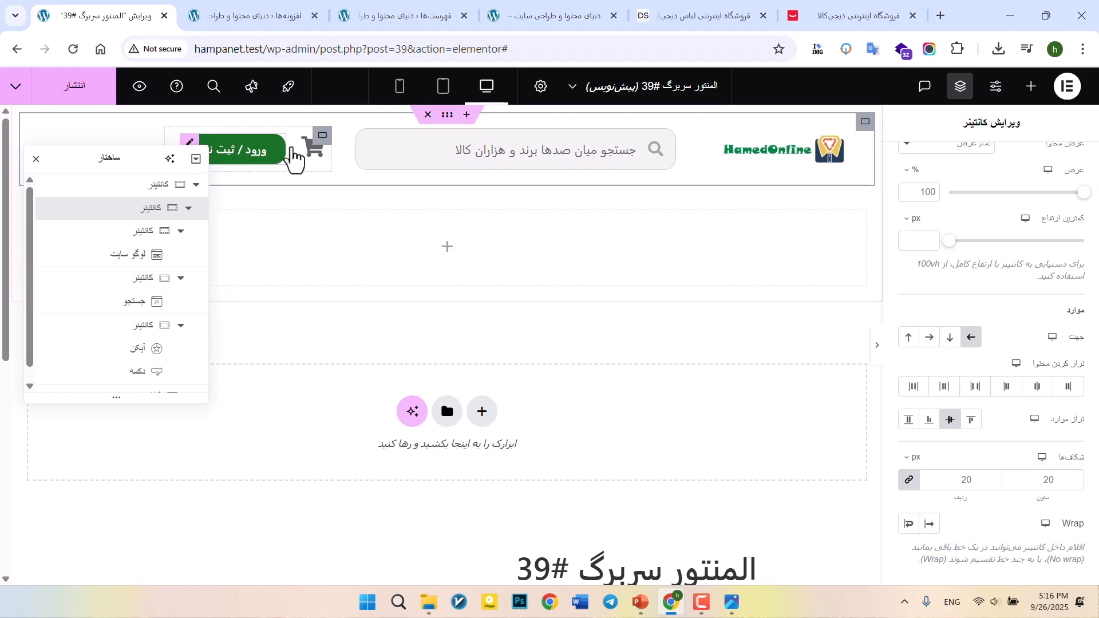
- Set the width of the search bar's container to 50% and close the structure navigator
left_click(324, 142)
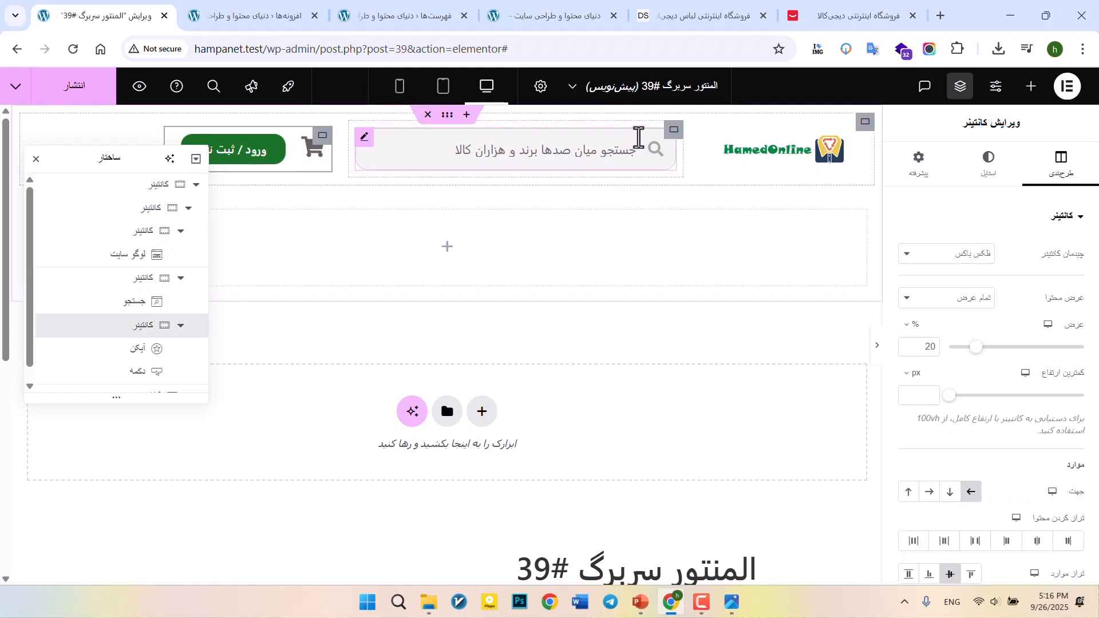
left_click(674, 130)
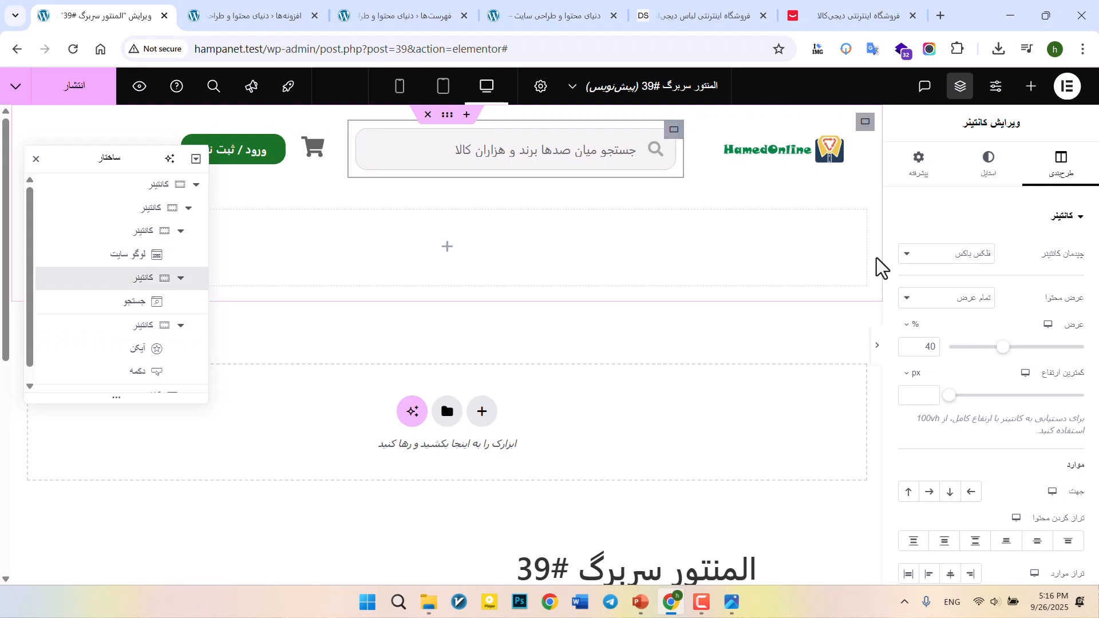
left_click(909, 343)
left_click(908, 343)
left_click(909, 343)
left_click(909, 343)
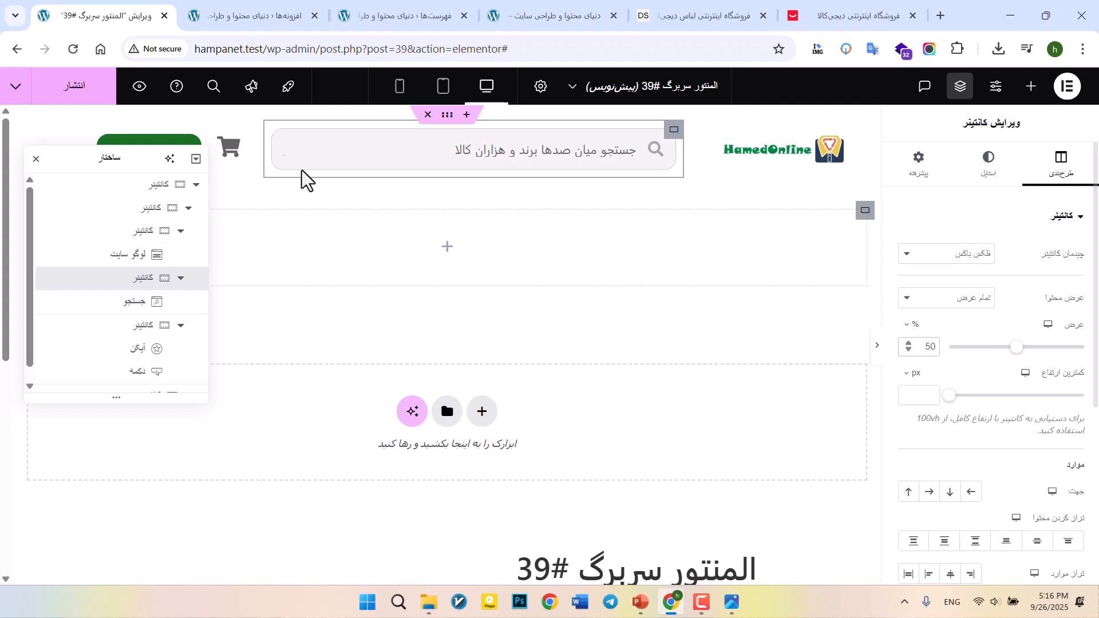
left_click_drag(93, 154, 115, 255)
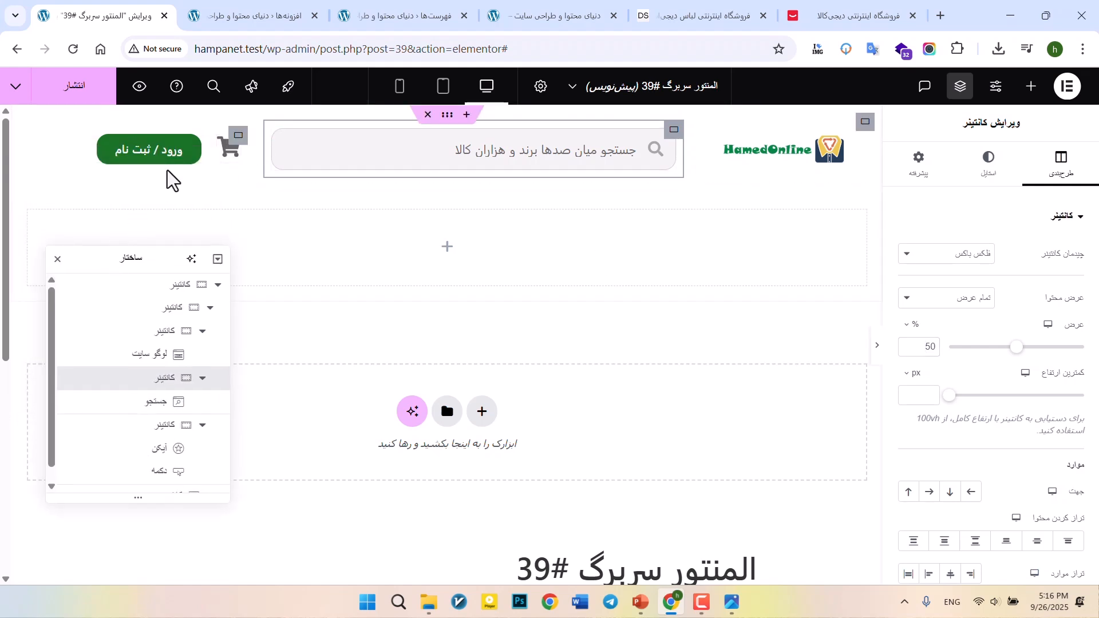
left_click(58, 261)
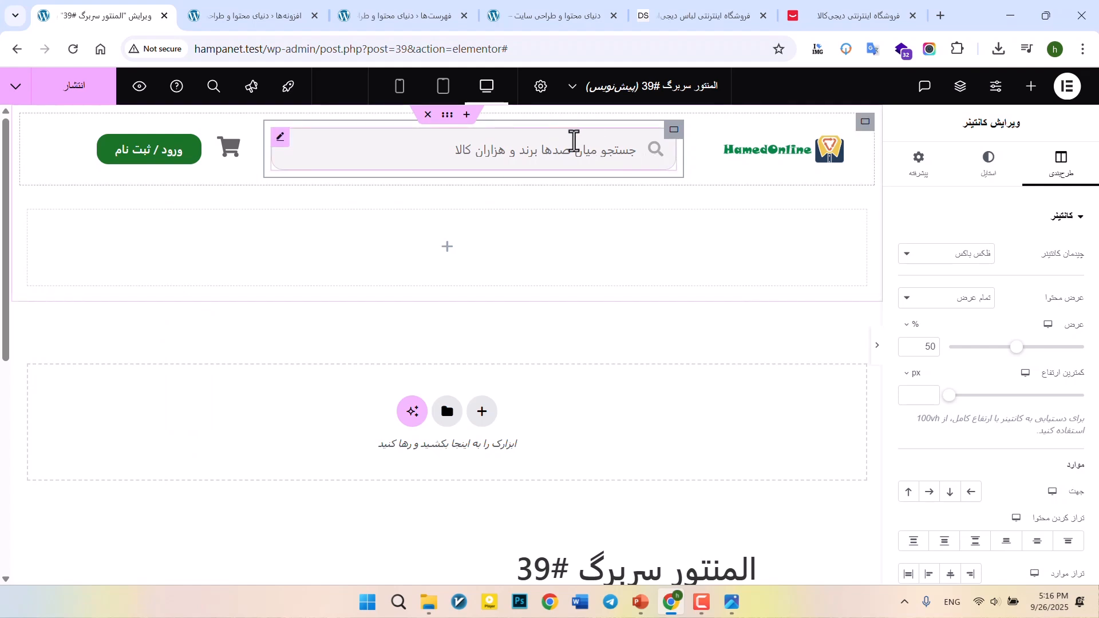
- Apply the global primary (اولیه) typography to the search field and choose Vazirmatn as its font family
left_click(613, 153)
left_click(1001, 172)
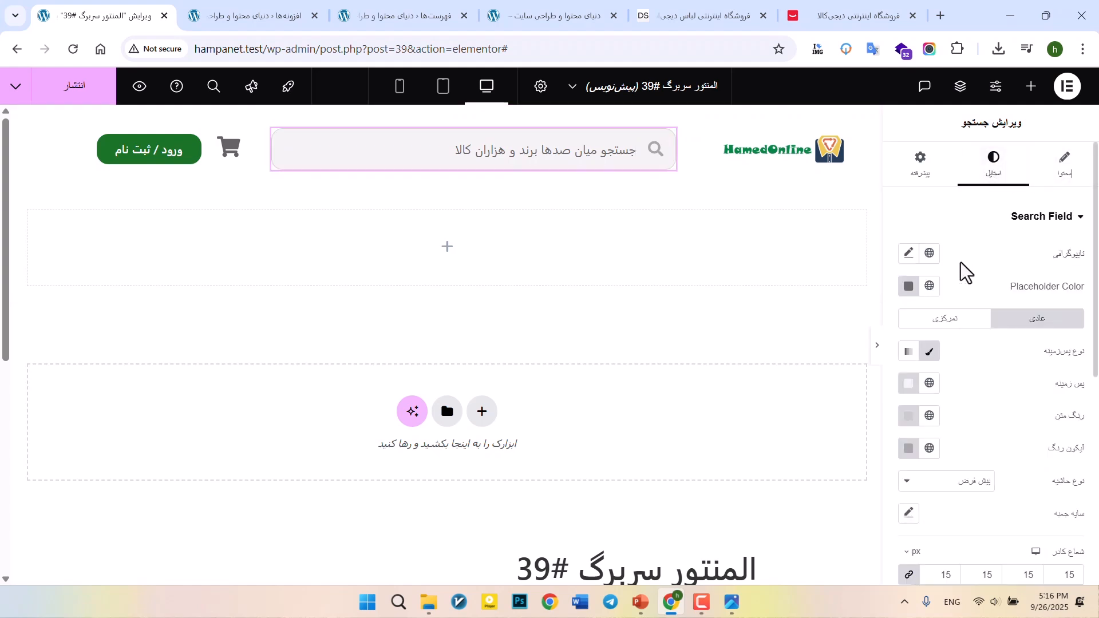
left_click(930, 253)
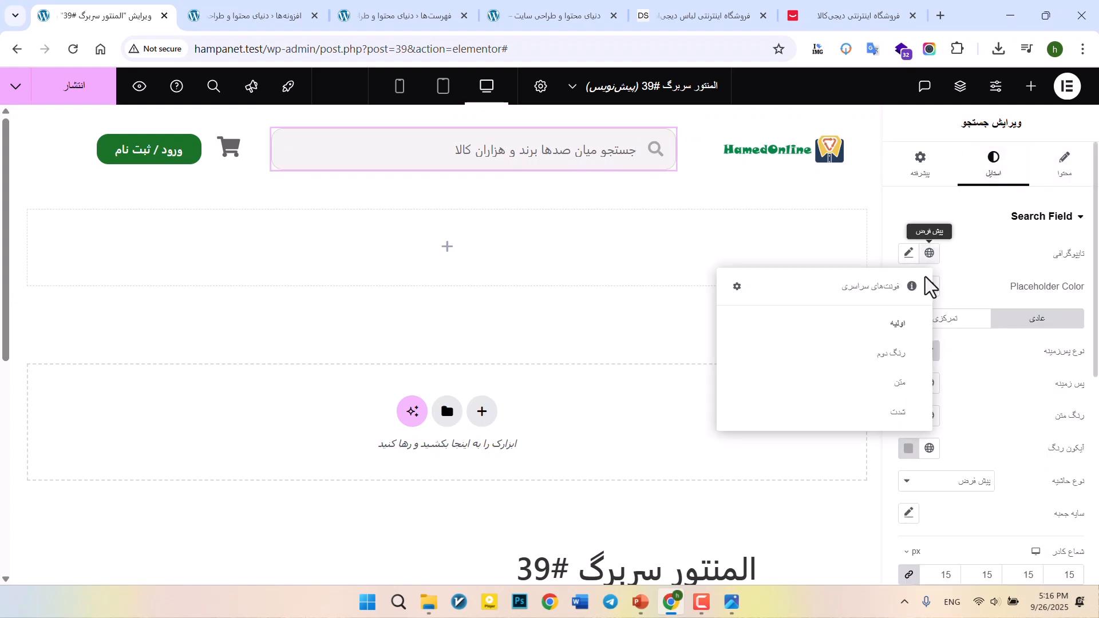
left_click(879, 330)
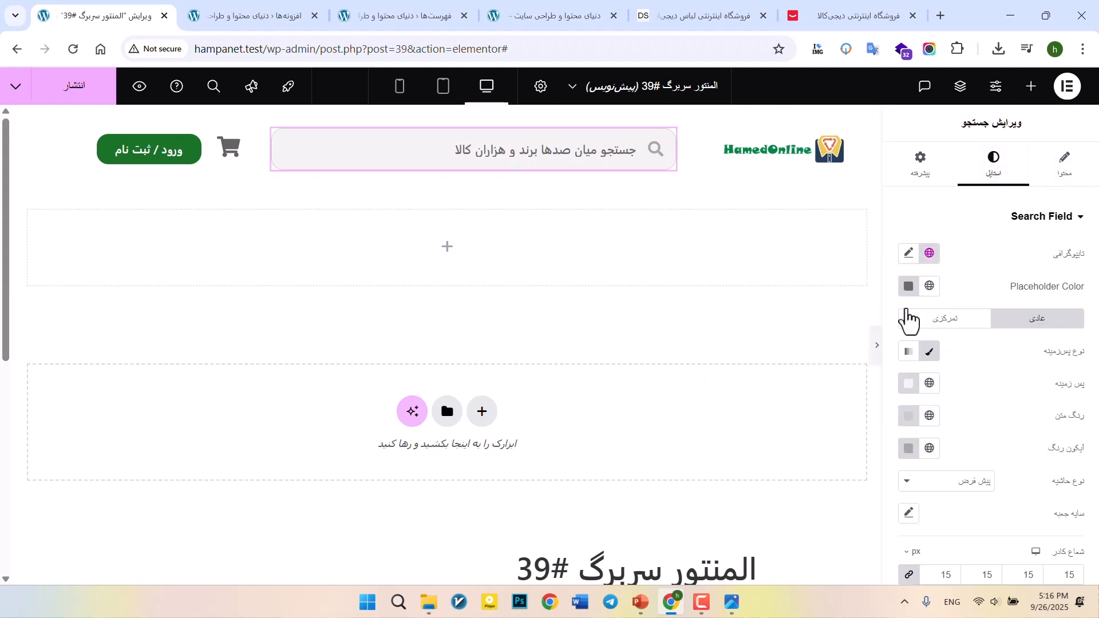
left_click(909, 254)
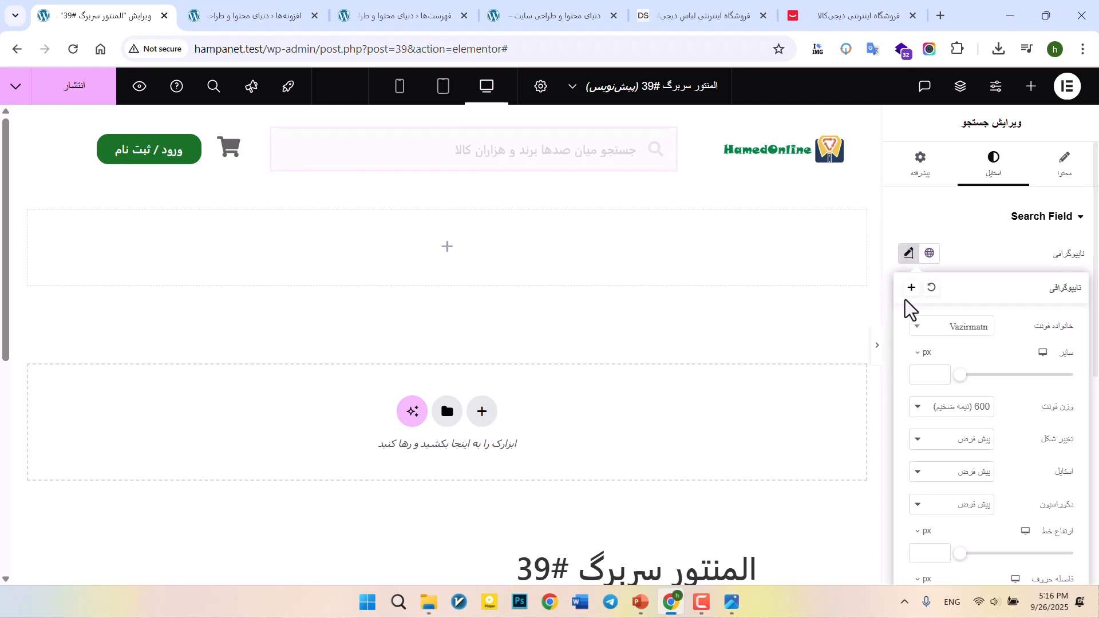
left_click(954, 331)
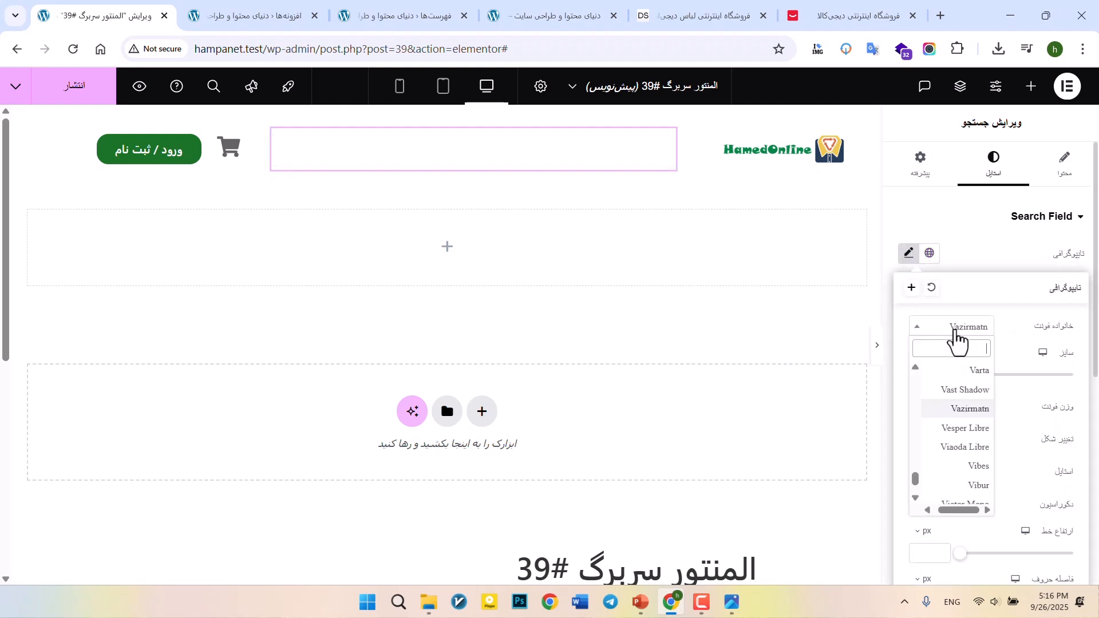
left_click(951, 411)
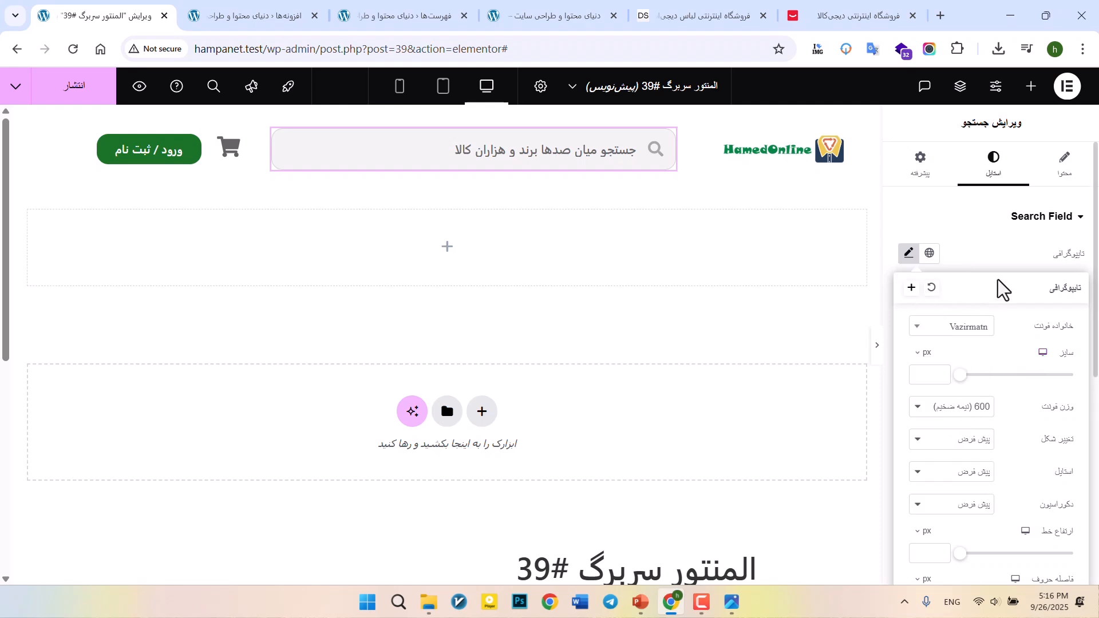
left_click(987, 243)
- Set the login/register button's font family to Vazirmatn
left_click(192, 169)
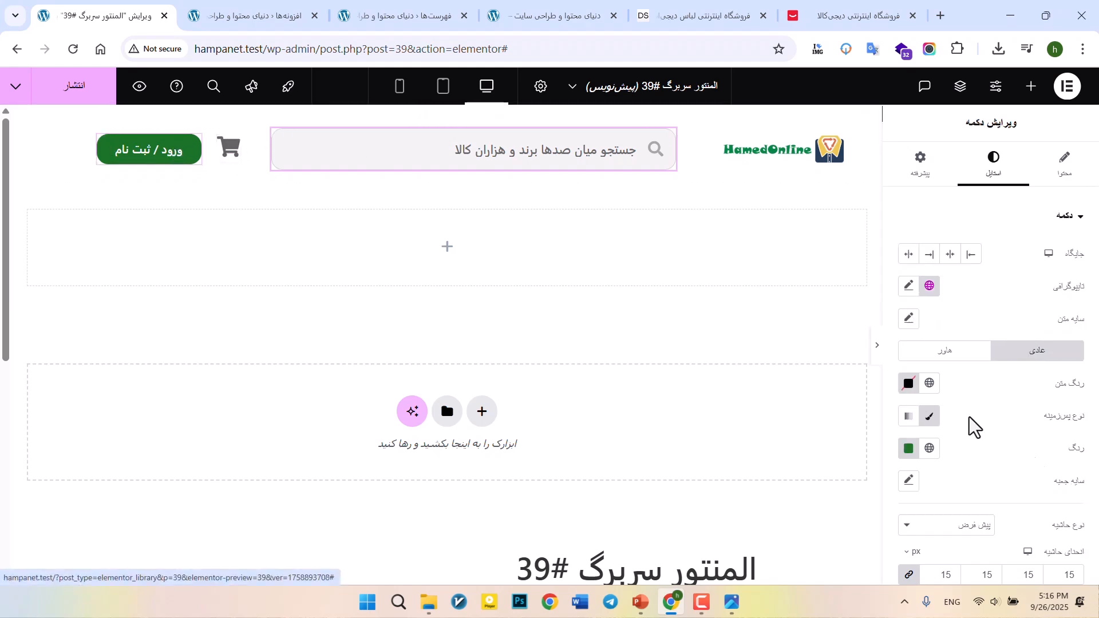
left_click(908, 285)
left_click(972, 370)
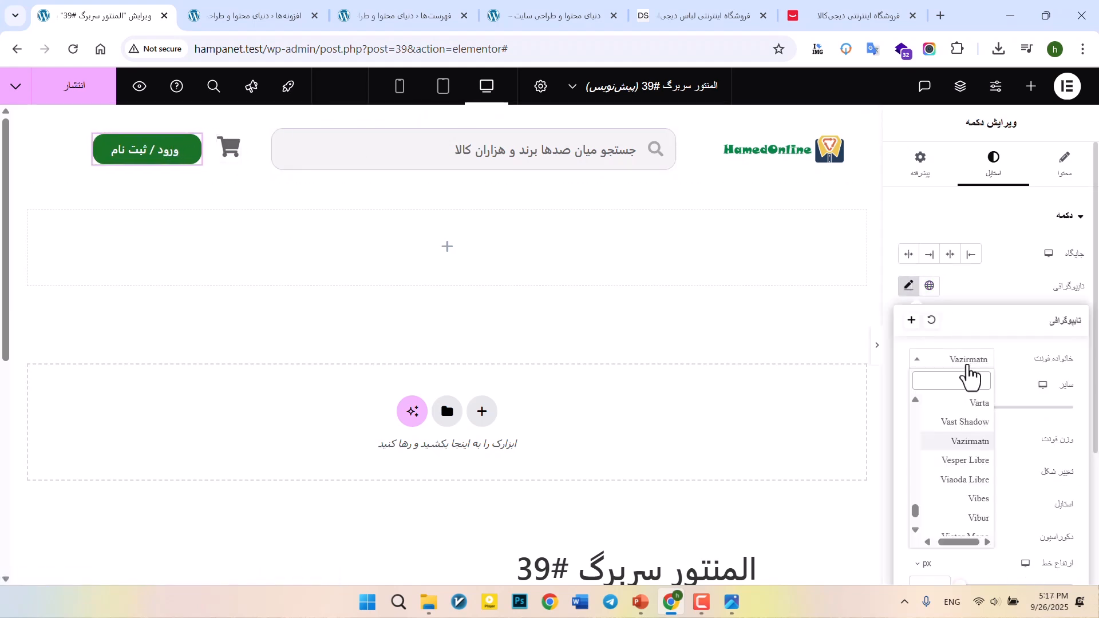
left_click(965, 439)
left_click(999, 297)
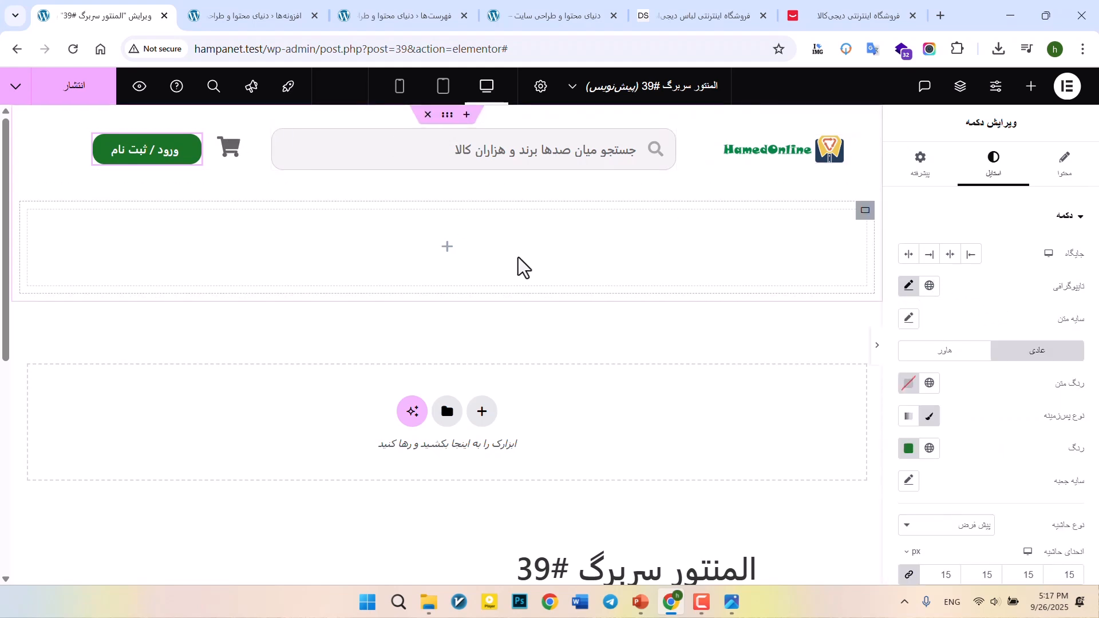
- Search the widget library for "فهرس", "منو" and "برگ", clearing each search
left_click(448, 252)
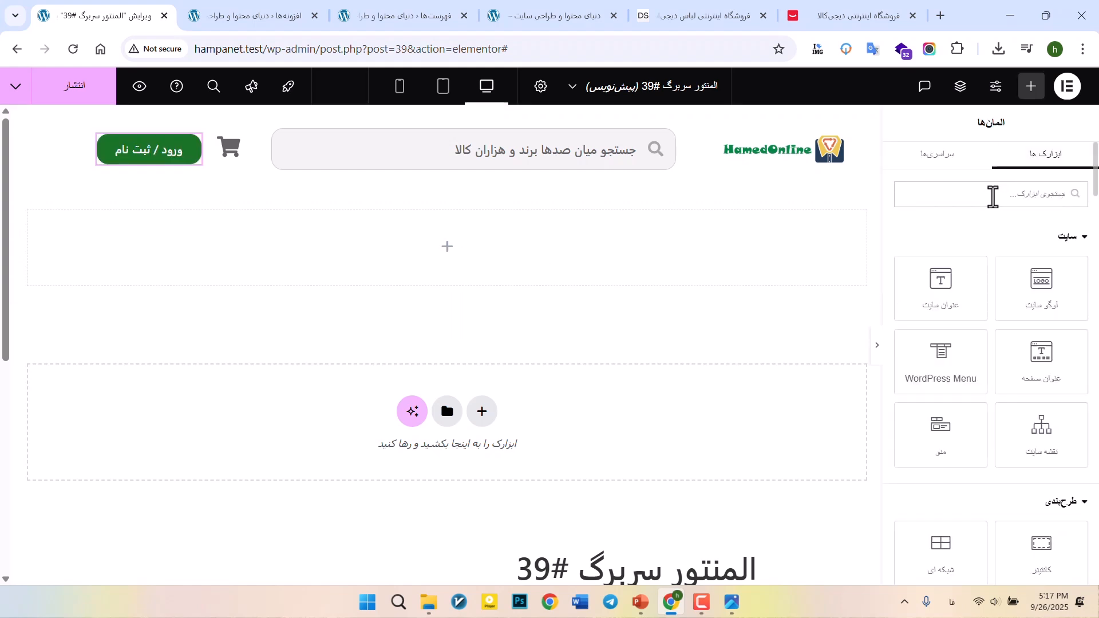
left_click(993, 197)
type("فهرس")
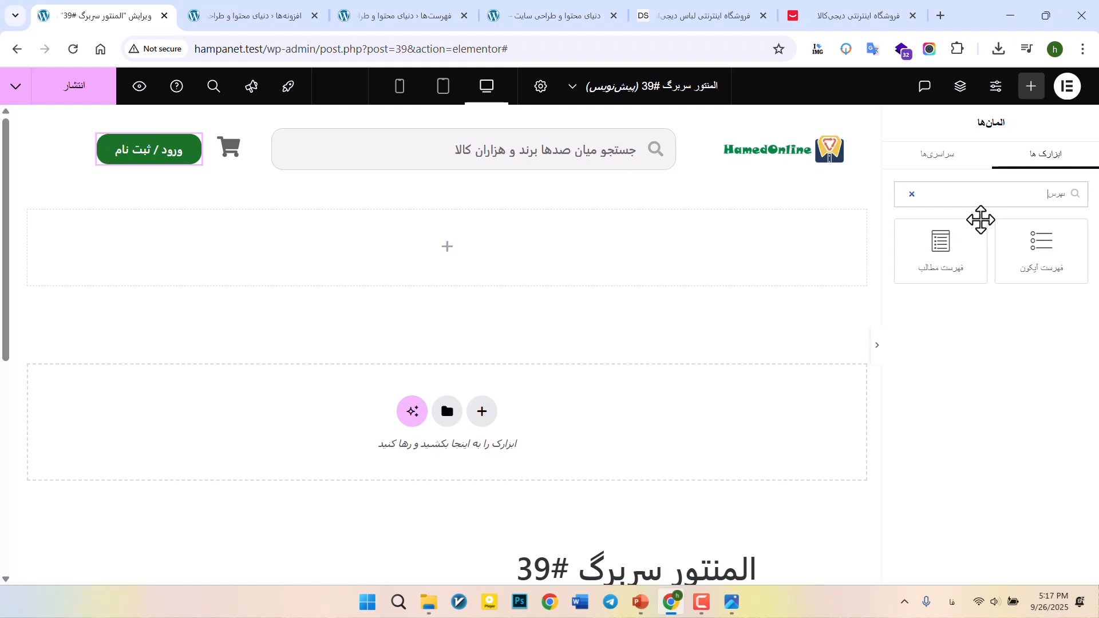
key("BackSpace")
key("BackSpace")
key("BackSpace")
key("BackSpace")
type("منو")
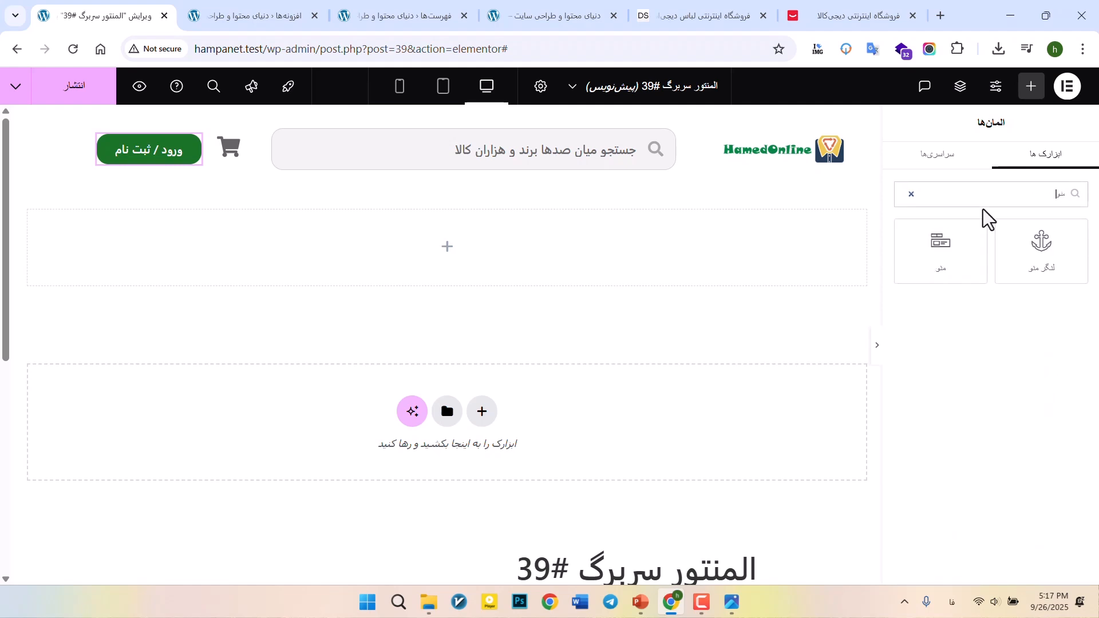
key("BackSpace")
key("BackSpace")
key("BackSpace")
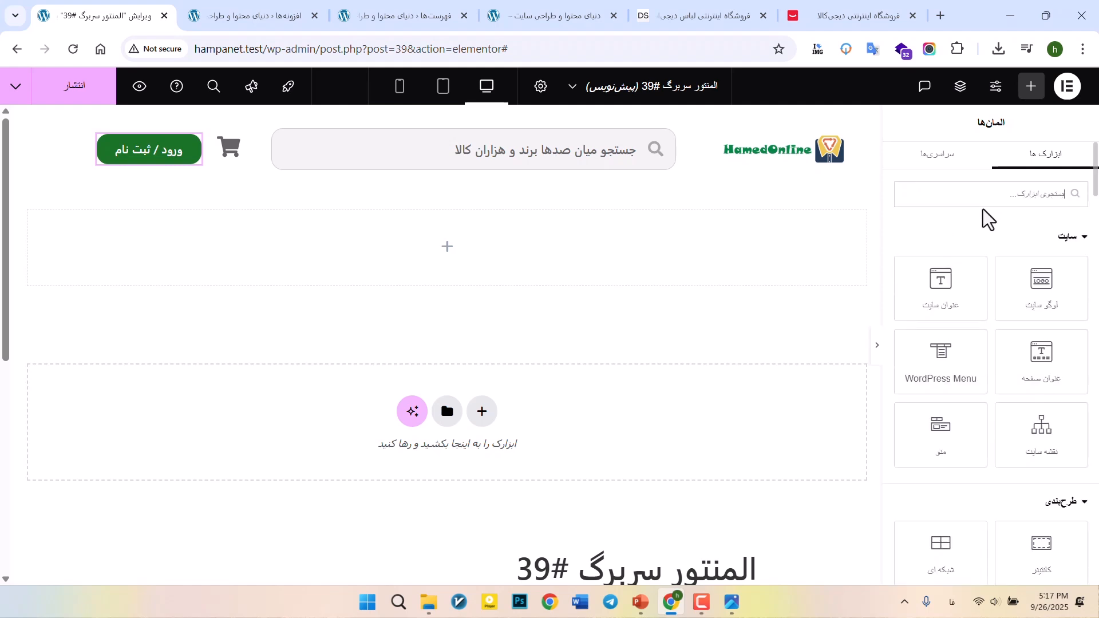
type("برگ")
key("BackSpace")
key("BackSpace")
key("BackSpace")
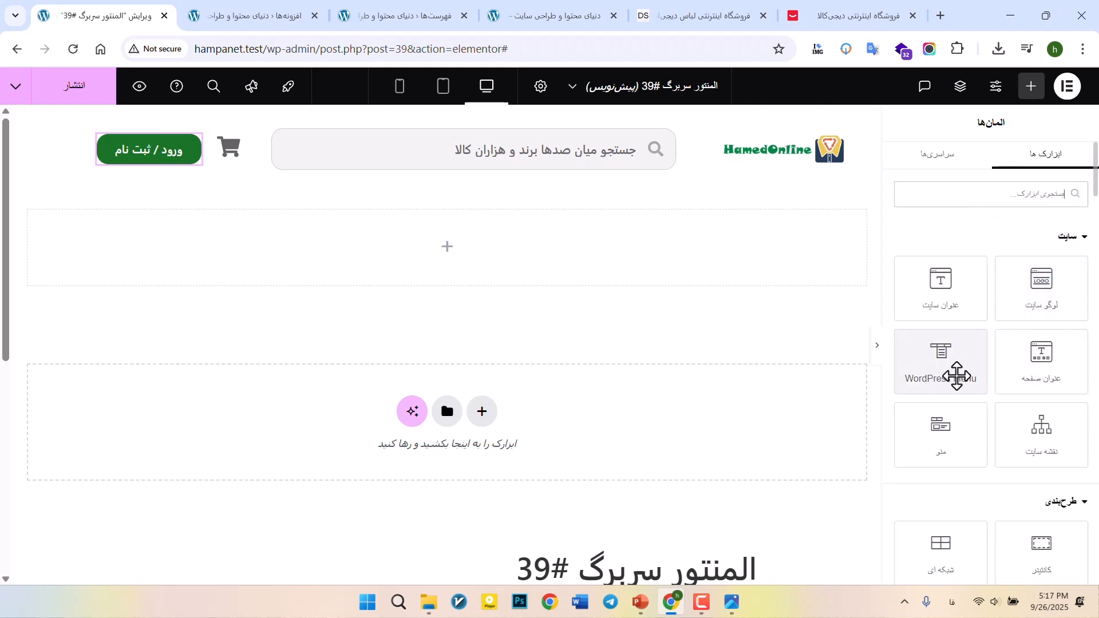
- Add a WordPress Menu widget to the empty second row using the menu فهرست اصلی, checking its items on the WordPress menus page
left_click_drag(948, 365, 544, 269)
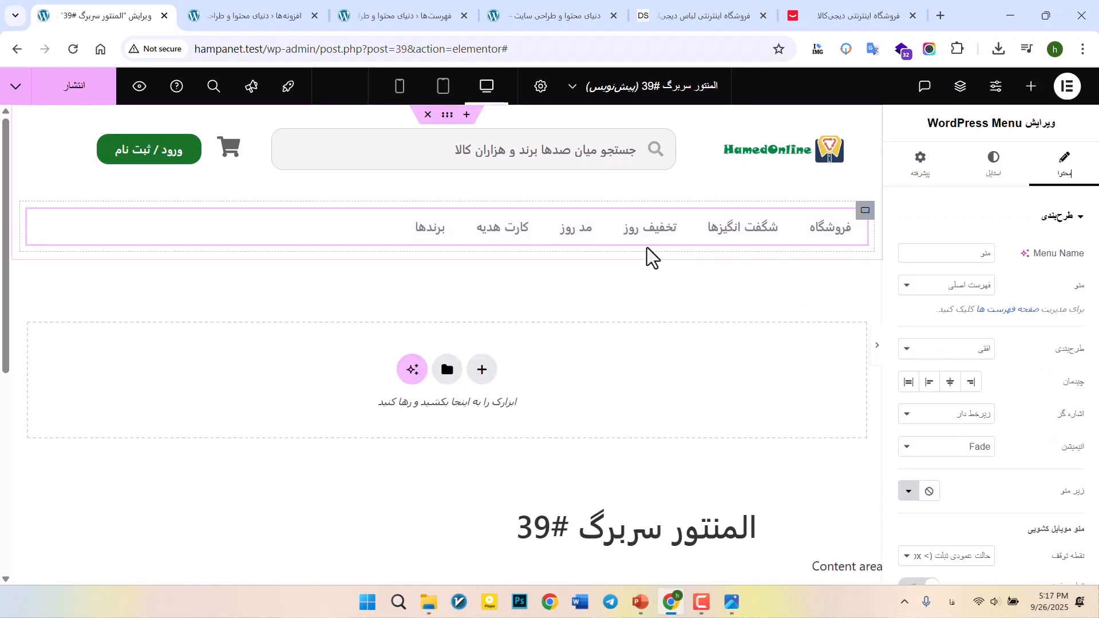
left_click(973, 289)
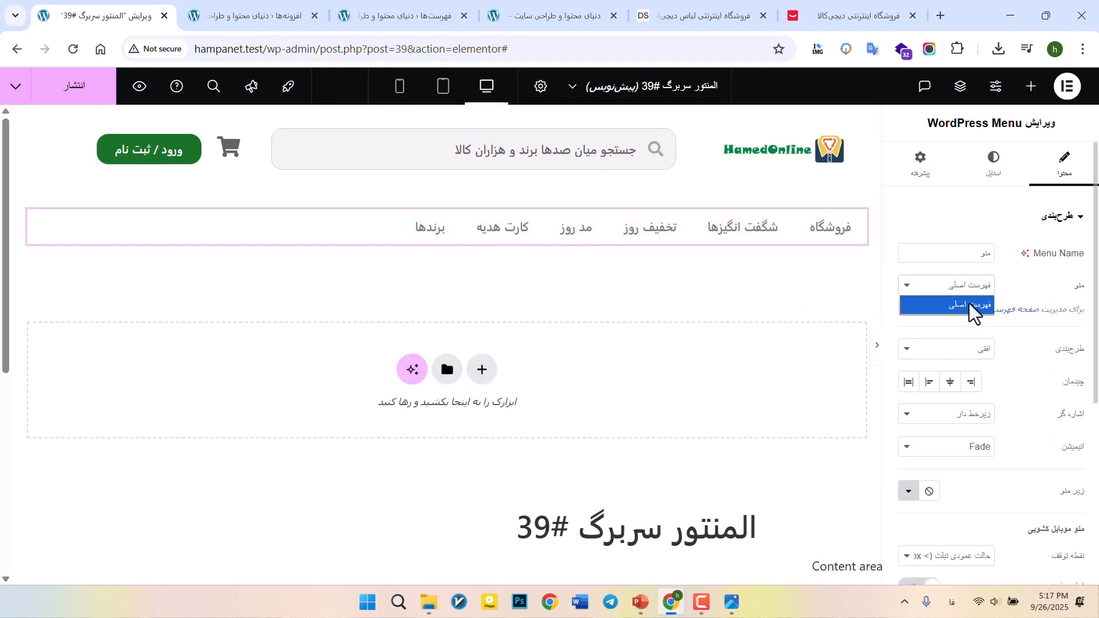
left_click(426, 9)
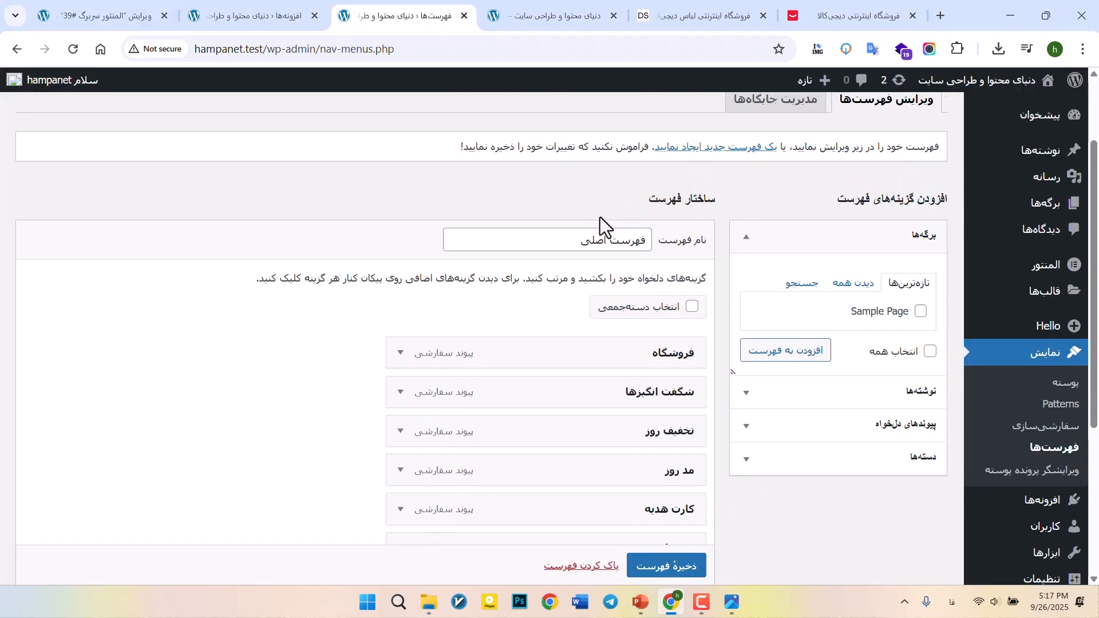
left_click_drag(587, 240, 652, 246)
scroll(651, 337, "down", 4)
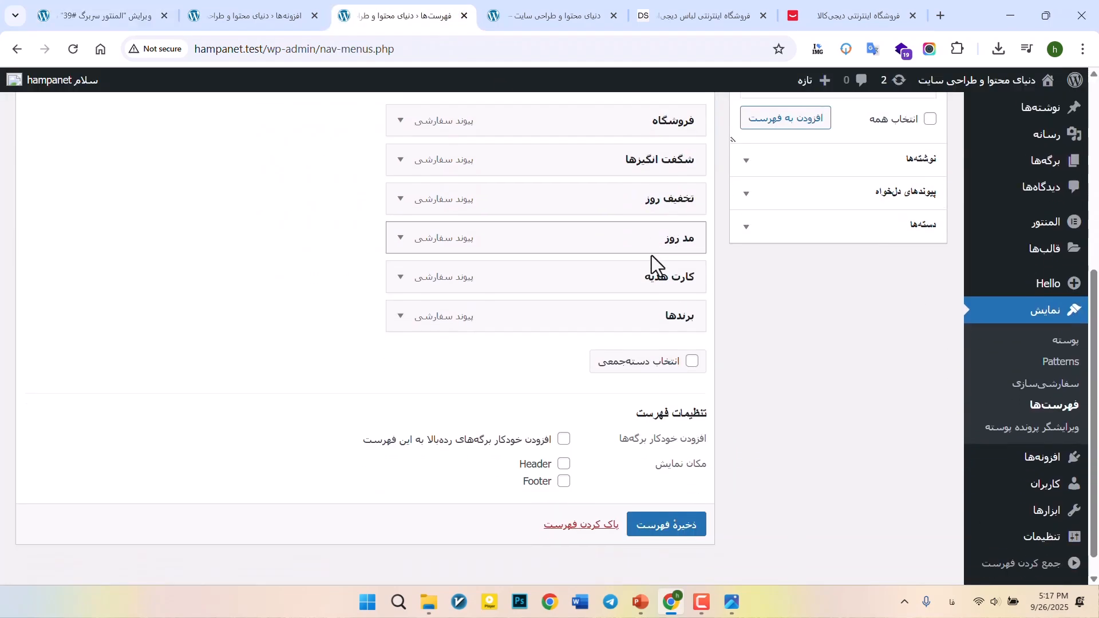
left_click(85, 7)
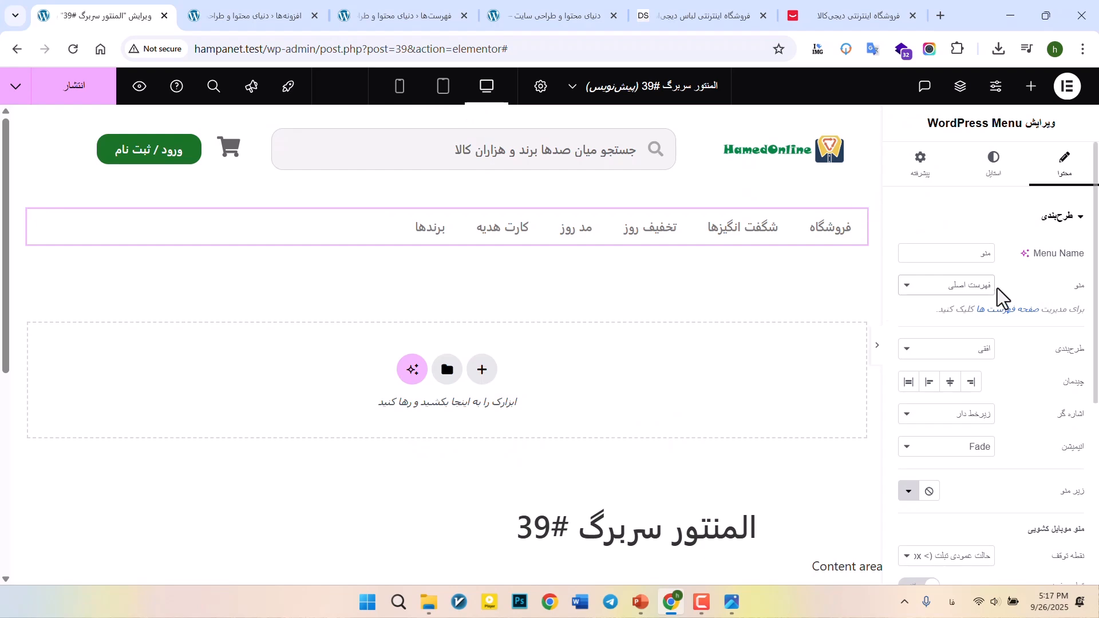
left_click(974, 288)
left_click(966, 299)
- Try the vertical layout for the menu and switch it back to horizontal (افقی)
left_click(938, 350)
left_click(947, 385)
left_click(946, 350)
left_click(945, 371)
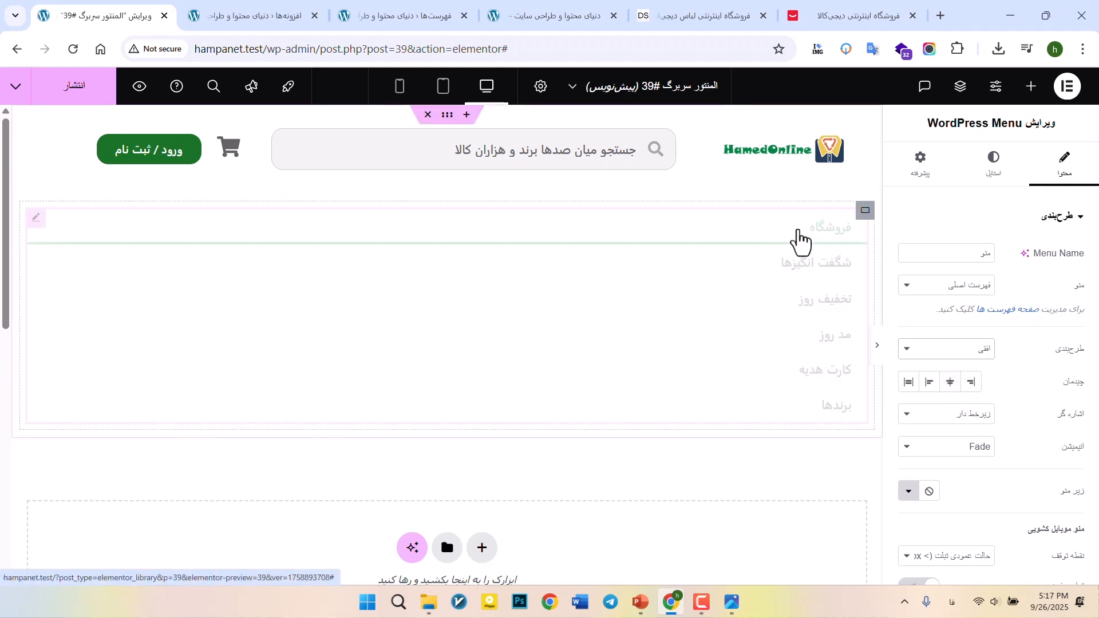
- Try the different alignments for the navigation menu and set it to centre
left_click(950, 384)
left_click(931, 385)
left_click(979, 384)
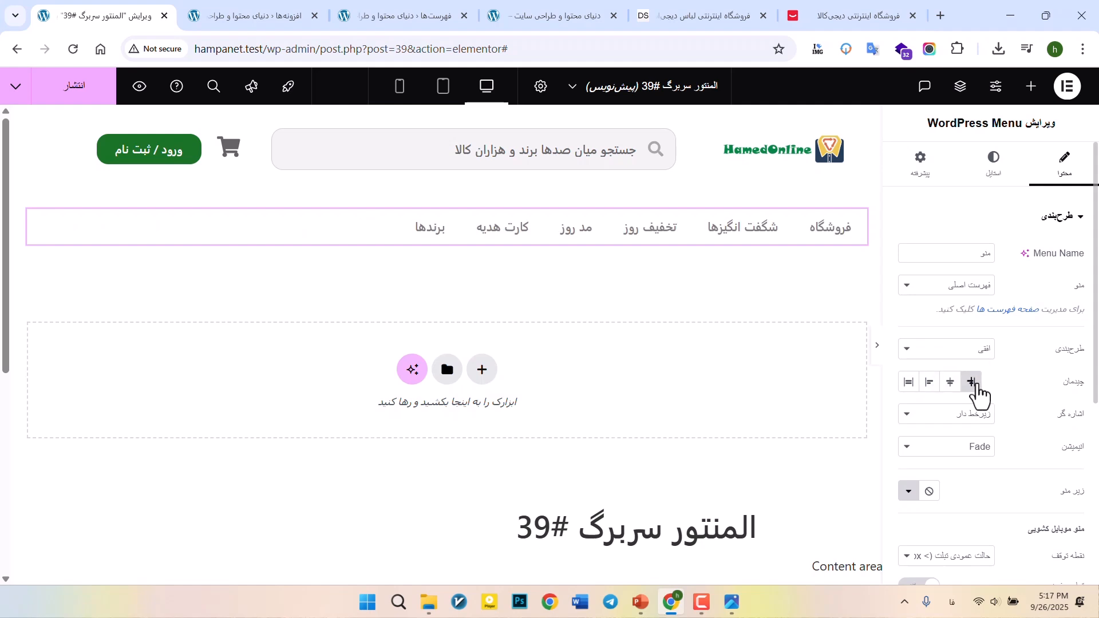
left_click(950, 384)
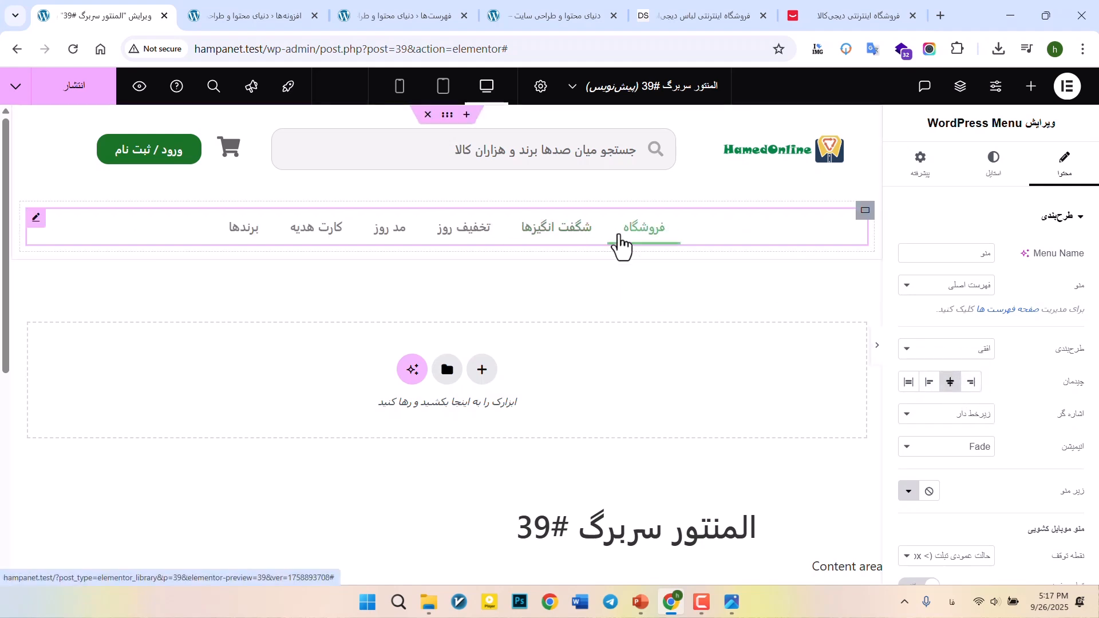
- Apply the global text (متن) typography to the main menu after trying the secondary (رنگ دوم) one
left_click(1002, 178)
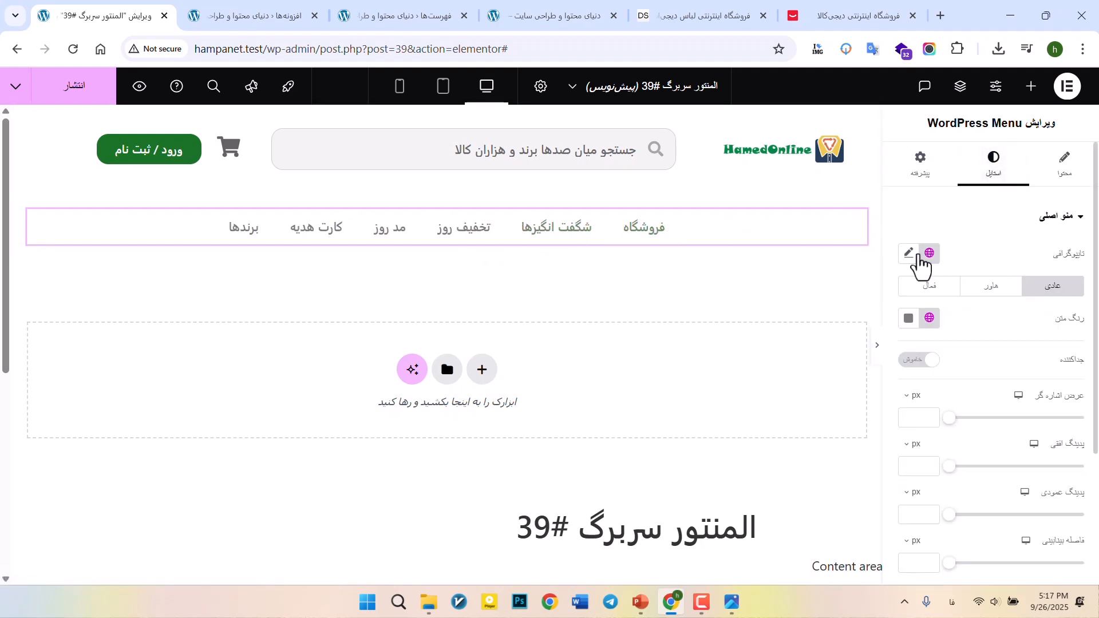
left_click(928, 254)
left_click(894, 350)
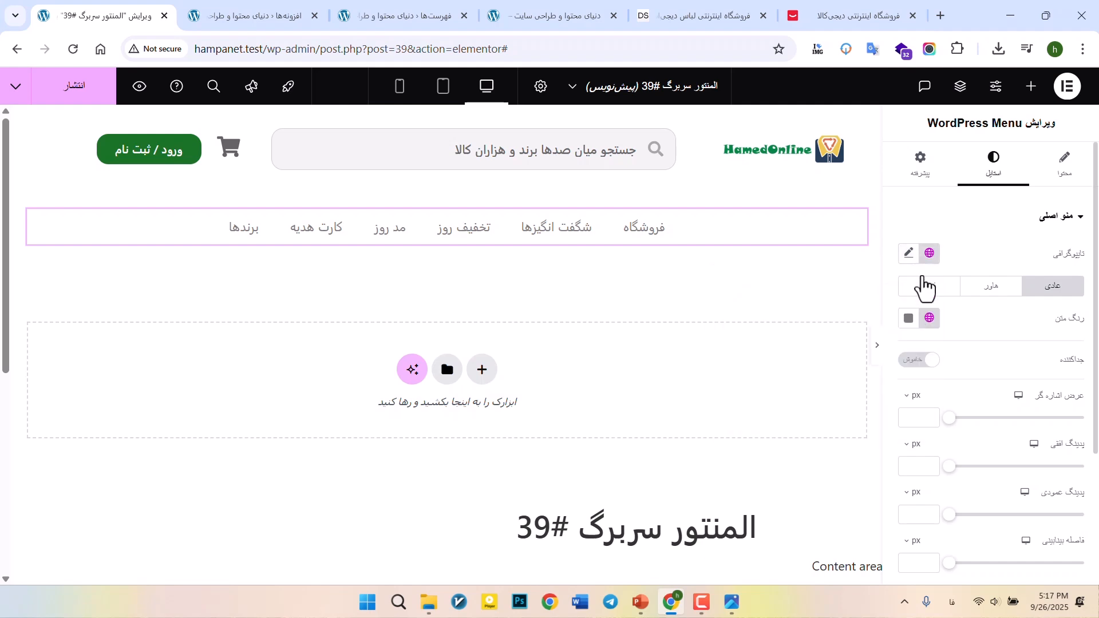
left_click(928, 254)
left_click(927, 385)
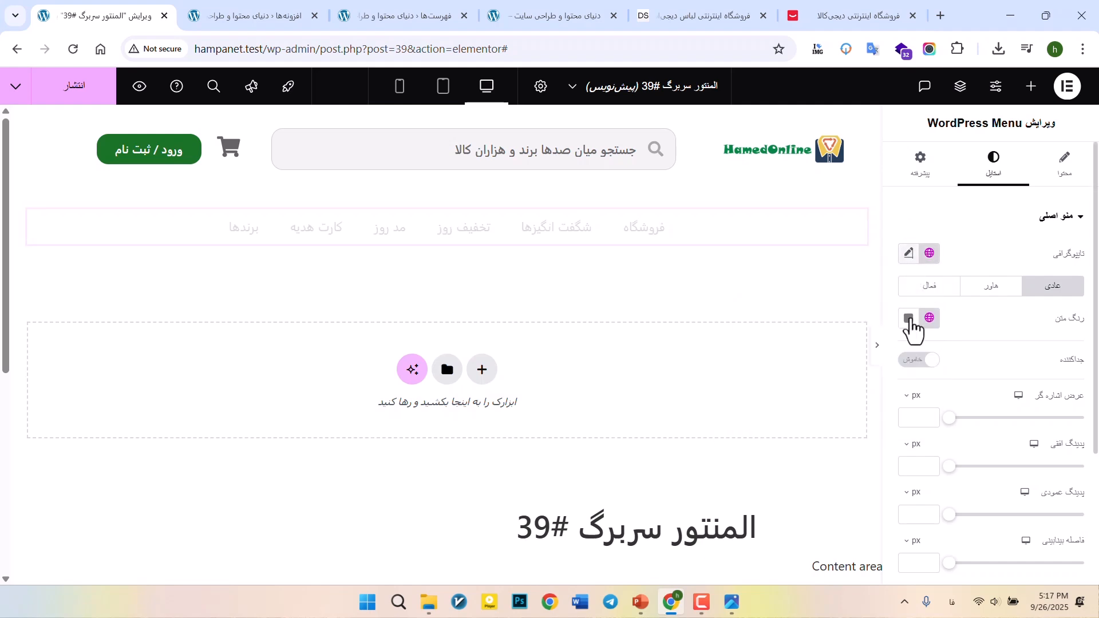
- Set the main menu's font weight to 600 (نیمه ضخیم) in its typography settings
left_click(909, 254)
left_click(950, 327)
left_click(958, 407)
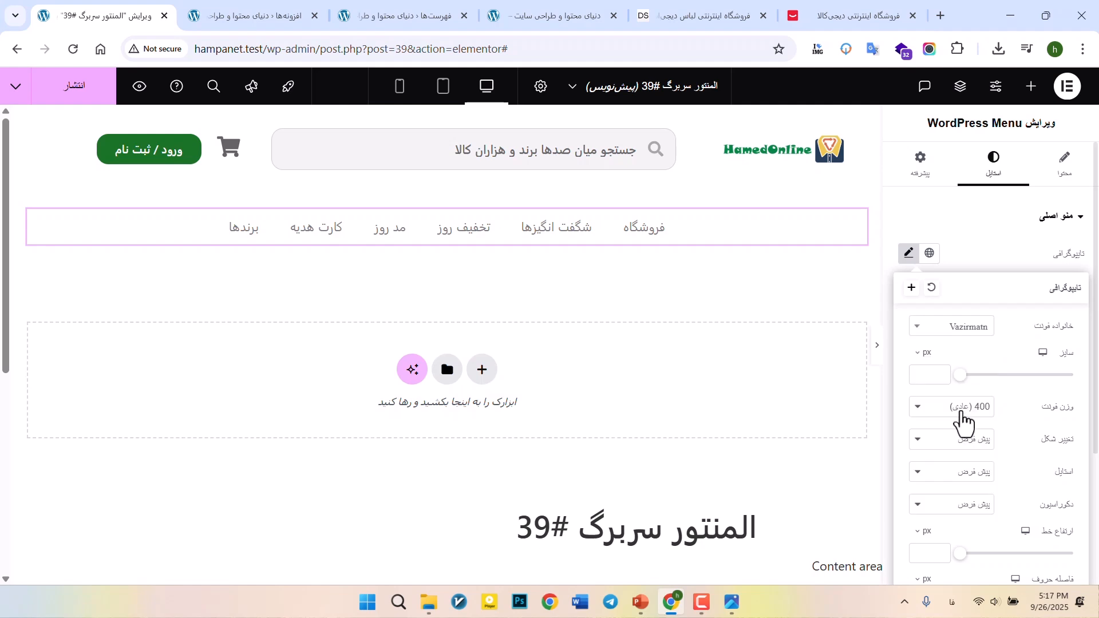
left_click(959, 407)
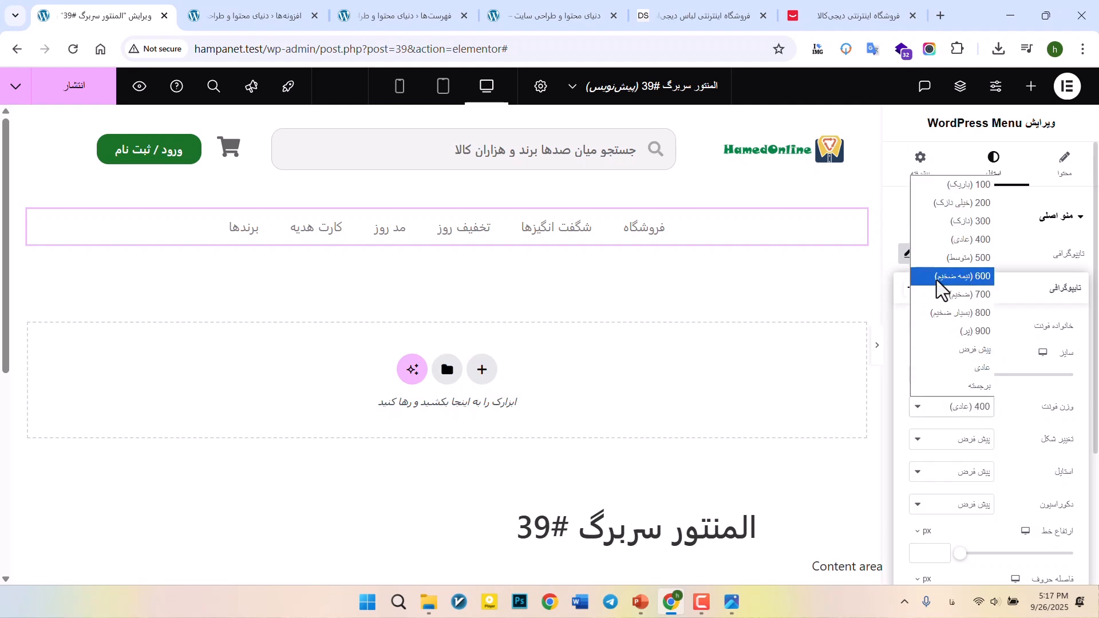
left_click(951, 277)
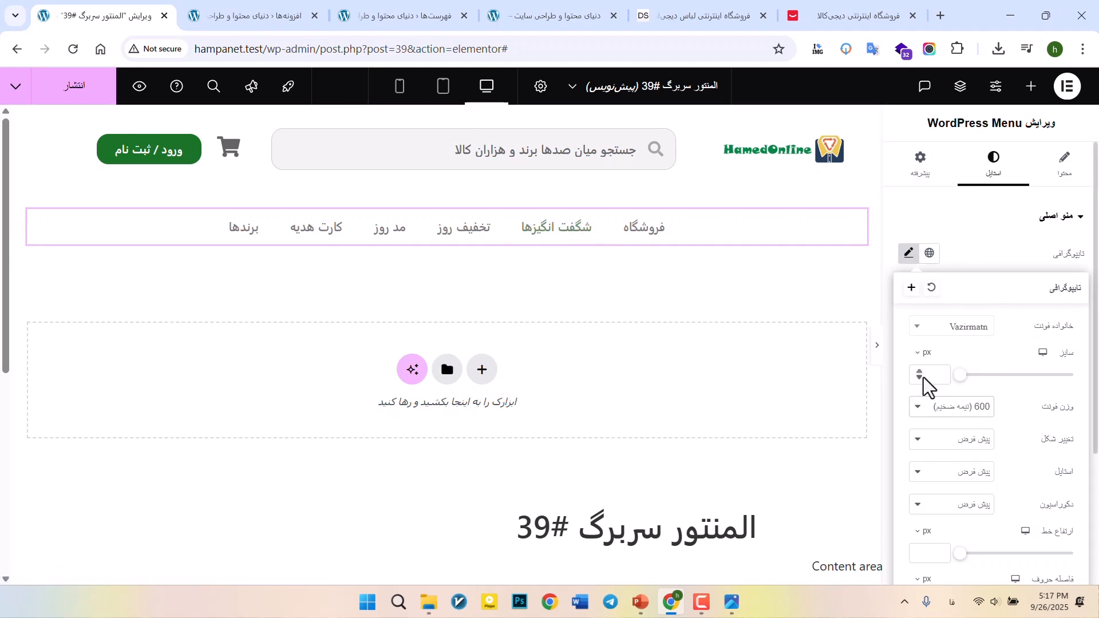
- Set the menu's hover text colour to dark green (#0C4A15)
left_click(981, 233)
left_click(1000, 219)
scroll(1008, 267, "down", 1)
left_click(992, 211)
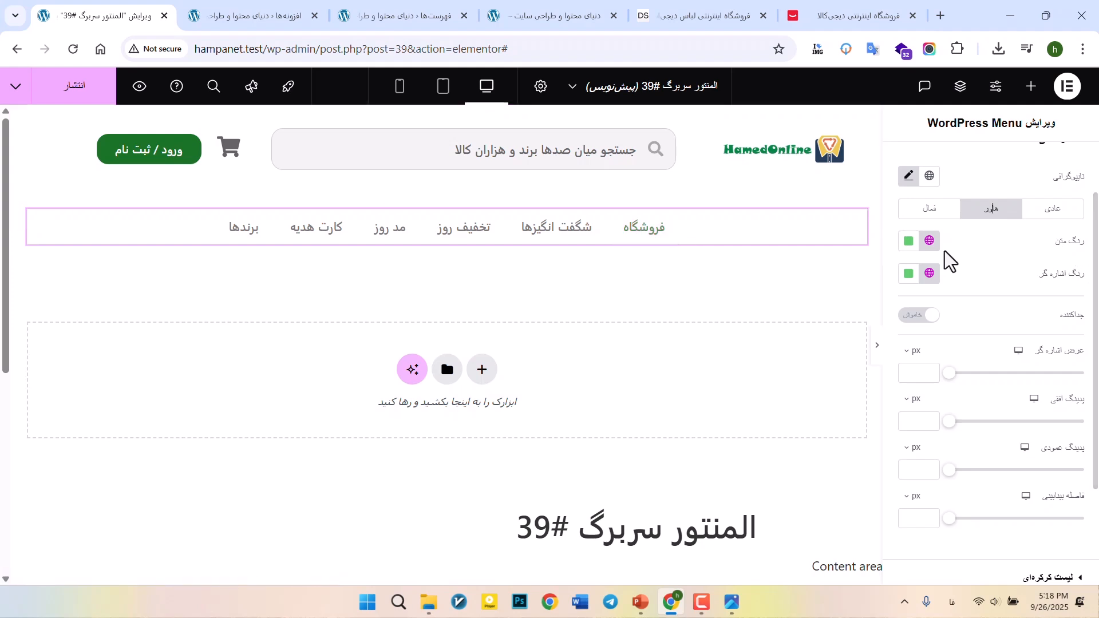
left_click(908, 240)
left_click_drag(912, 331, 972, 375)
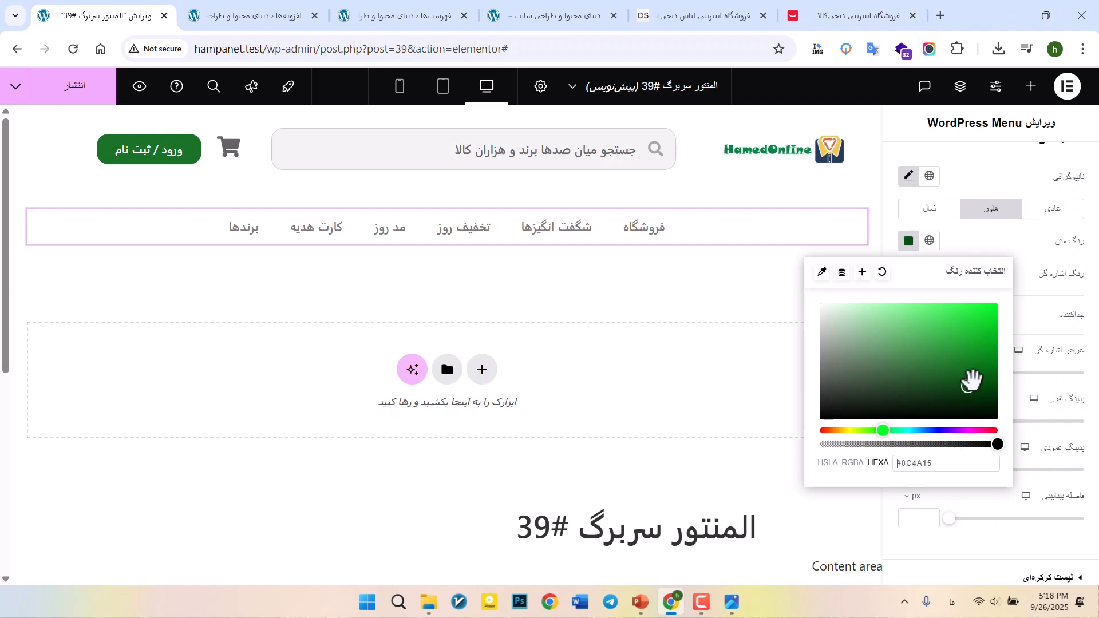
left_click(1033, 312)
- Set the menu's hover pointer colour (رنگ اشاره گر) to a similar dark green
left_click(909, 273)
left_click_drag(959, 402, 963, 411)
left_click(976, 289)
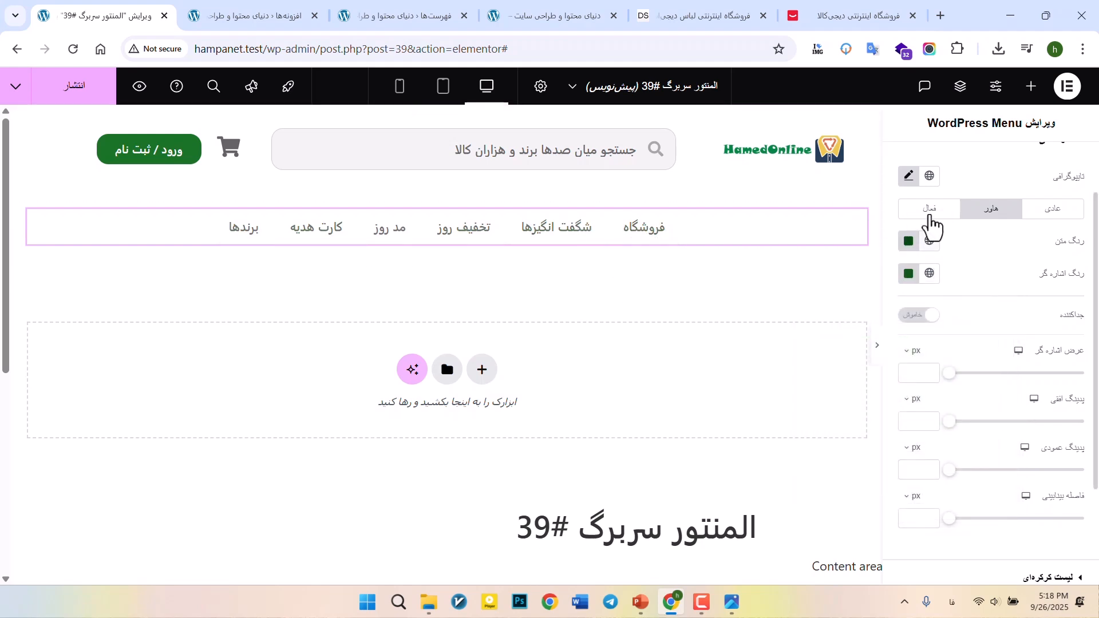
scroll(963, 336, "up", 2)
scroll(963, 341, "down", 4)
scroll(964, 342, "up", 4)
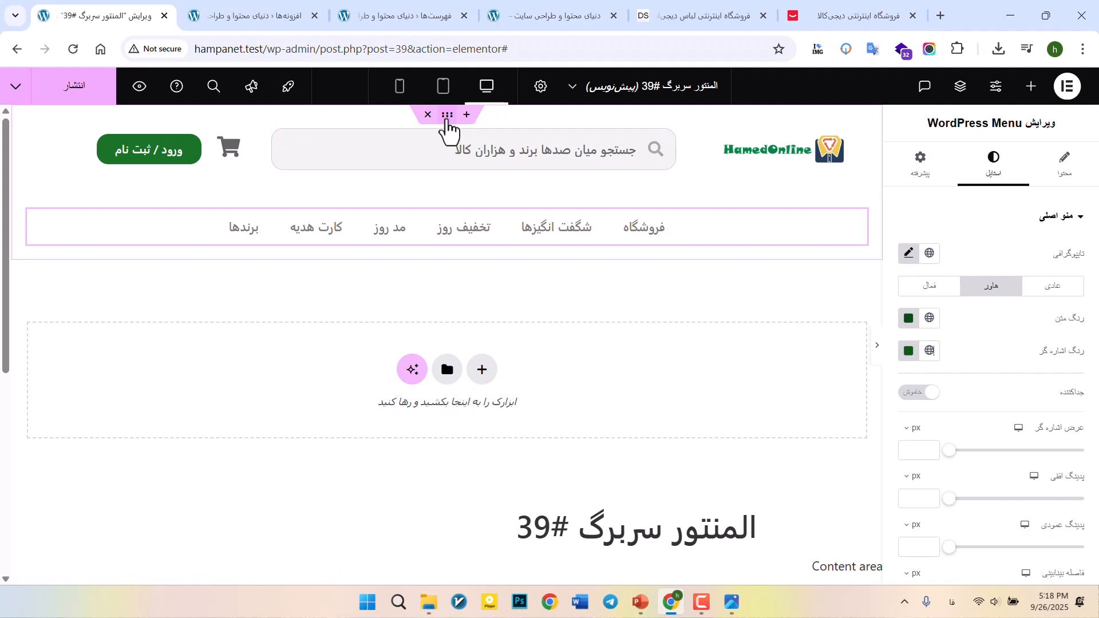
- Give the header's outer container a box shadow in semi-transparent grey, rgba(179, 179, 179, 0.5)
left_click(447, 116)
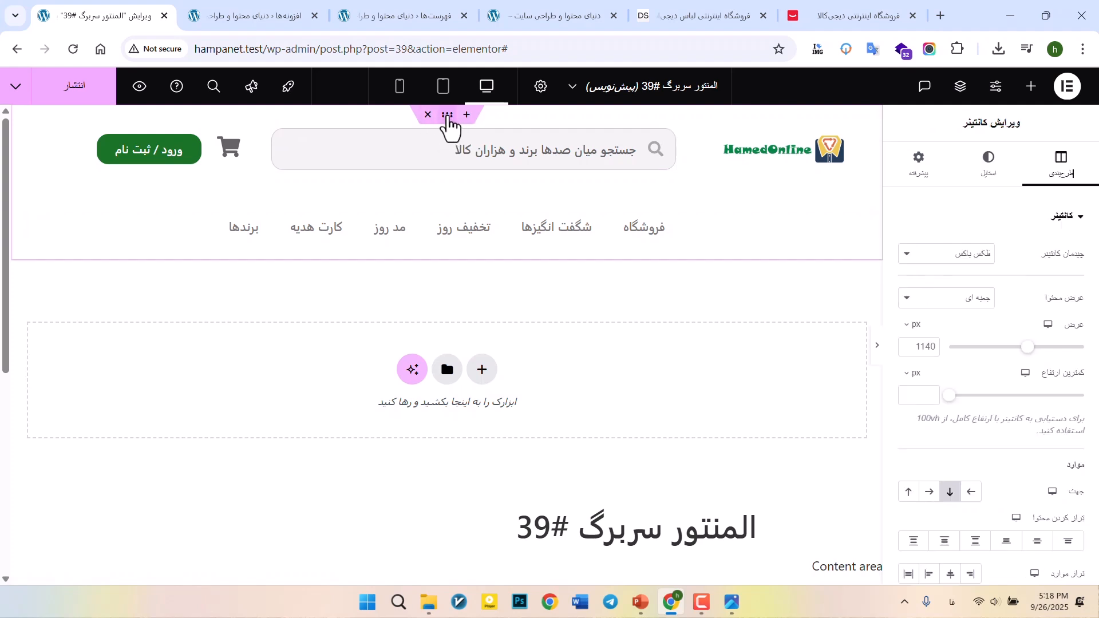
left_click(988, 169)
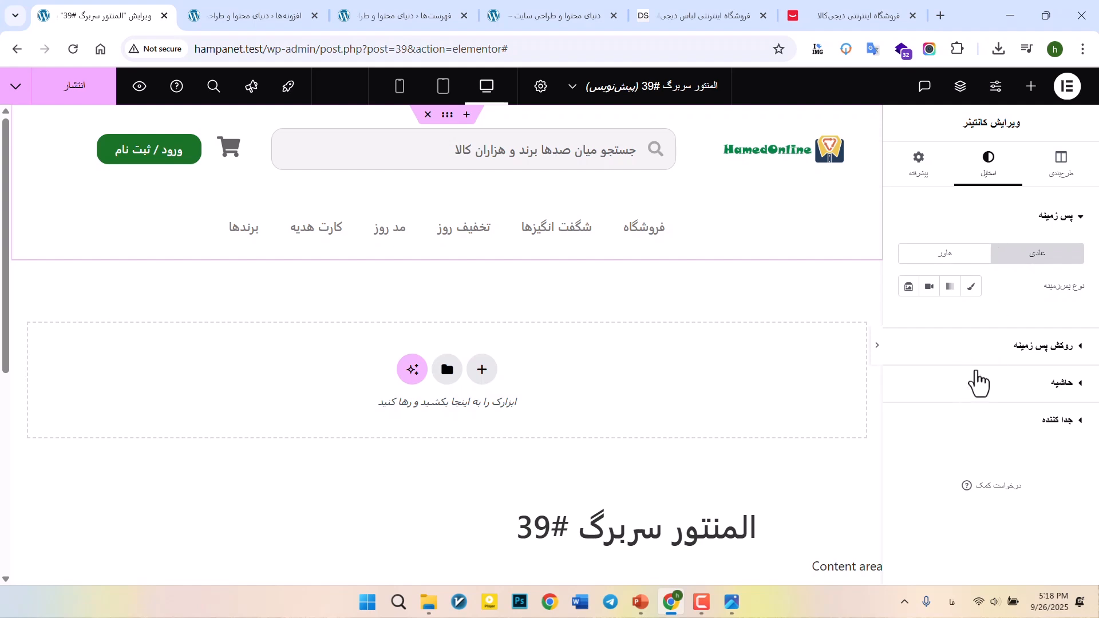
left_click(984, 394)
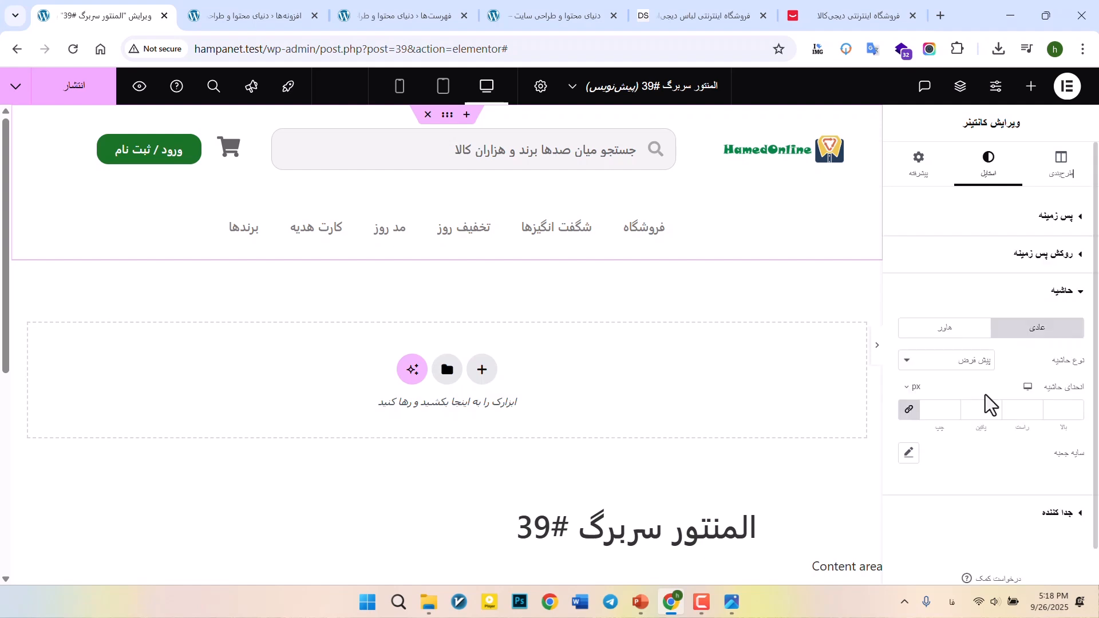
left_click(910, 414)
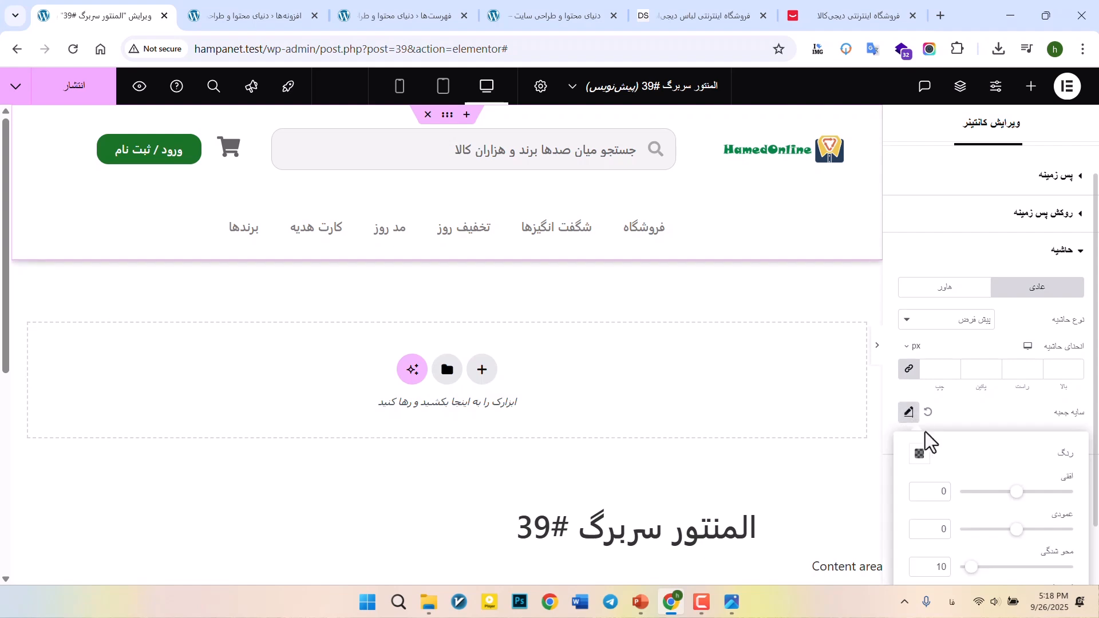
scroll(933, 458, "down", 1)
left_click(921, 383)
mouse_move(846, 276)
left_mouse_down()
mouse_move(830, 219)
mouse_move(814, 245)
left_mouse_up()
left_click(789, 277)
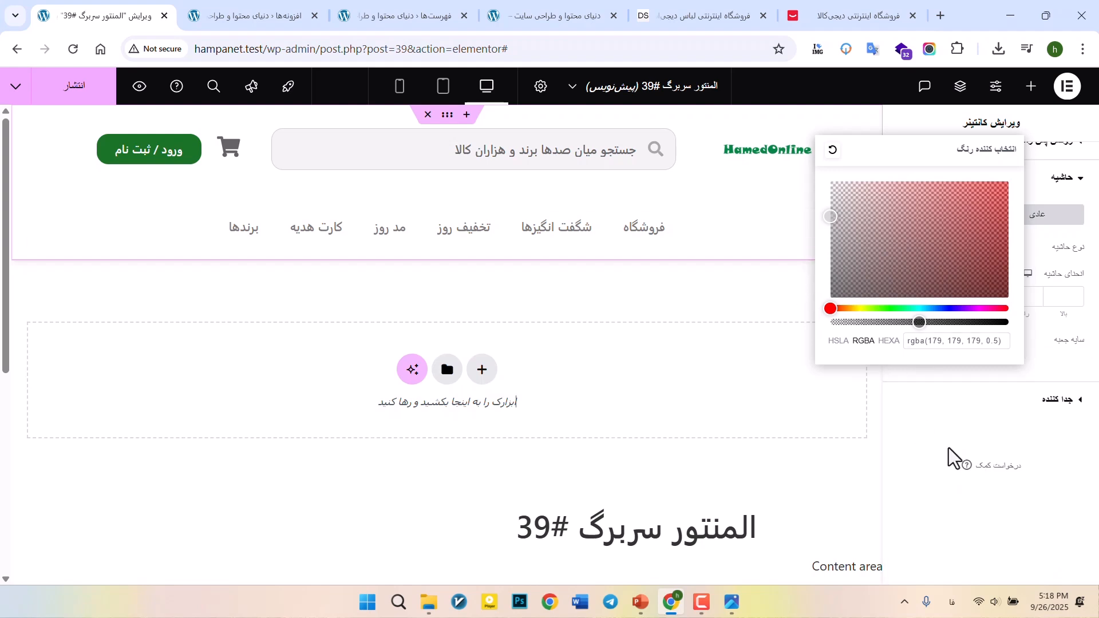
left_click(1063, 390)
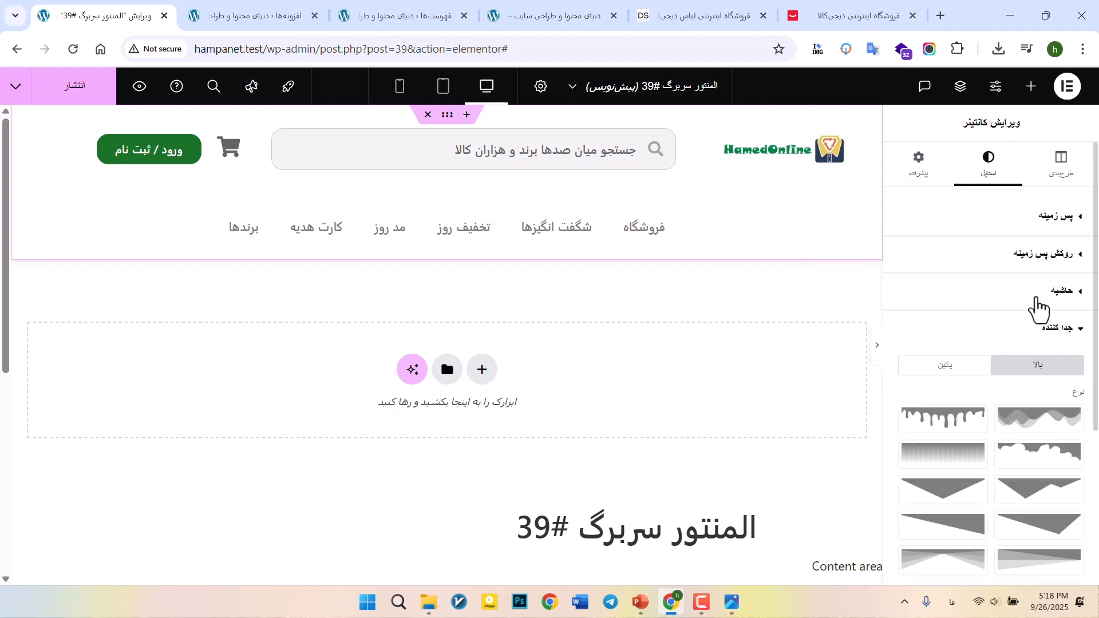
- Set the container's box shadow to a blur of 15 and a spread of 4
left_click(1037, 298)
left_click(913, 414)
scroll(971, 453, "down", 2)
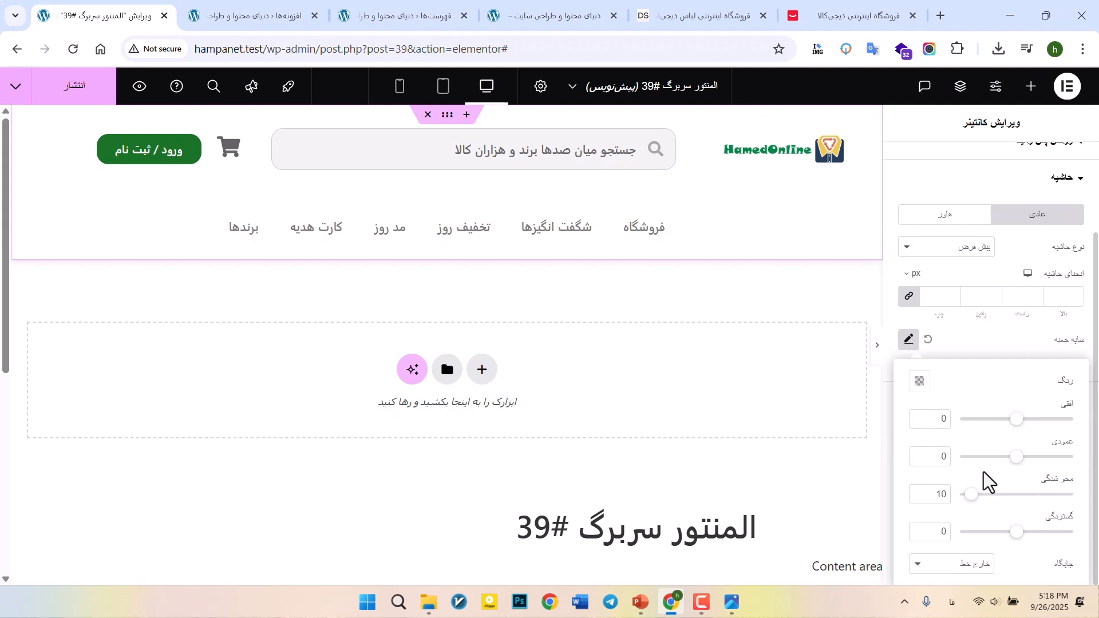
left_click_drag(975, 506, 980, 507)
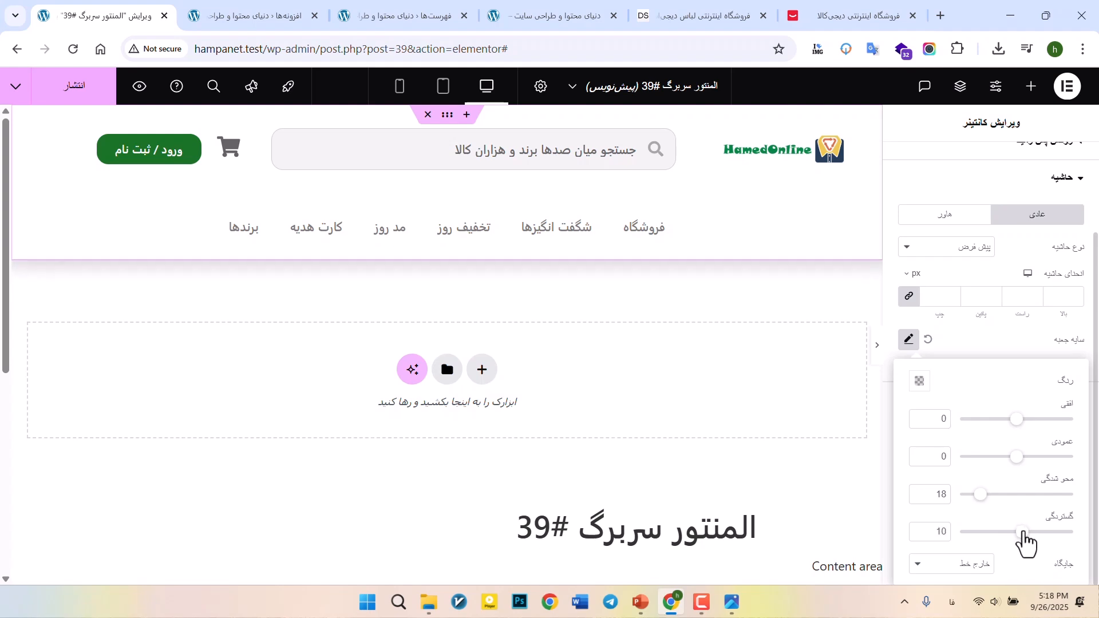
left_click_drag(1025, 532, 1015, 532)
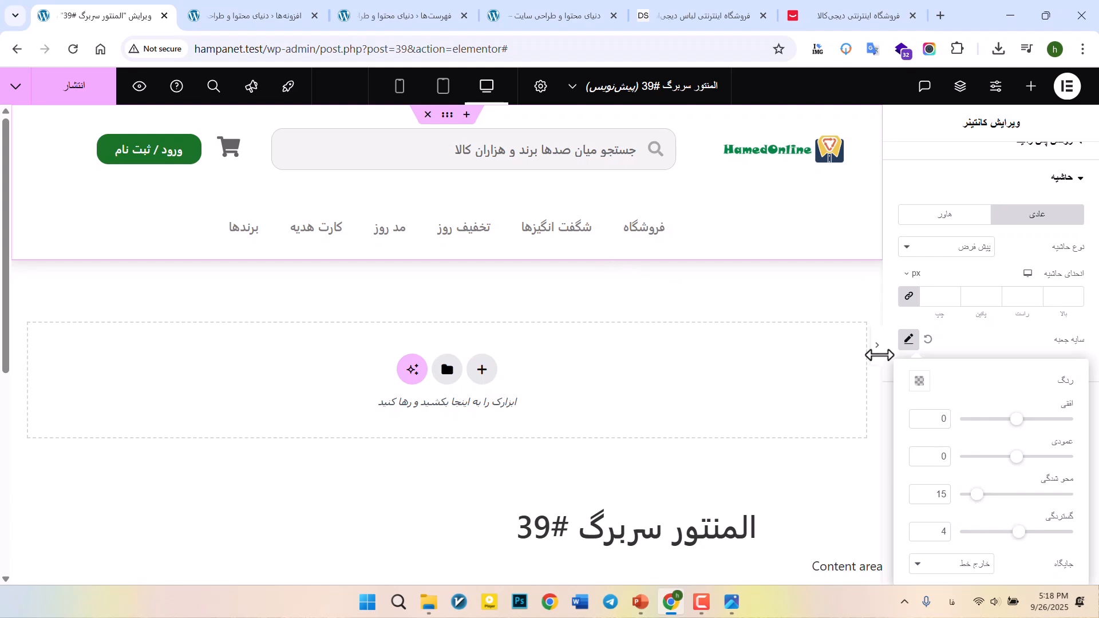
- Preview the header without the editing panel and compare it with the live hampanet.test home page
left_click(877, 345)
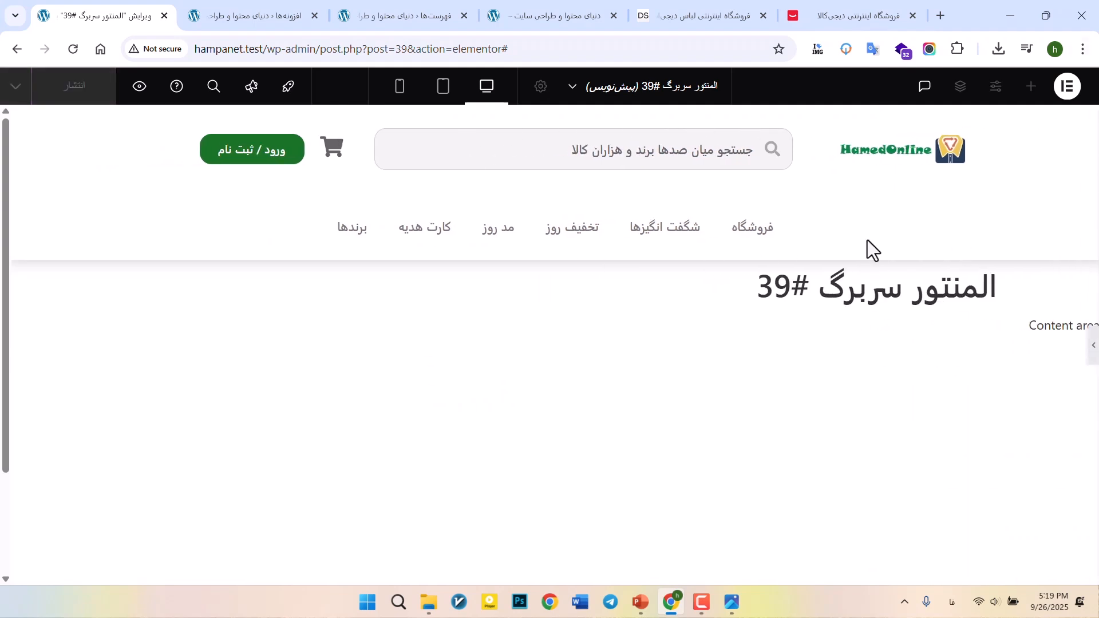
left_click(535, 12)
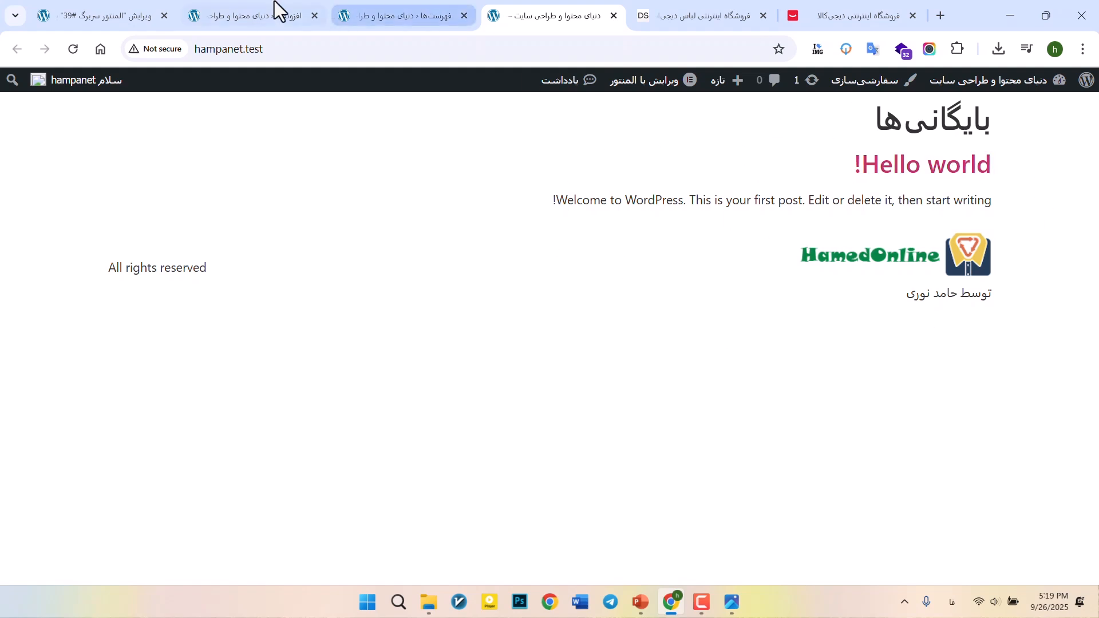
left_click(144, 13)
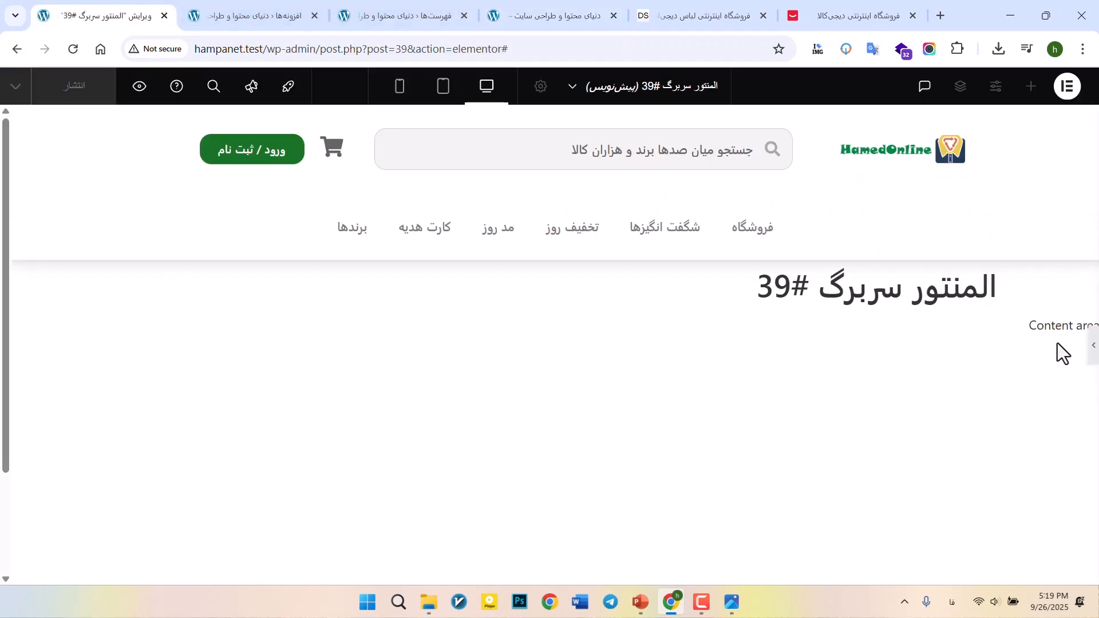
left_click(1093, 349)
- Start publishing the header and add a display condition that includes the Entire site
left_click(84, 95)
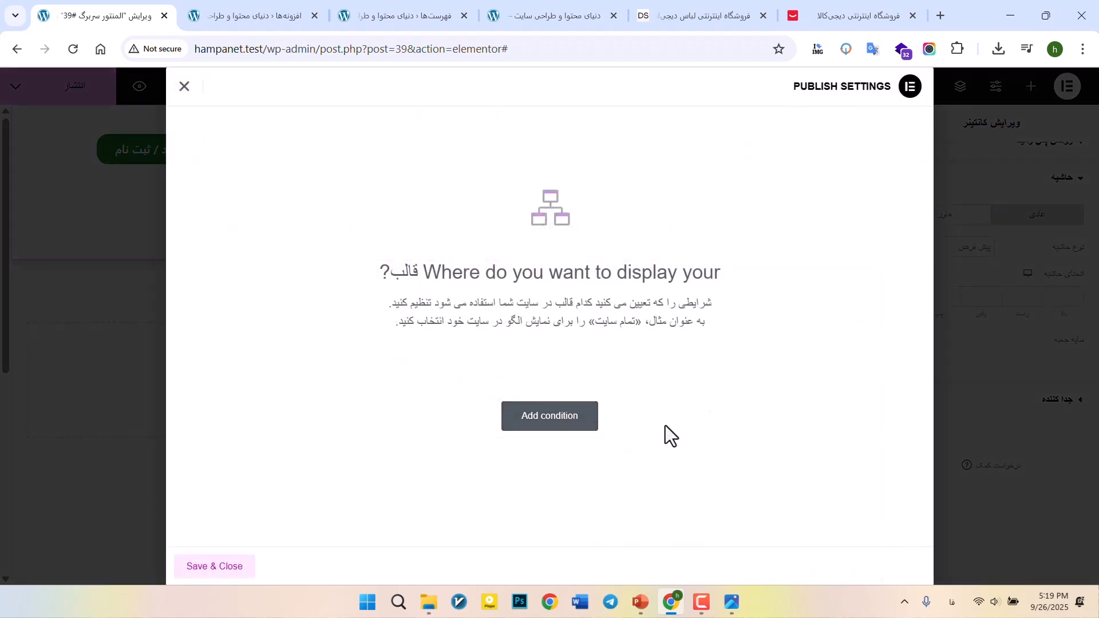
left_click(561, 434)
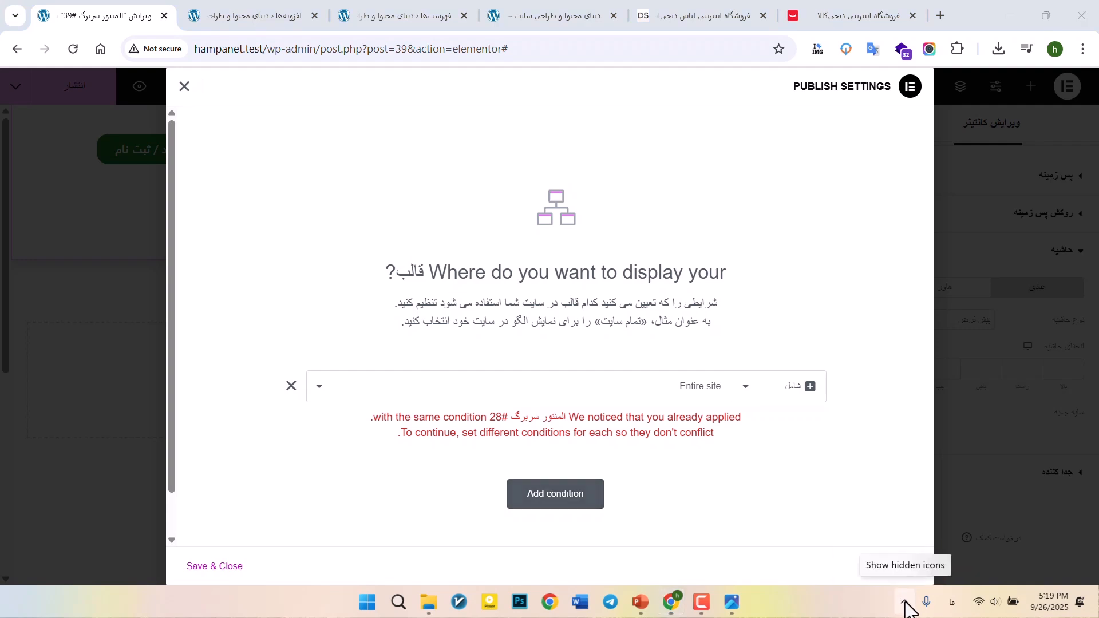
left_click(906, 608)
left_click(687, 387)
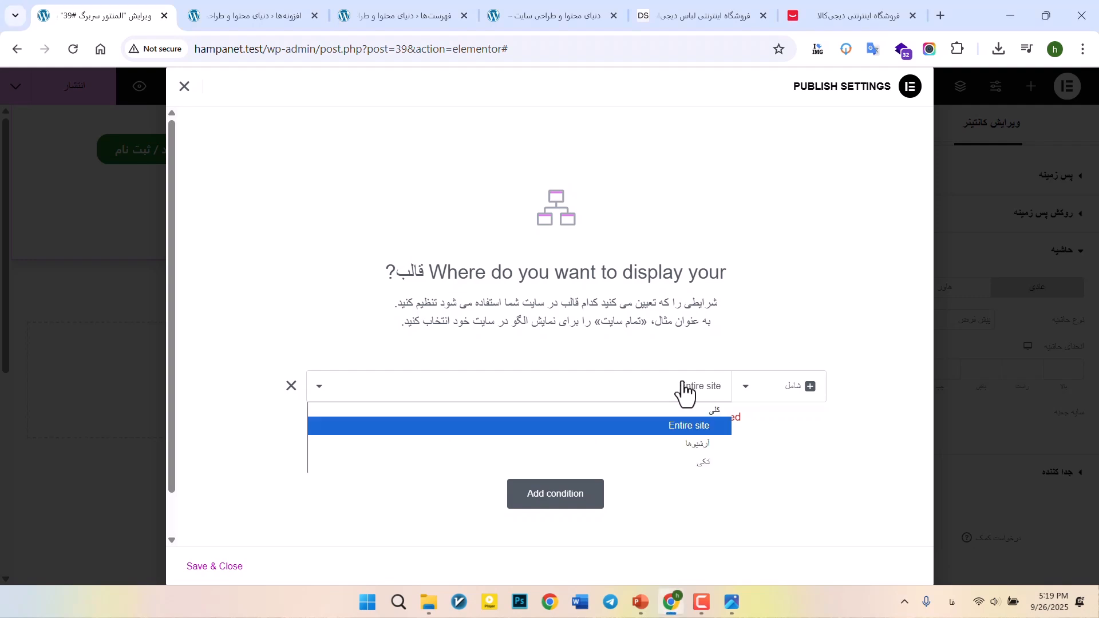
left_click(681, 427)
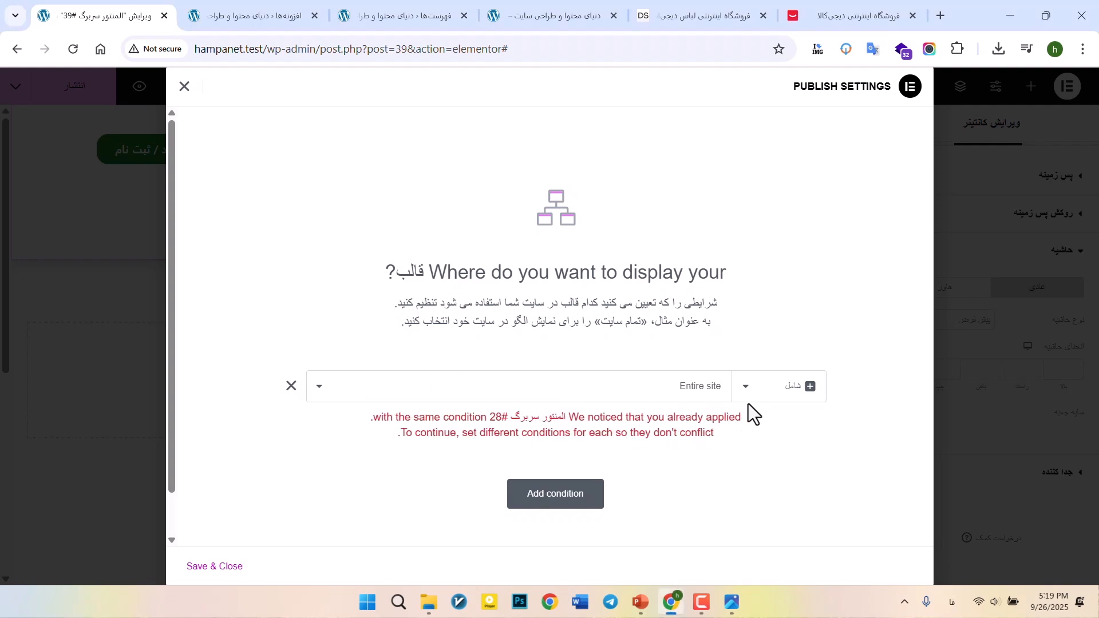
left_click(628, 400)
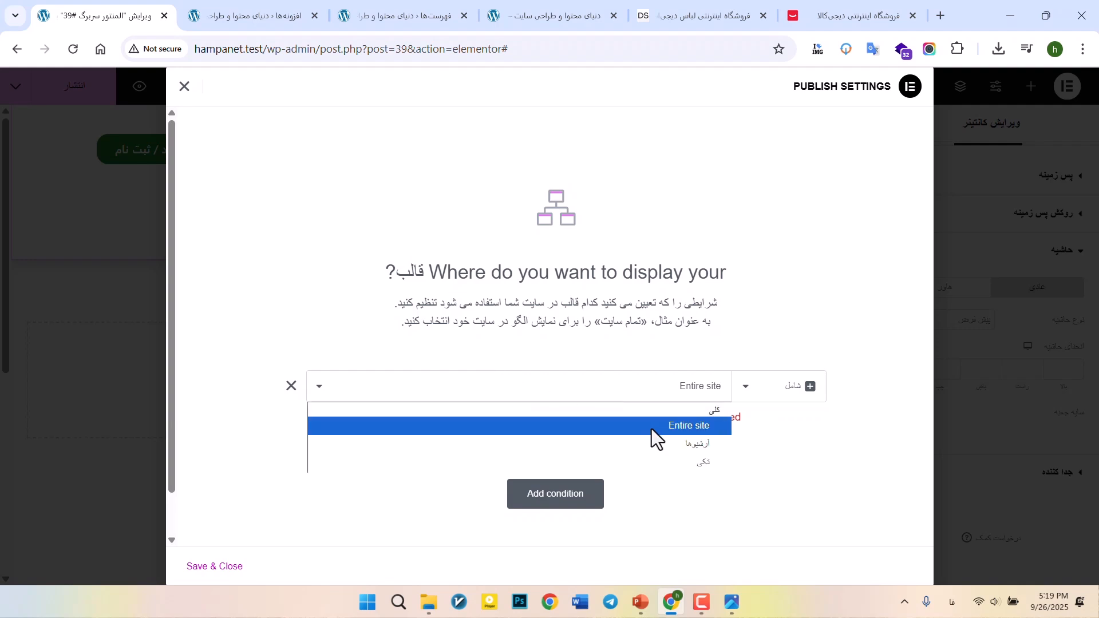
left_click(652, 428)
- Change the display condition to singular (تکی) pages (برگه‌ها) and search for a specific page with صفحه
left_click(650, 395)
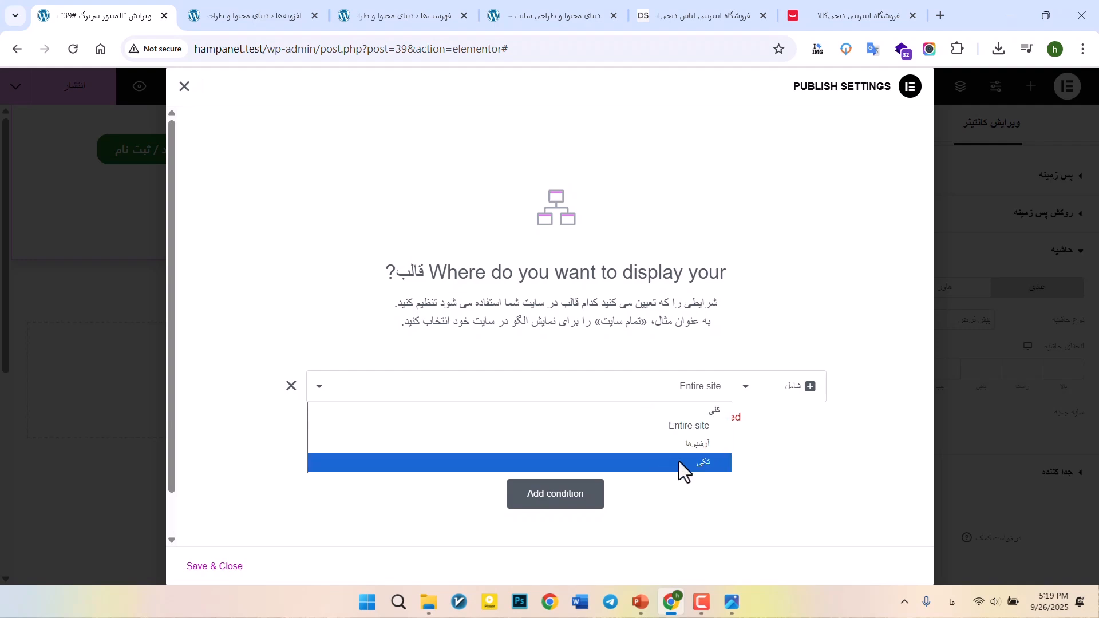
left_click(692, 466)
left_click(496, 400)
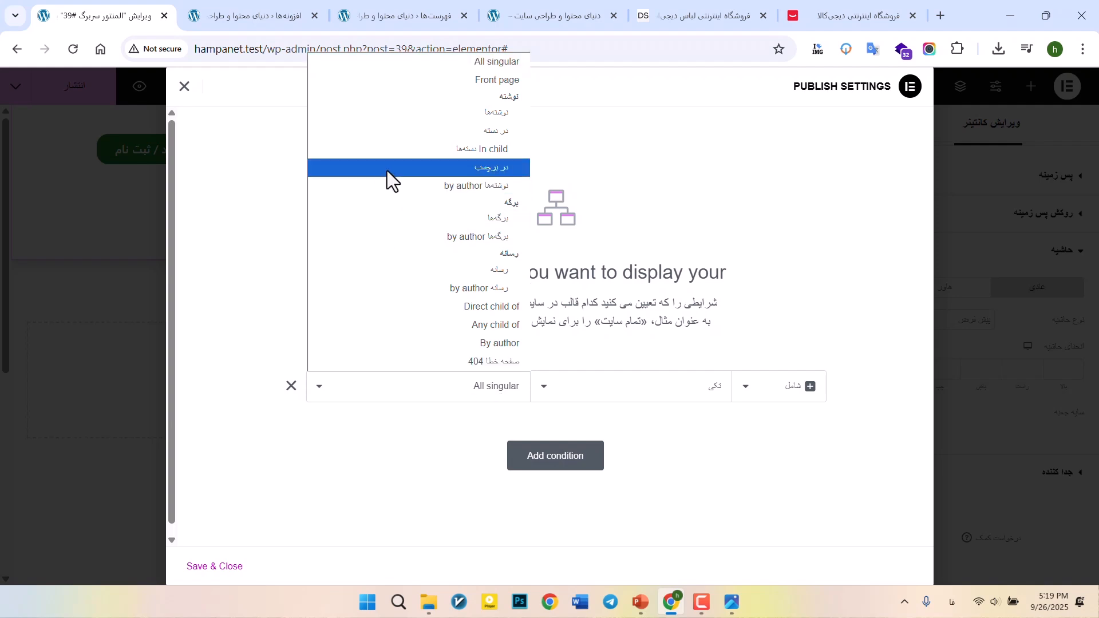
left_click(469, 218)
left_click(403, 392)
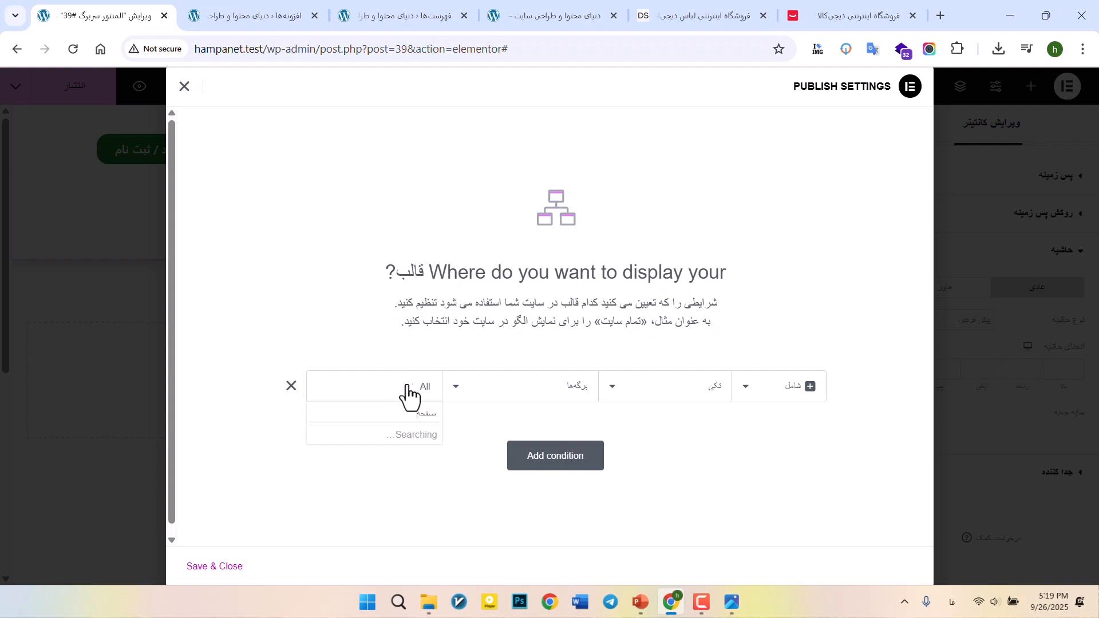
left_click(40, 252)
- Open the WordPress pages list in a new tab and create a new page titled صفحه اصلی
left_click(258, 16)
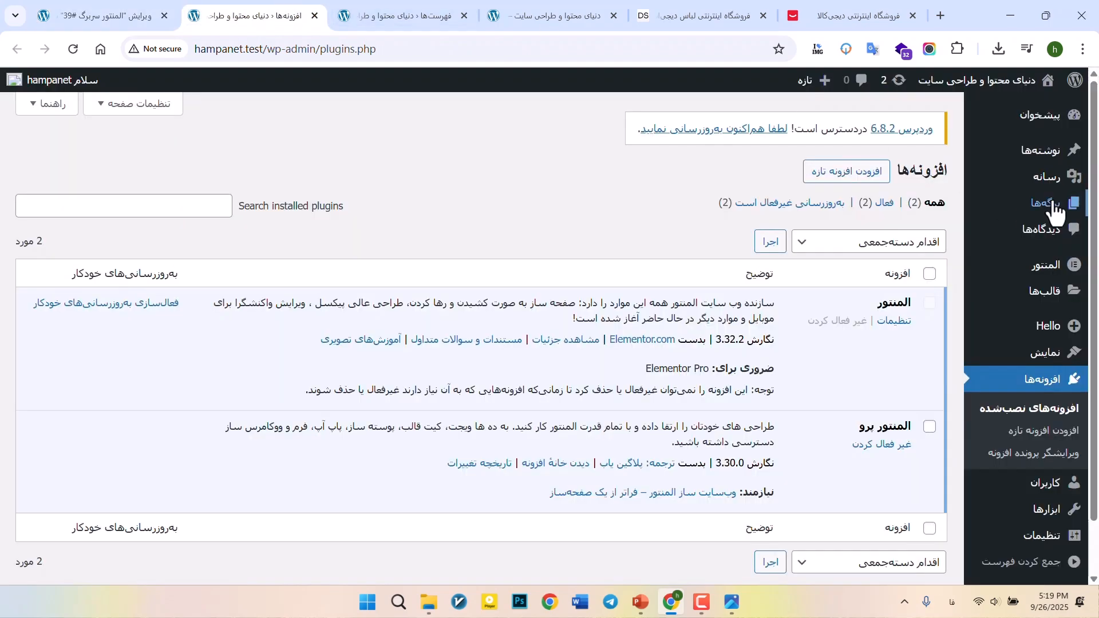
mouse_move(1052, 213)
right_click(913, 211)
left_click(913, 221)
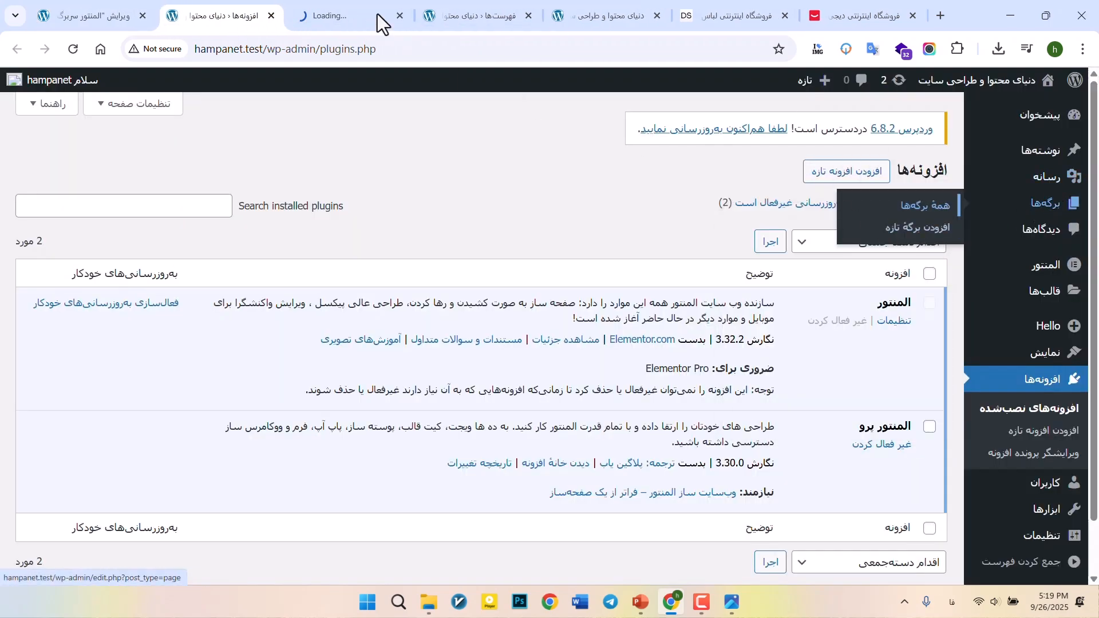
left_click(393, 26)
scroll(847, 320, "down", 1)
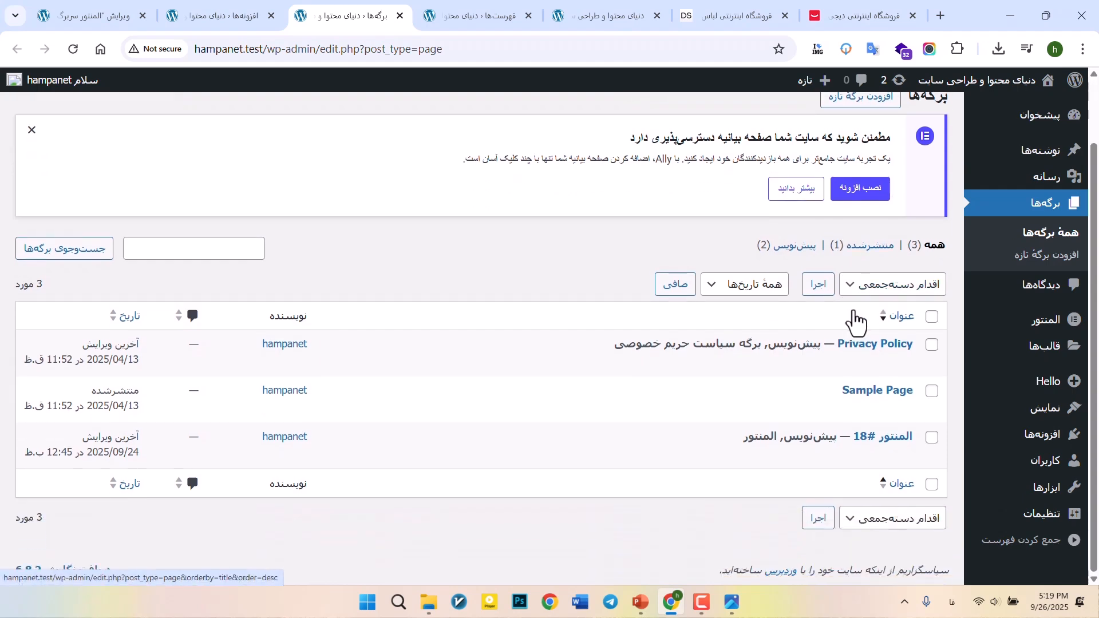
scroll(854, 258, "up", 1)
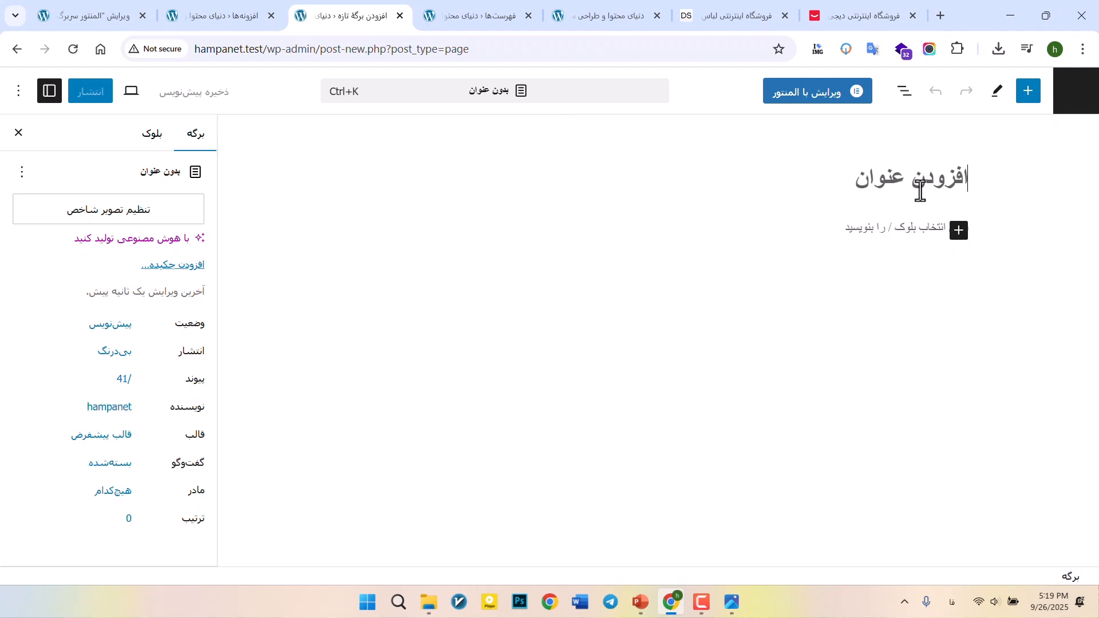
type("صفحه اصلی")
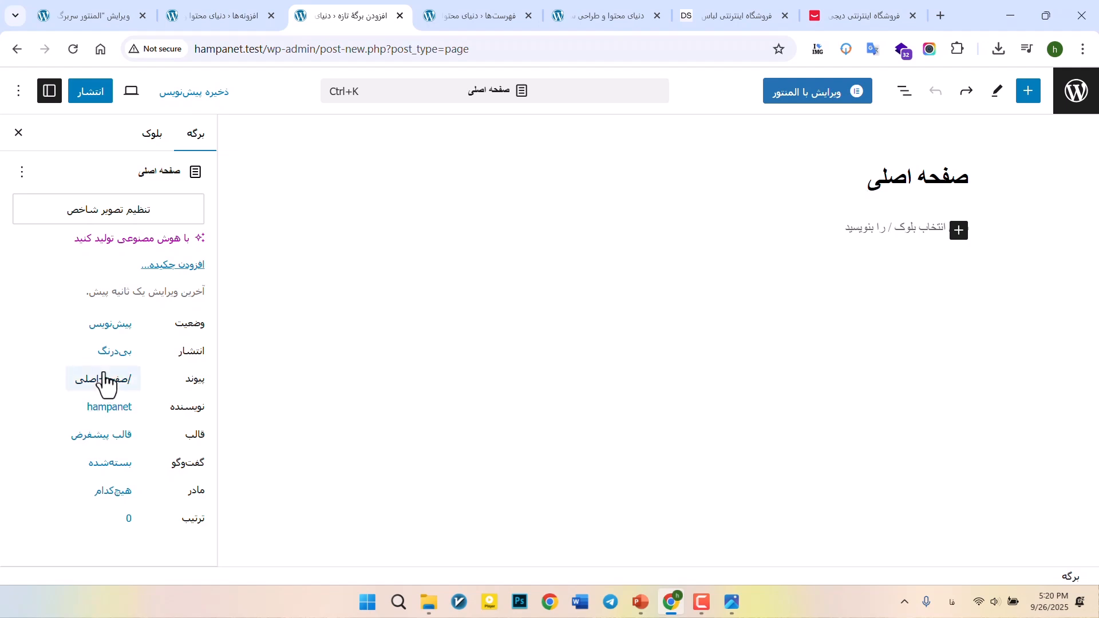
- Set the new page's URL slug to home-page and publish the page
left_click(80, 380)
left_click(347, 467)
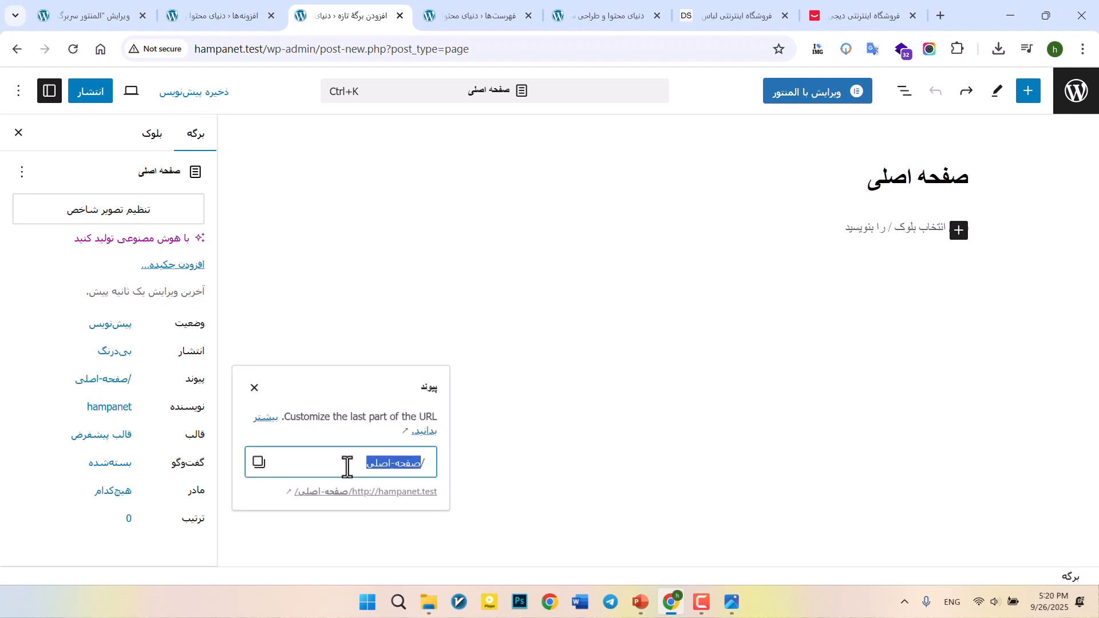
type("home-page")
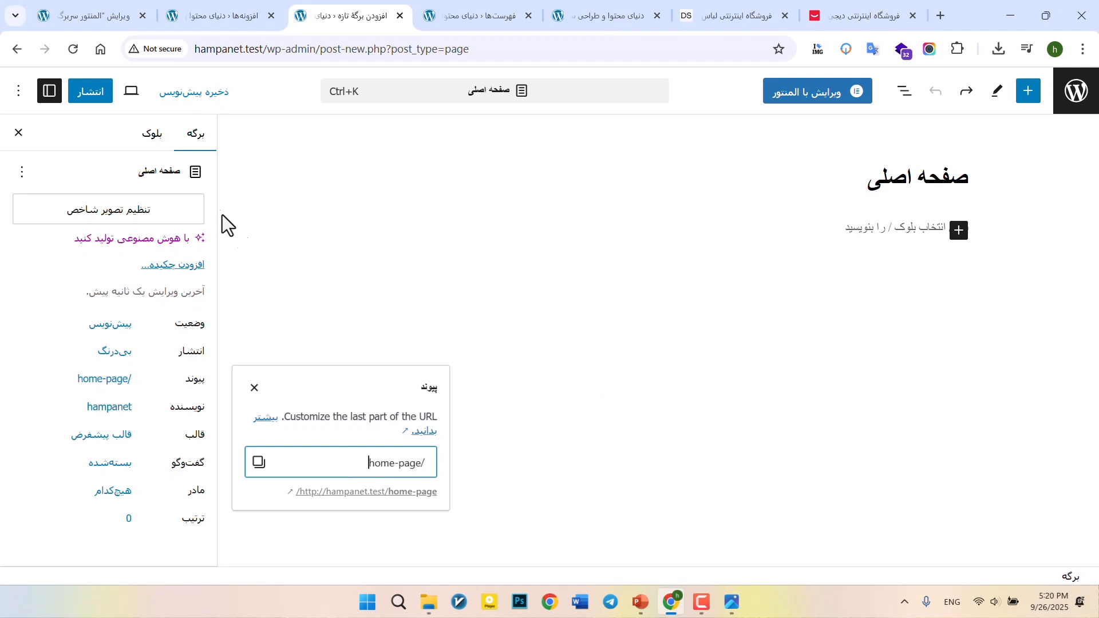
left_click(92, 94)
key("Return")
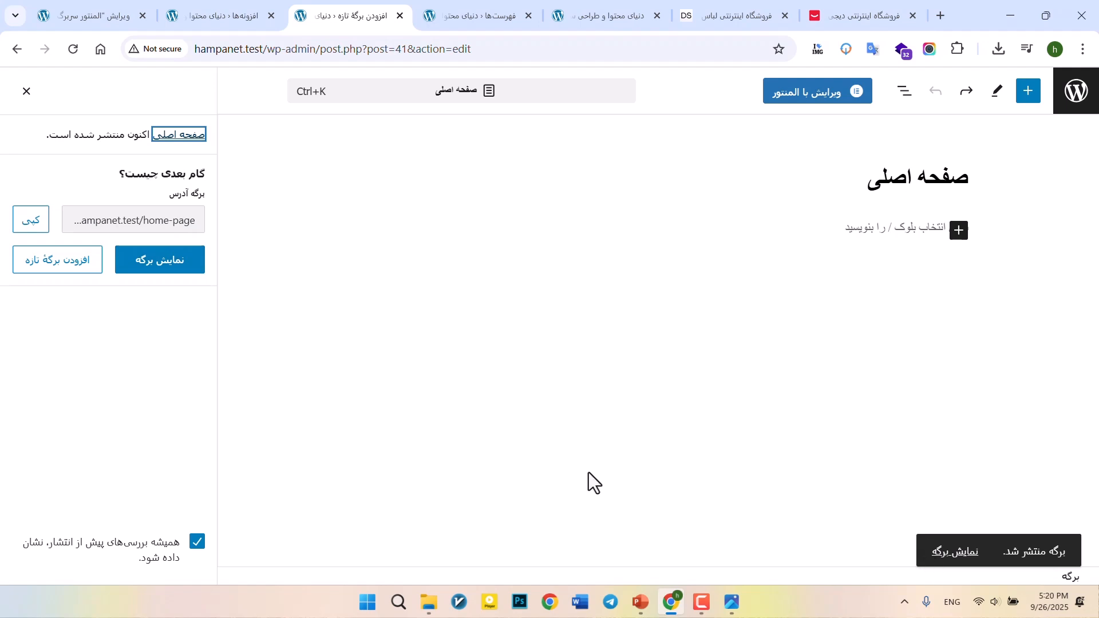
- View the new page on the site, and publish the header template with its display condition set to the page صفحه اصلی
left_click(161, 264)
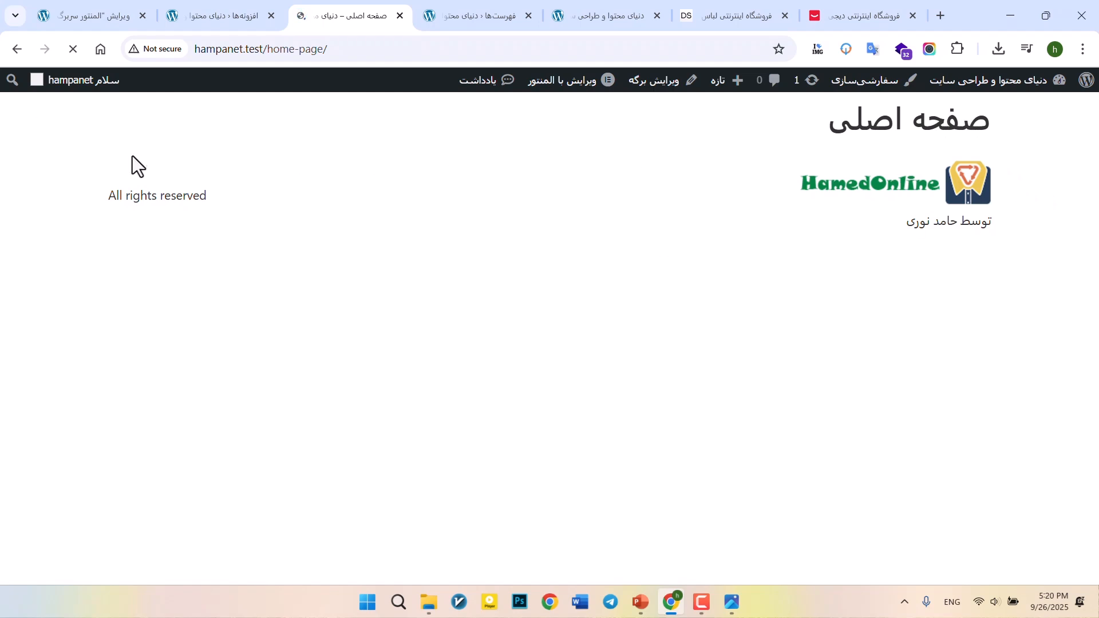
left_click(131, 11)
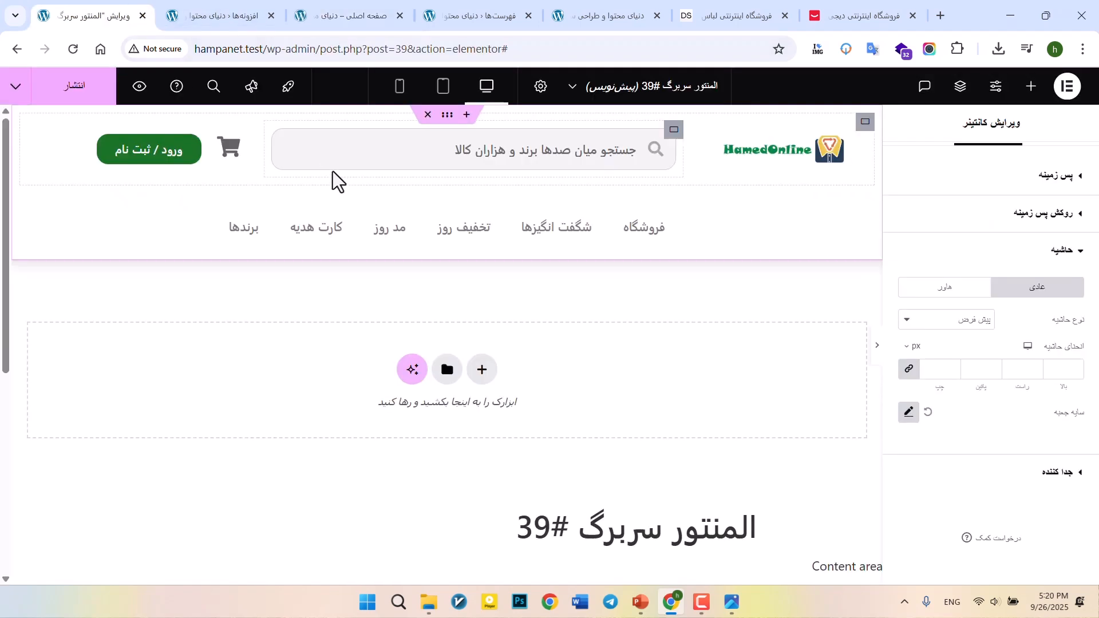
left_click(75, 94)
left_click(558, 400)
left_click(558, 401)
left_click(418, 398)
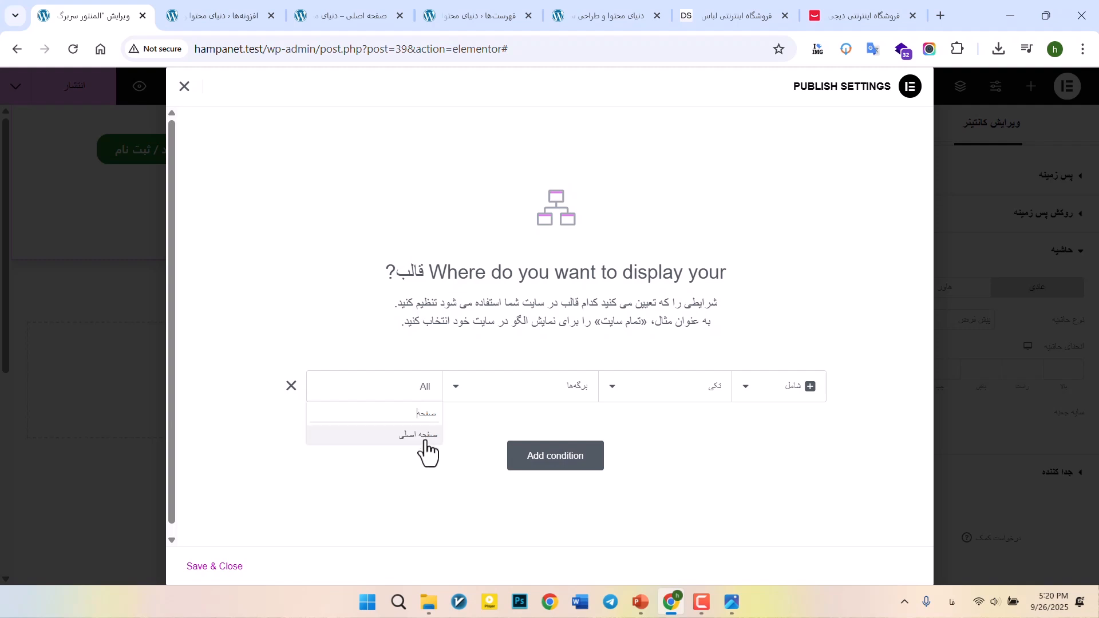
left_click(401, 435)
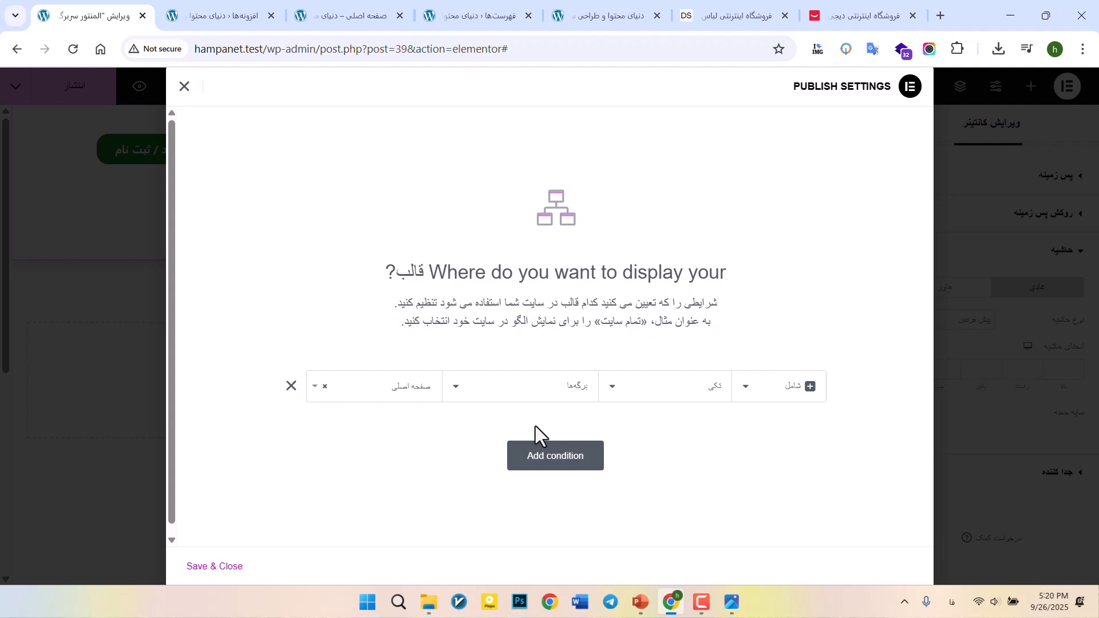
left_click(225, 570)
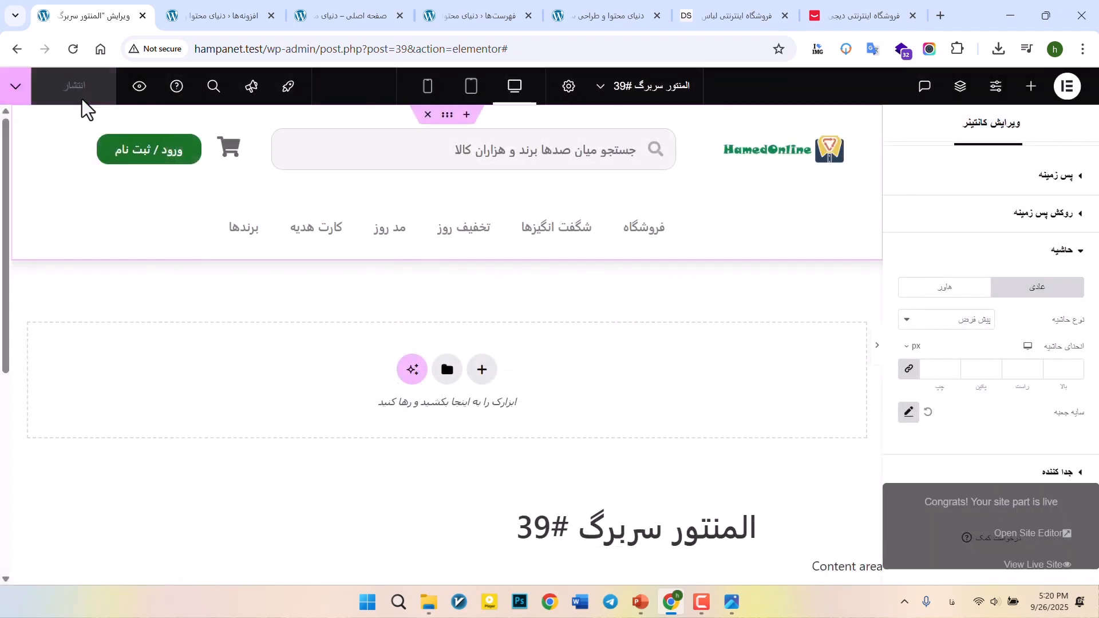
- Reload the live صفحه اصلی page to check its header and compare it with the site's front page at hampanet.test
left_click(358, 12)
left_click(364, 50)
key("Return")
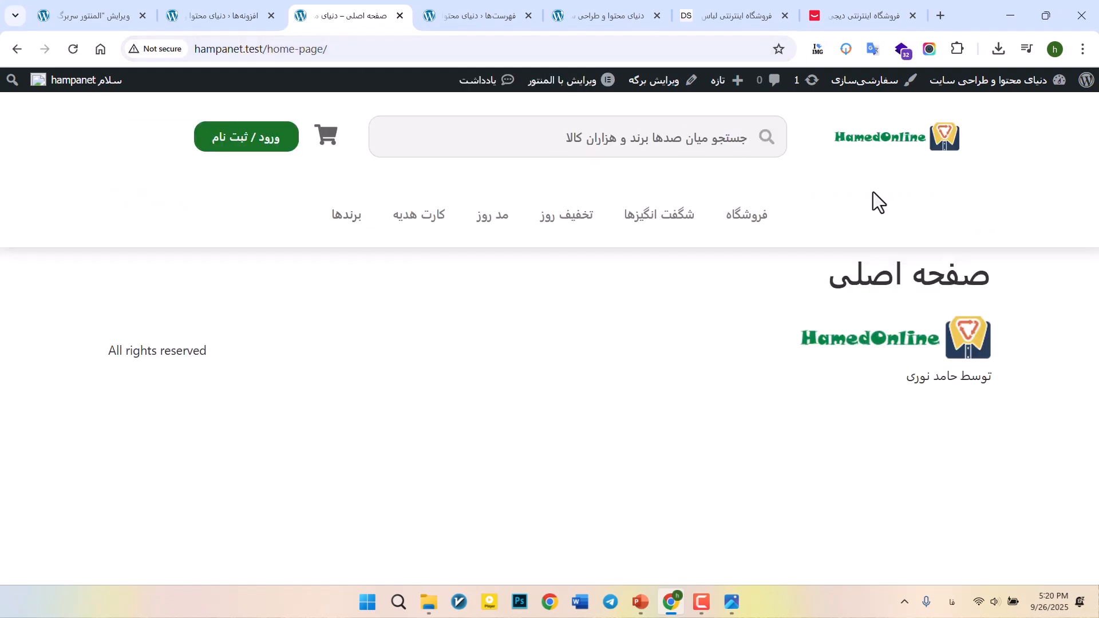
left_click(478, 14)
left_click(590, 14)
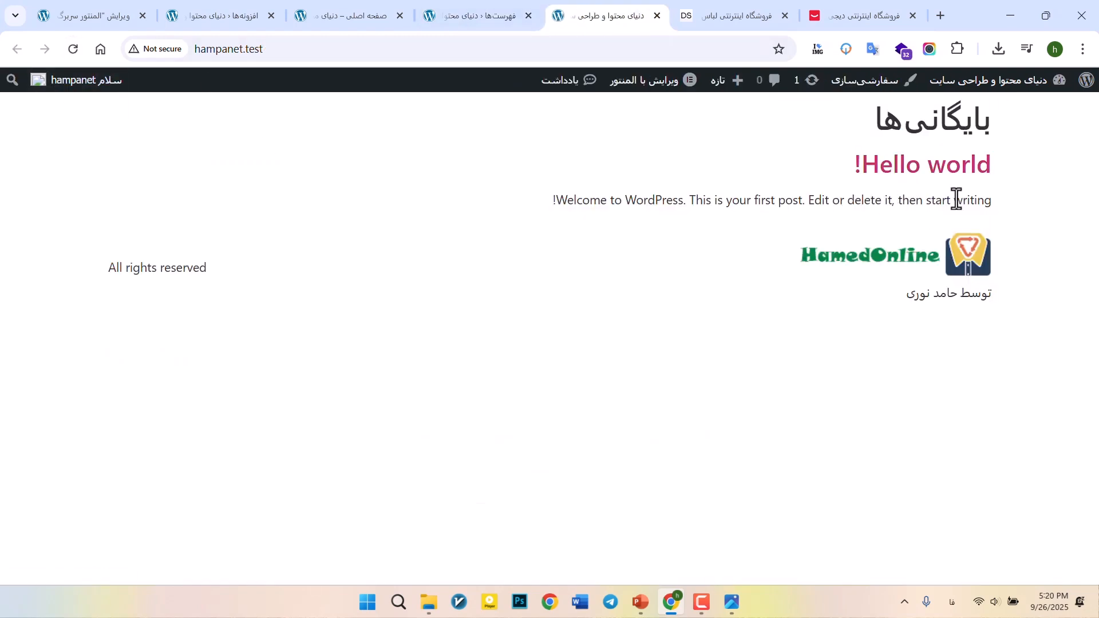
- Reopen the header template's display conditions, change the condition to Entire site and save it
left_click(115, 9)
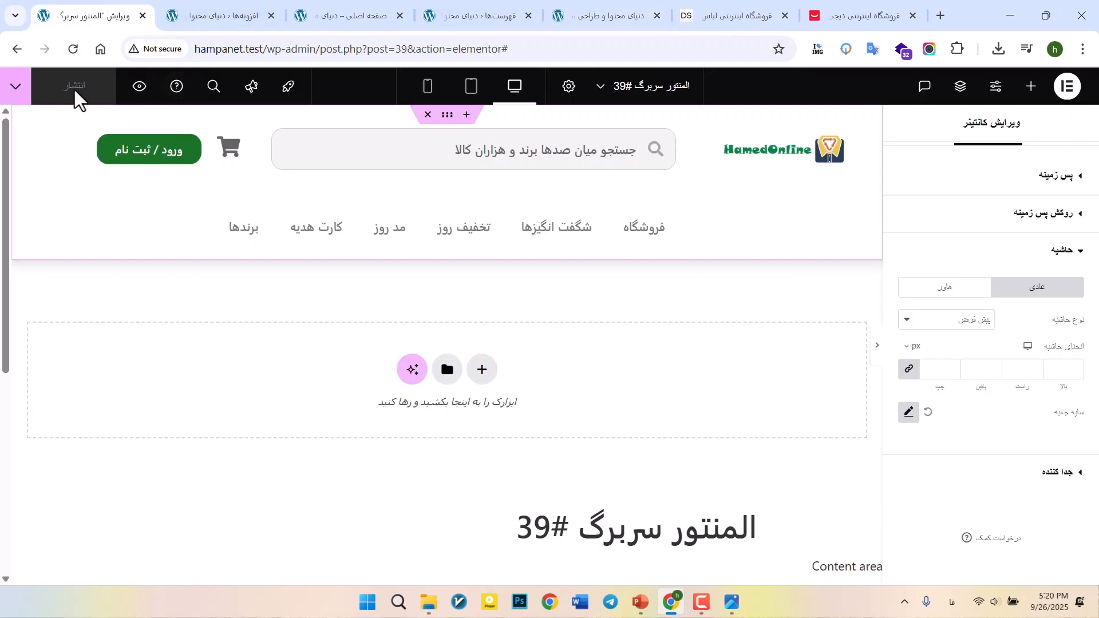
left_click(17, 92)
left_click(17, 95)
left_click(15, 91)
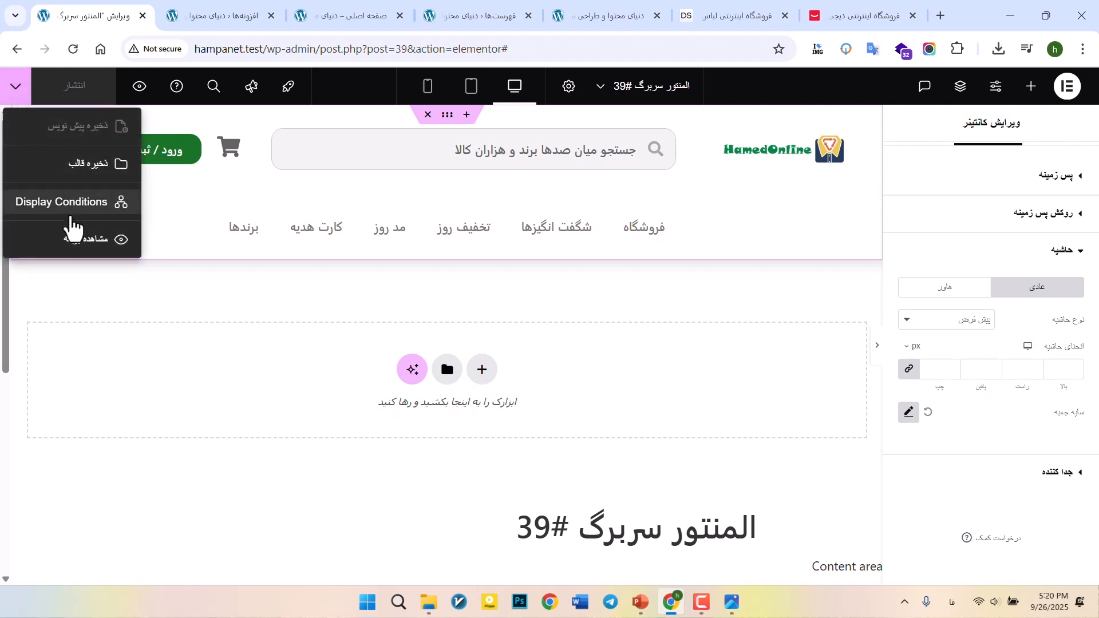
left_click(37, 206)
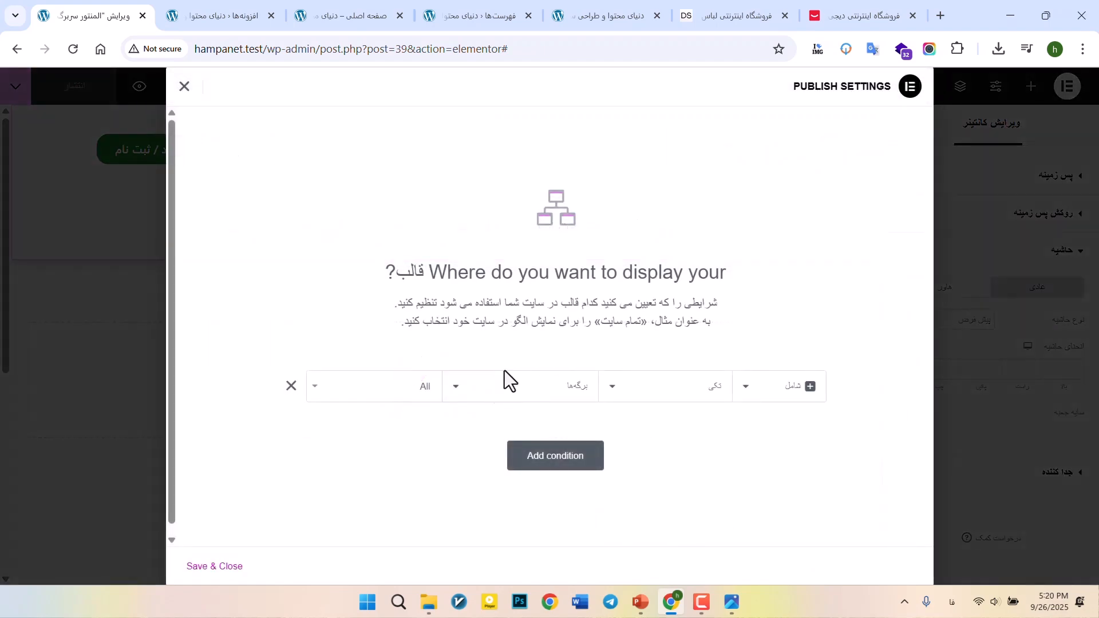
left_click(685, 406)
left_click(695, 428)
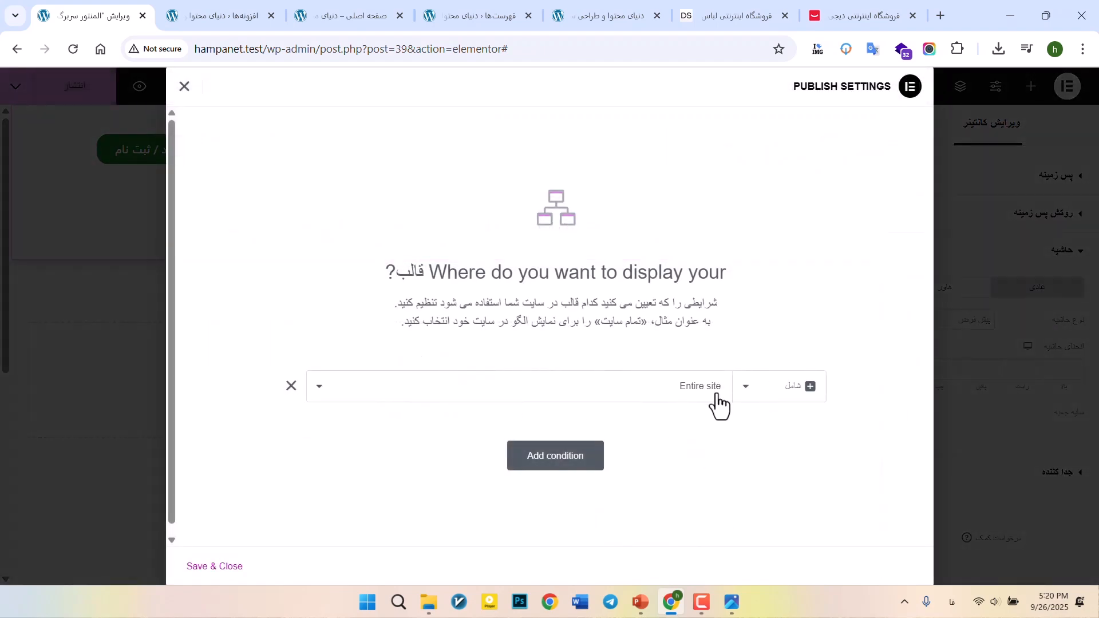
left_click(222, 567)
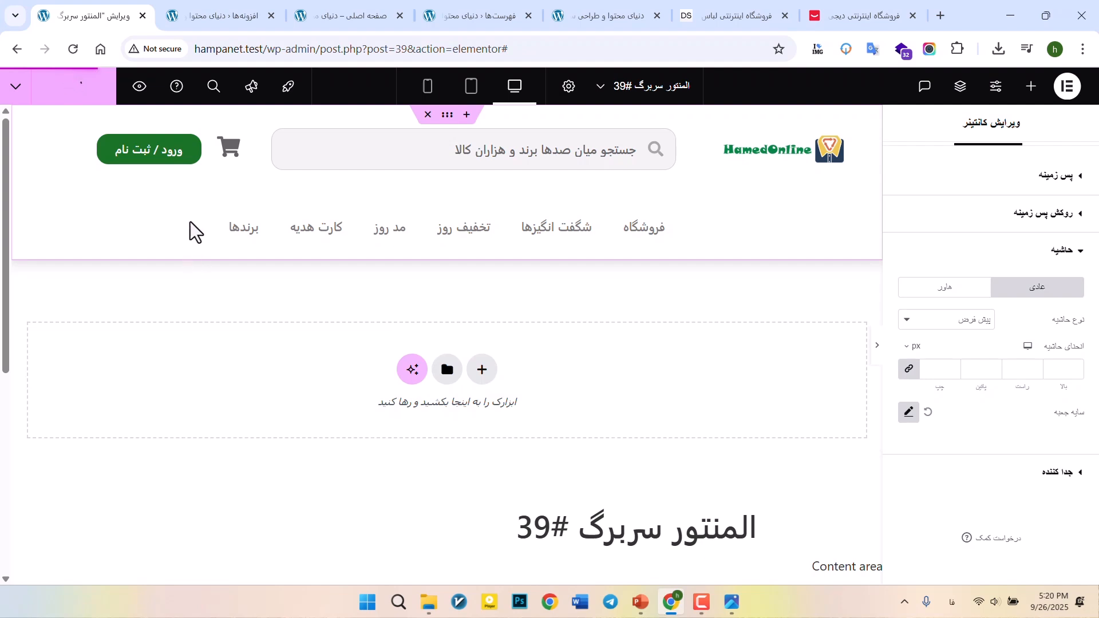
- Reload the site's front page at hampanet.test to check the header there
left_click(475, 10)
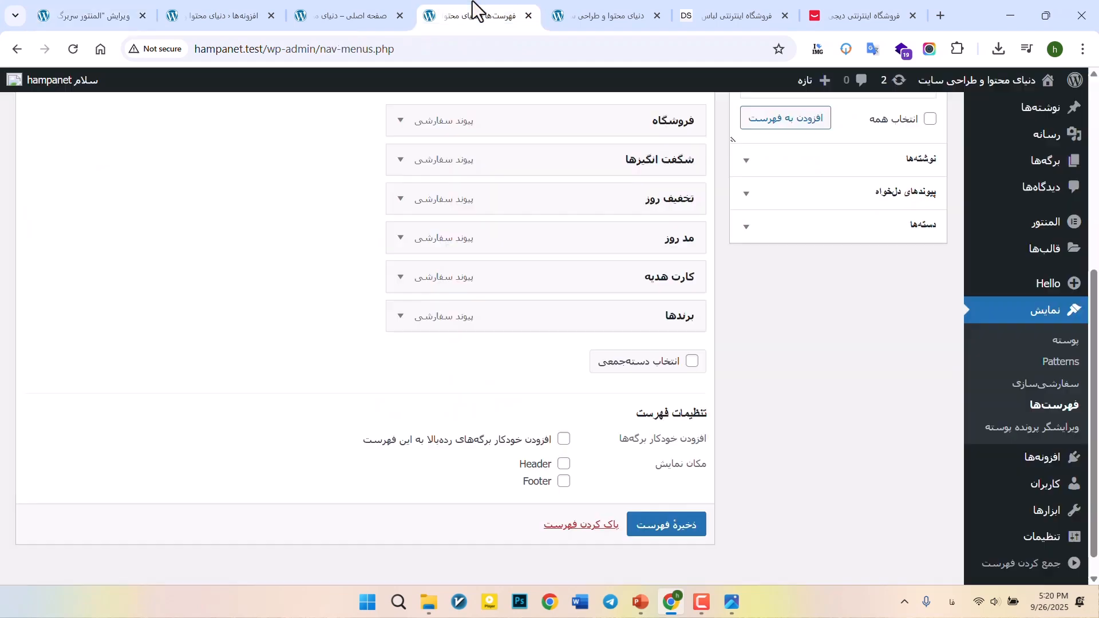
left_click(561, 10)
left_click(73, 49)
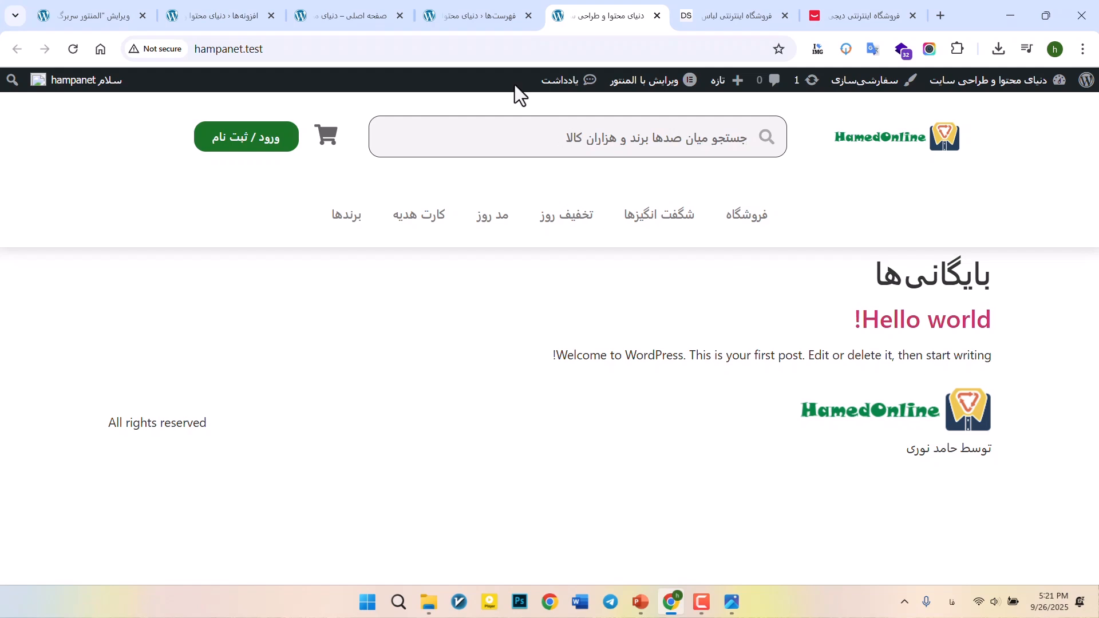
- Browse the widget library in the header template from the site widgets down through the expanded WordPress (وردپرس) category
left_click(109, 11)
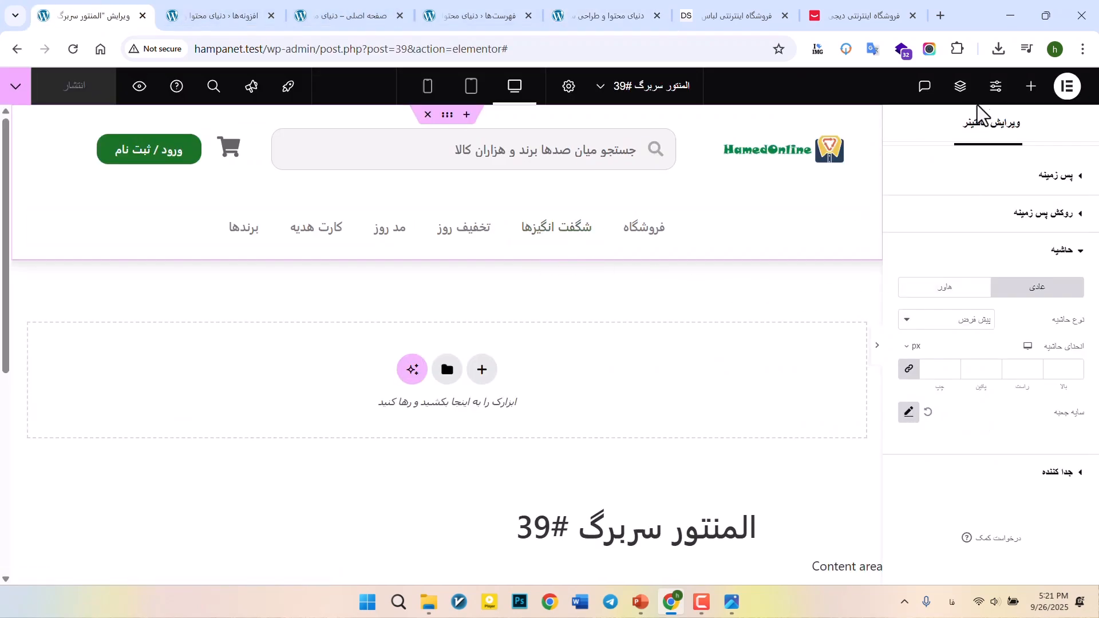
left_click(1032, 92)
scroll(1015, 246, "down", 5)
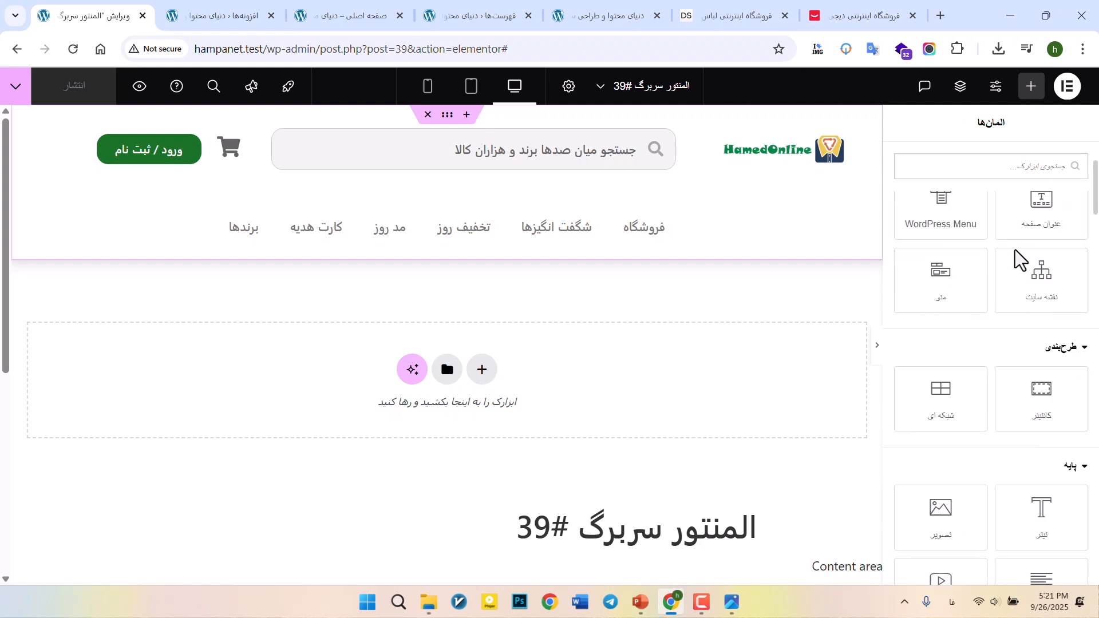
scroll(1082, 260, "down", 6)
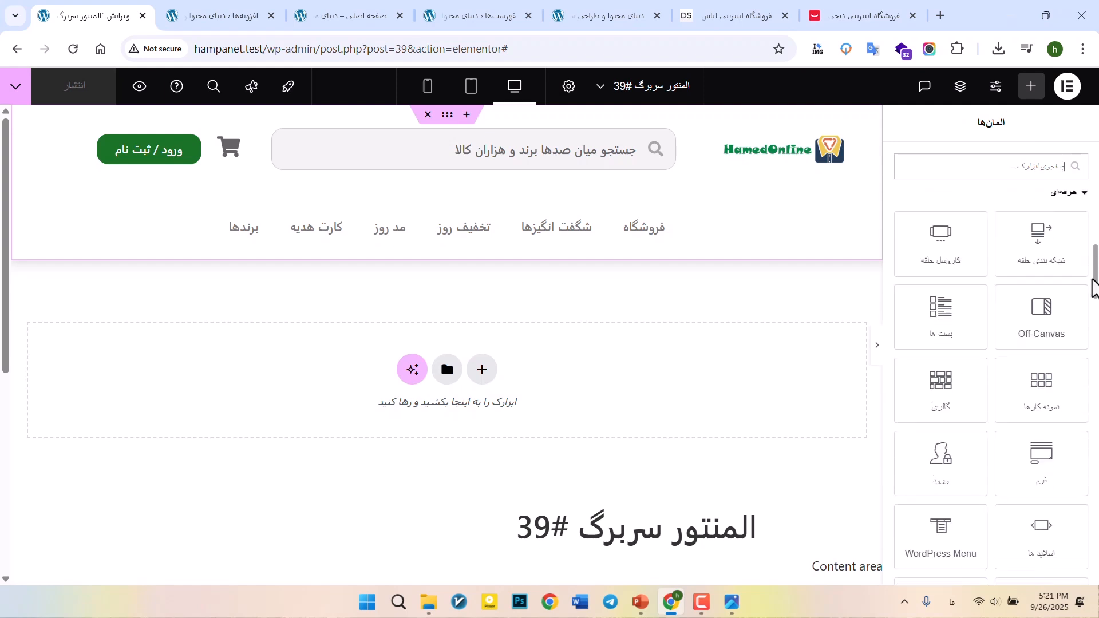
left_click_drag(1094, 292, 1095, 311)
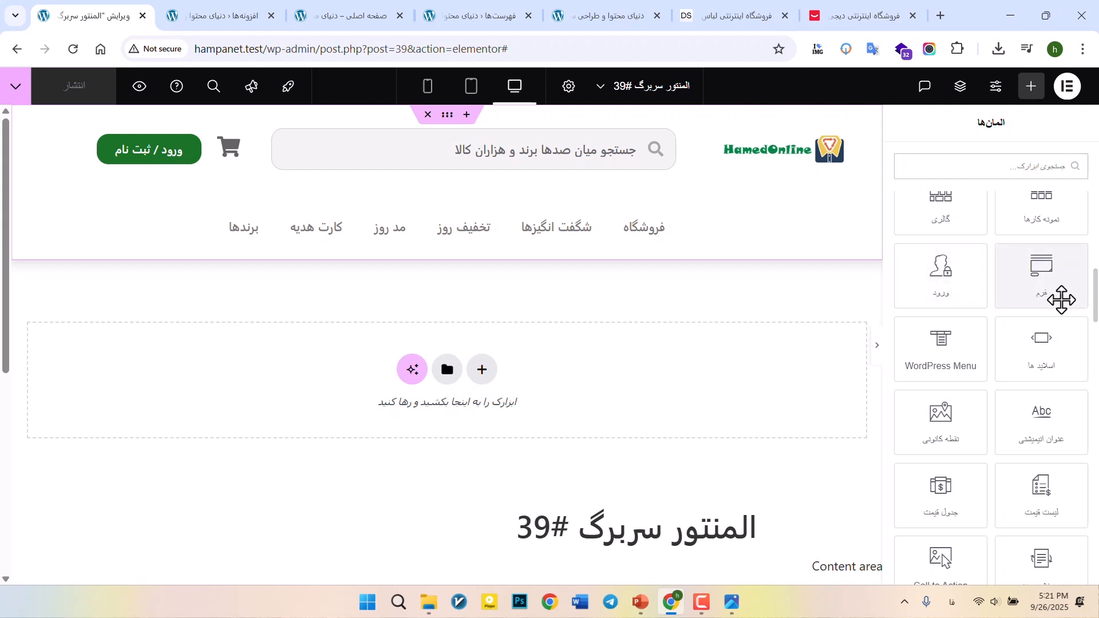
scroll(1056, 350, "down", 5)
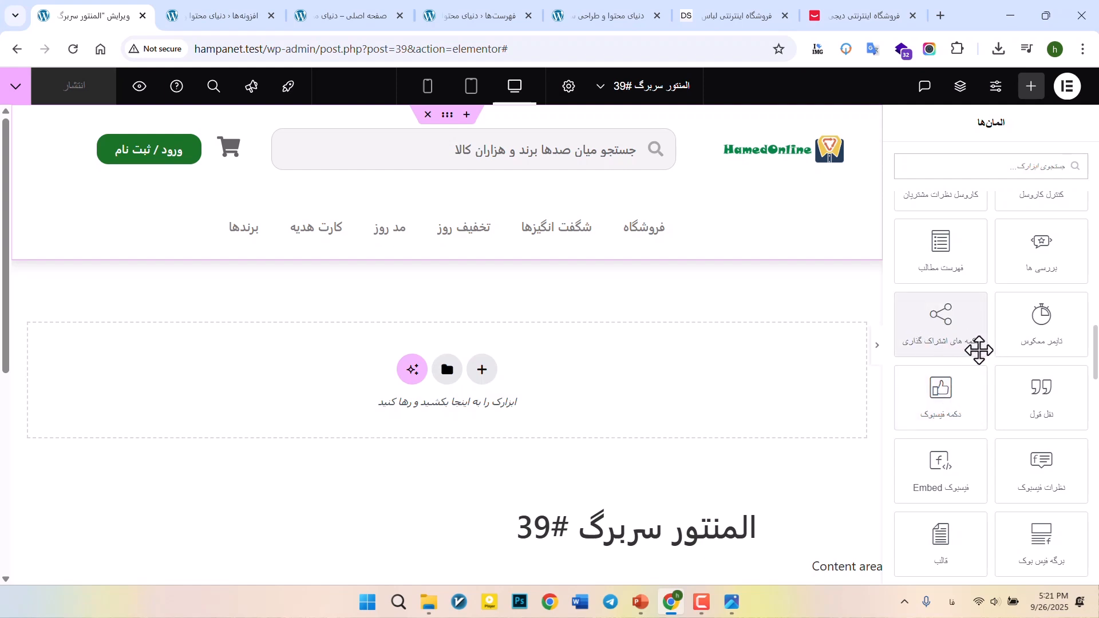
scroll(980, 352, "down", 4)
scroll(979, 351, "down", 4)
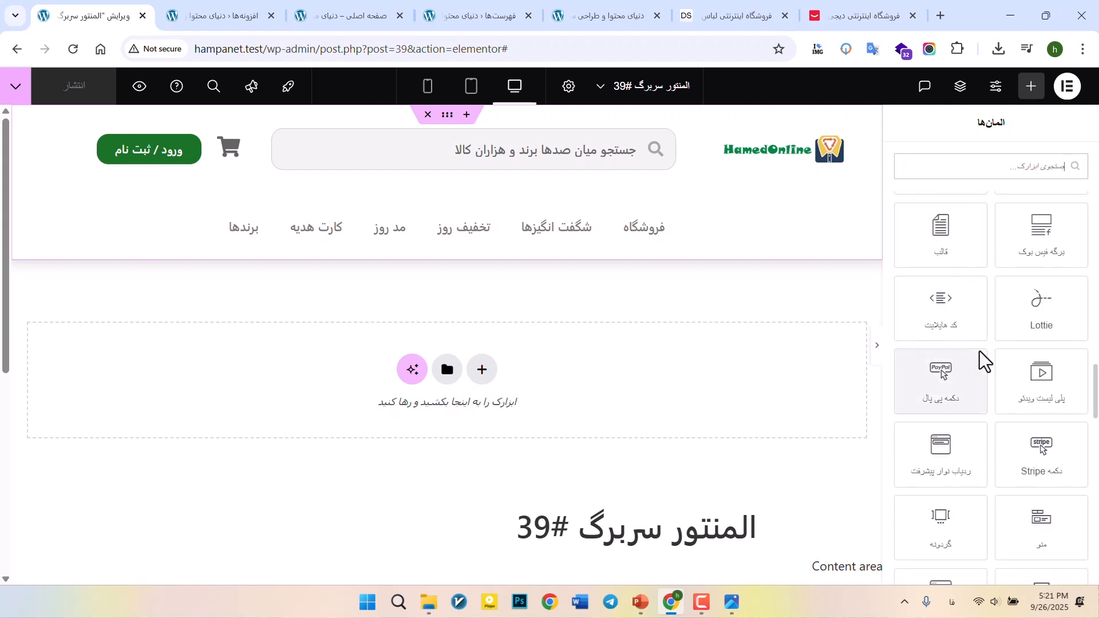
scroll(938, 400, "down", 4)
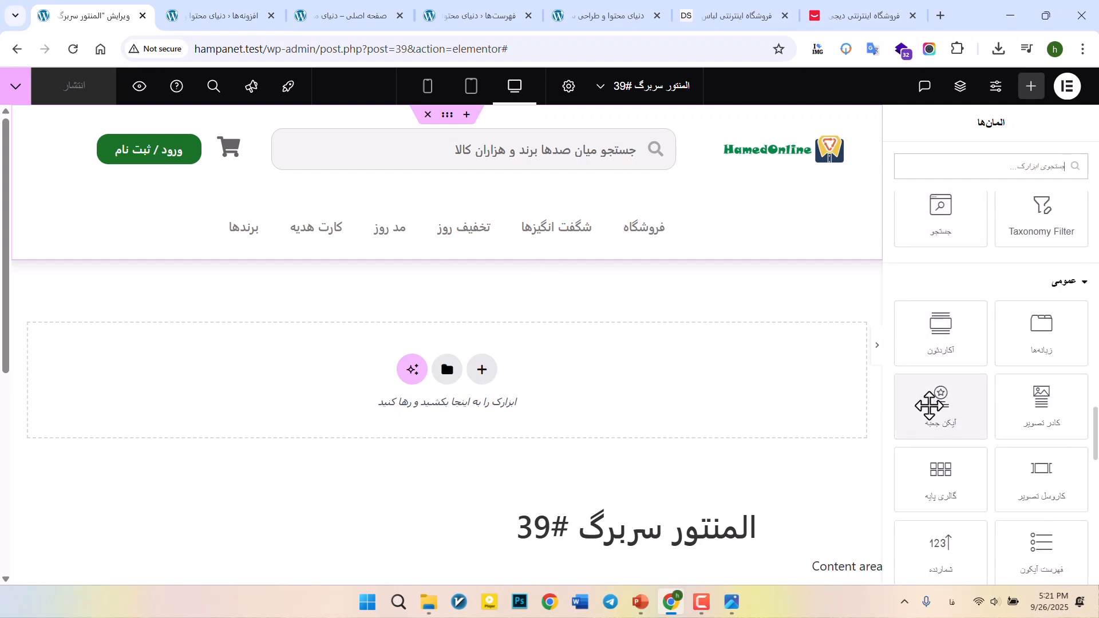
scroll(930, 405, "down", 9)
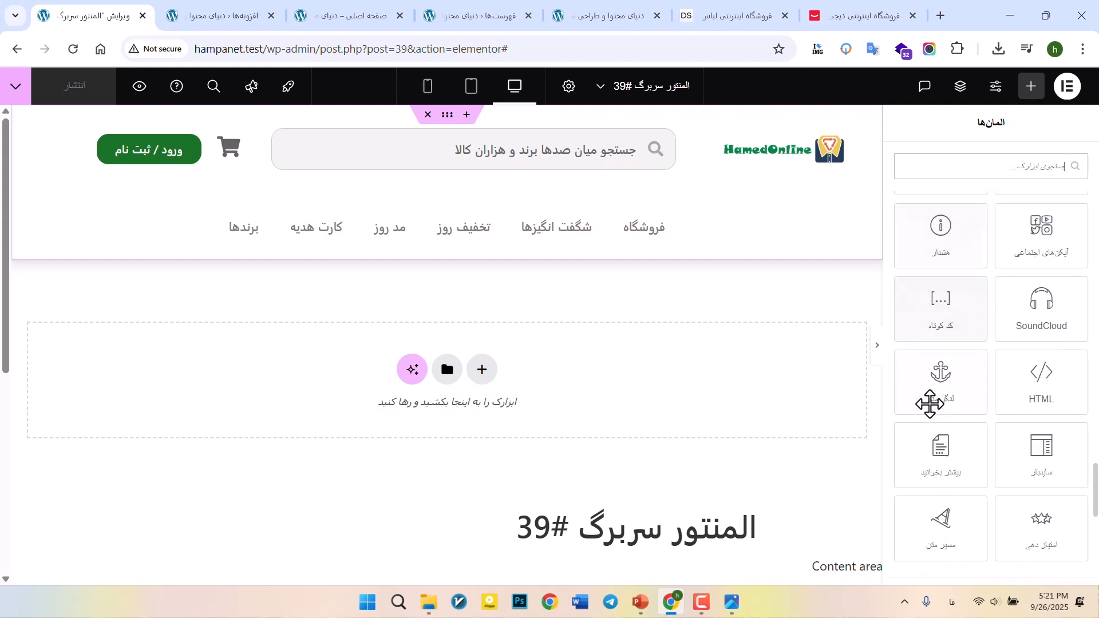
scroll(930, 404, "down", 10)
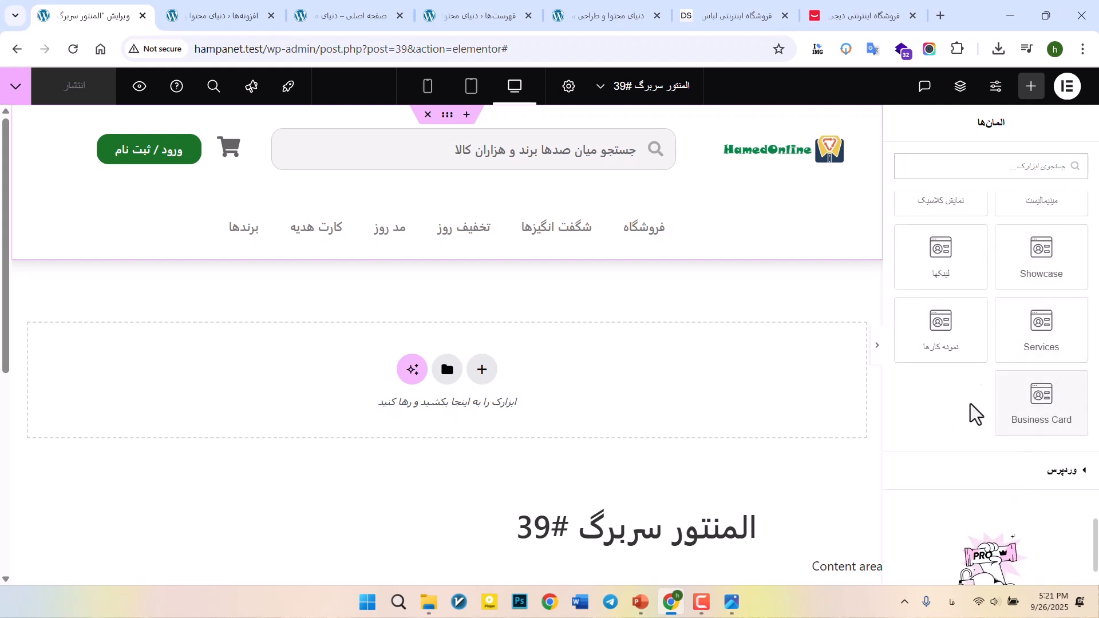
scroll(1011, 394, "down", 2)
left_click(1022, 369)
scroll(1005, 277, "down", 5)
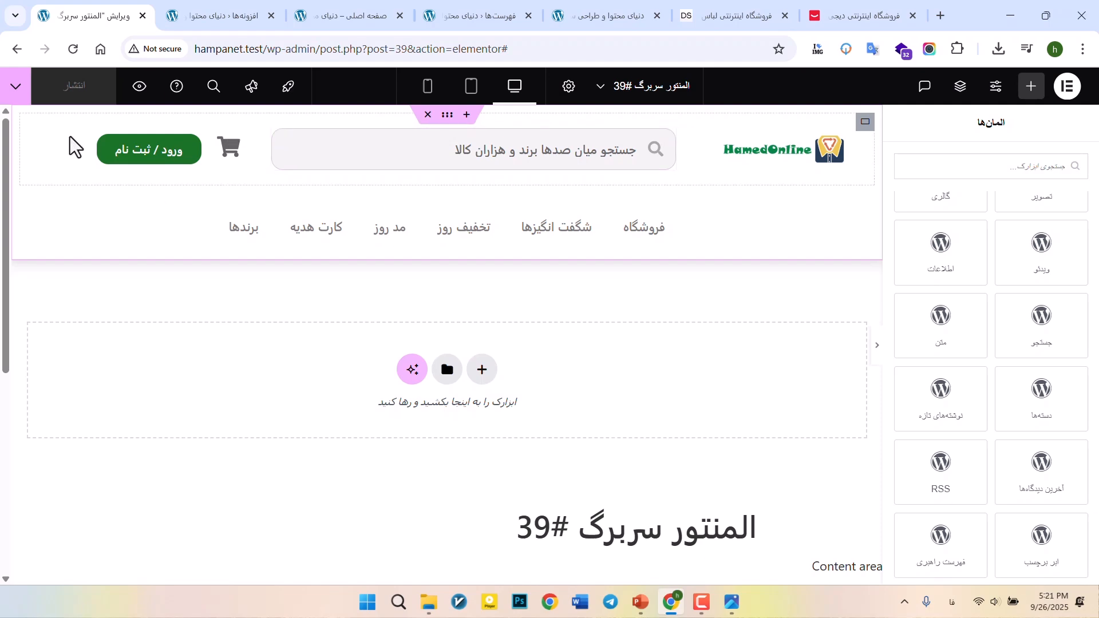
- Examine the Digikala and Digistyle store headers as references, and return to the header template to review the layout and basic widgets
left_click(809, 12)
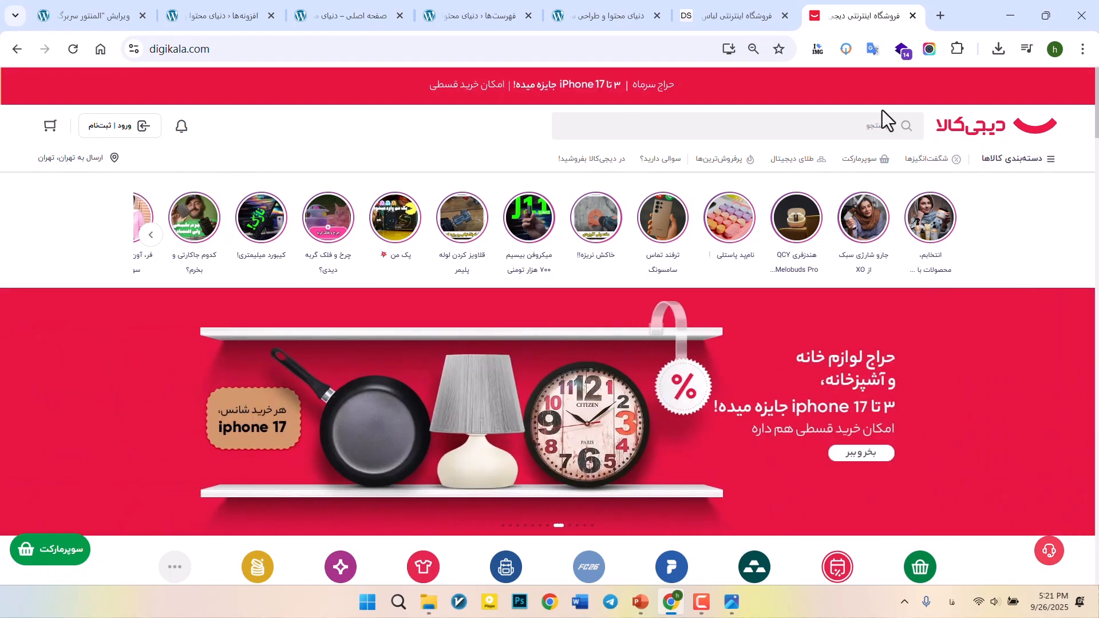
left_click(770, 5)
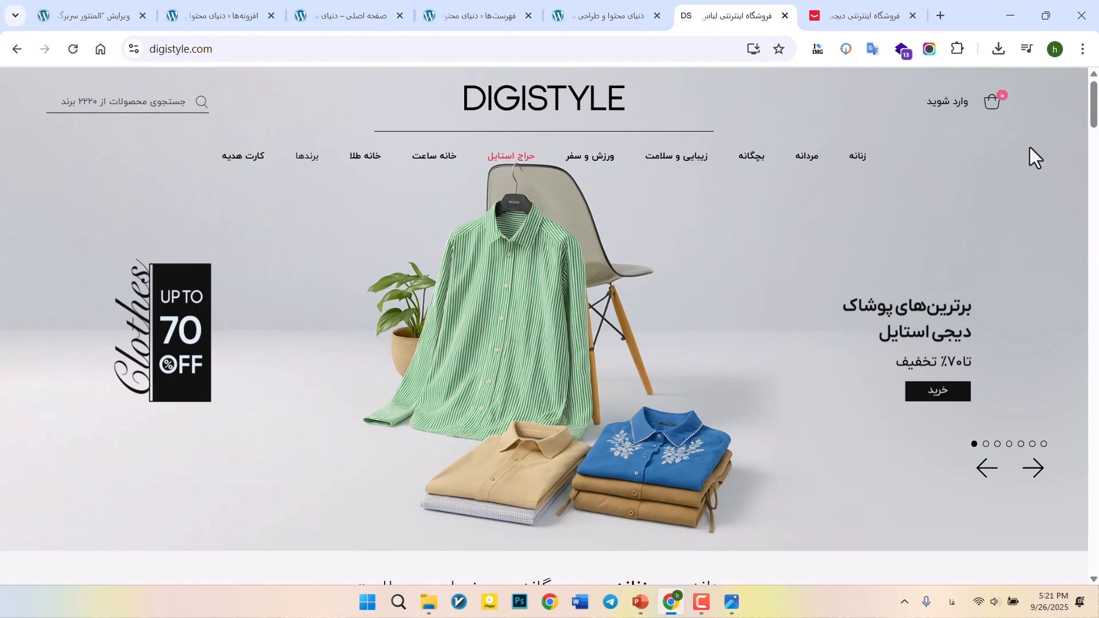
left_click(81, 10)
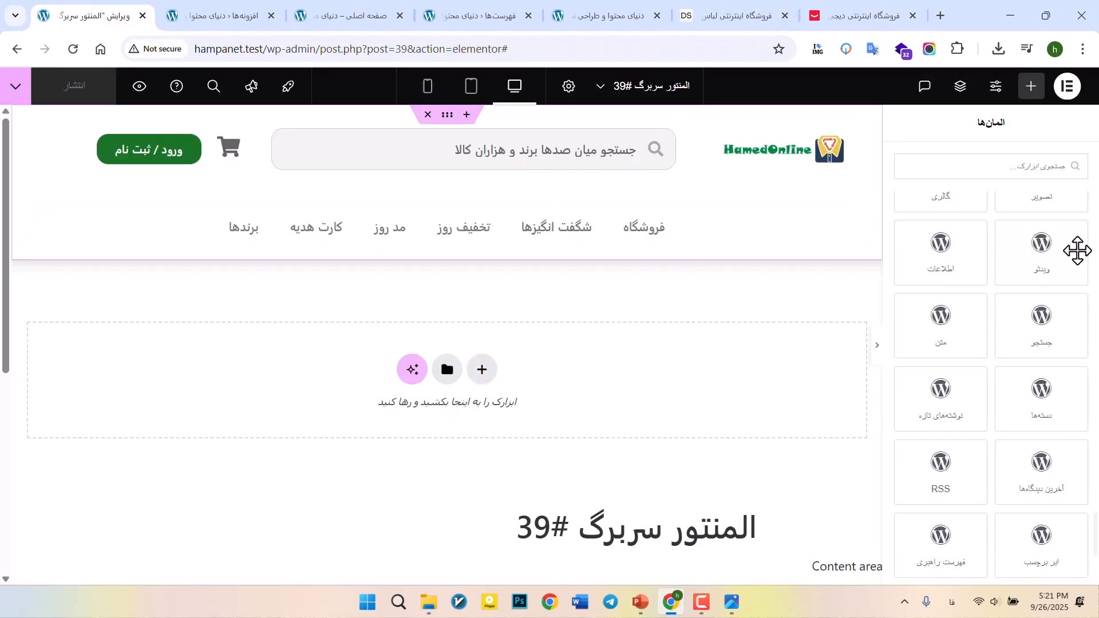
scroll(1057, 345, "up", 10)
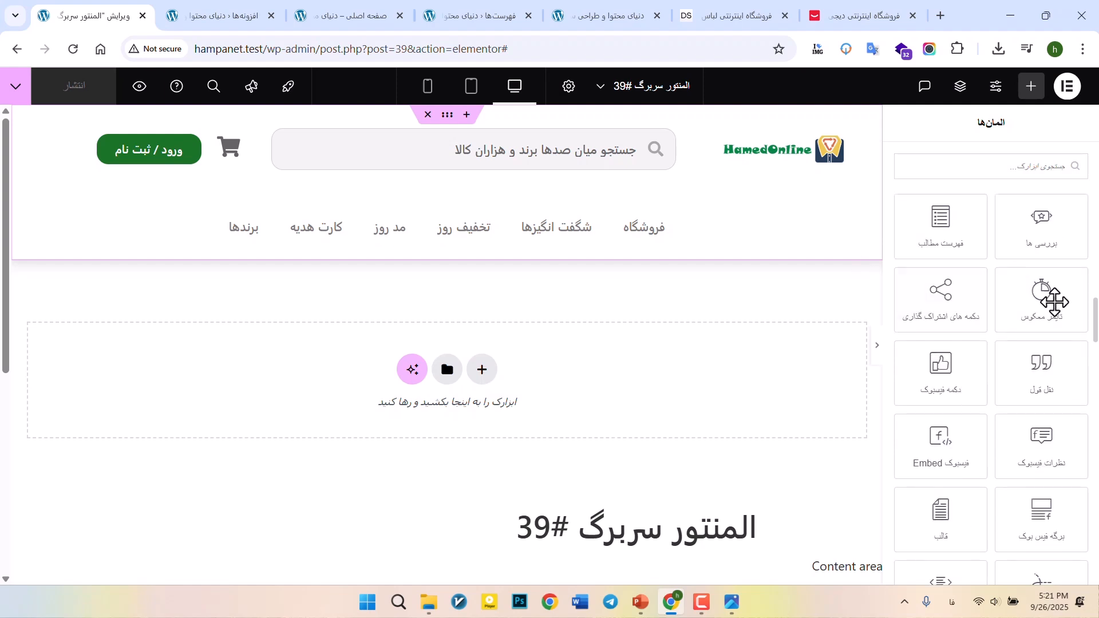
scroll(960, 269, "up", 10)
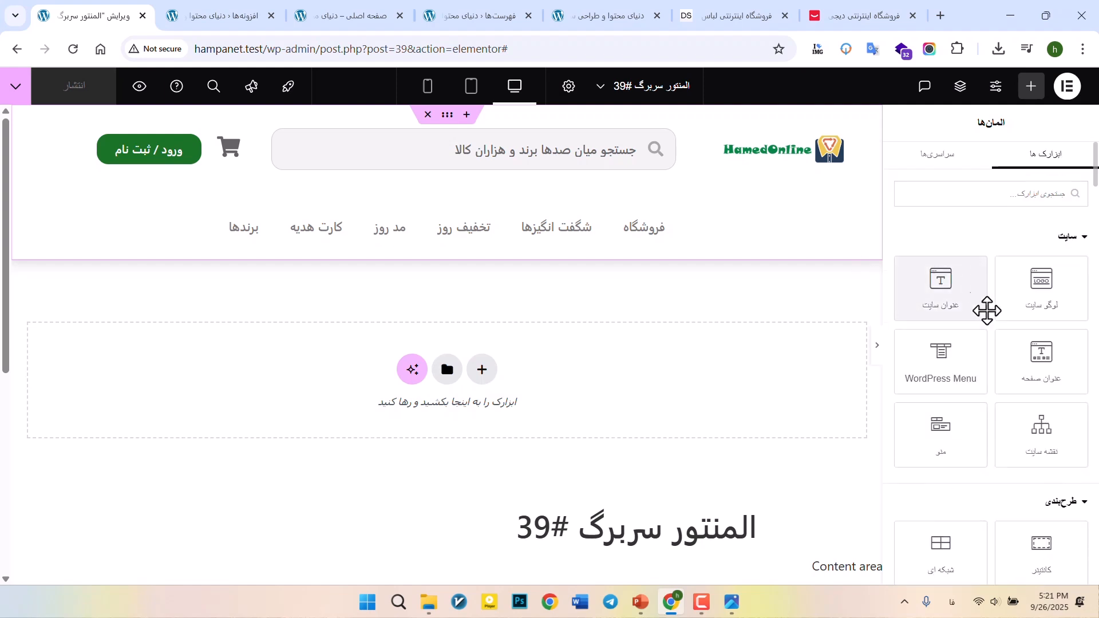
scroll(1001, 291, "down", 4)
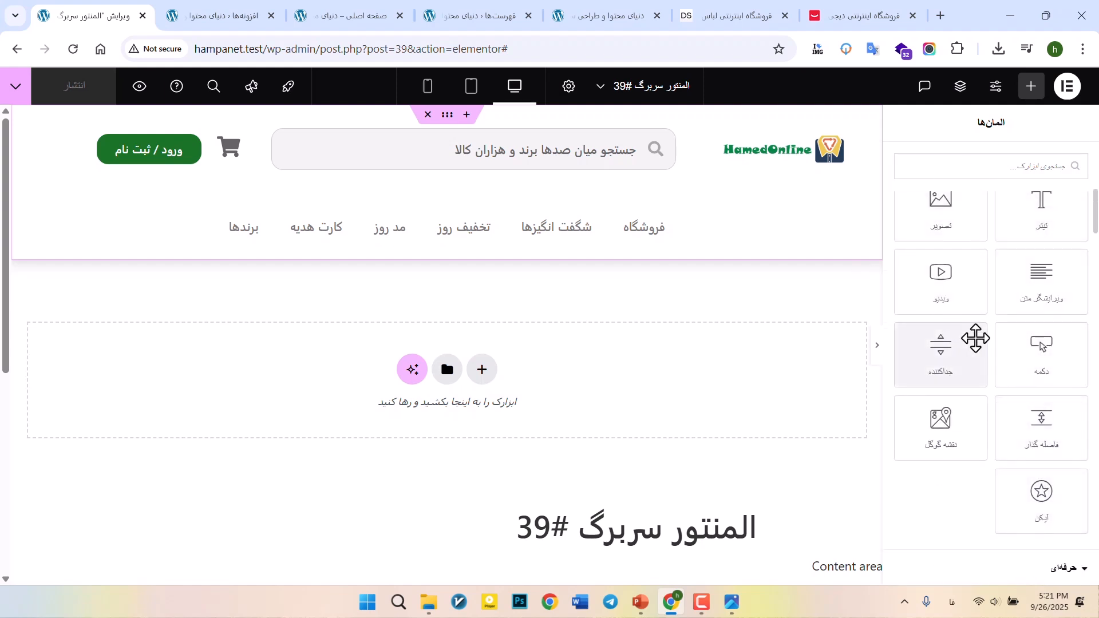
scroll(977, 335, "up", 4)
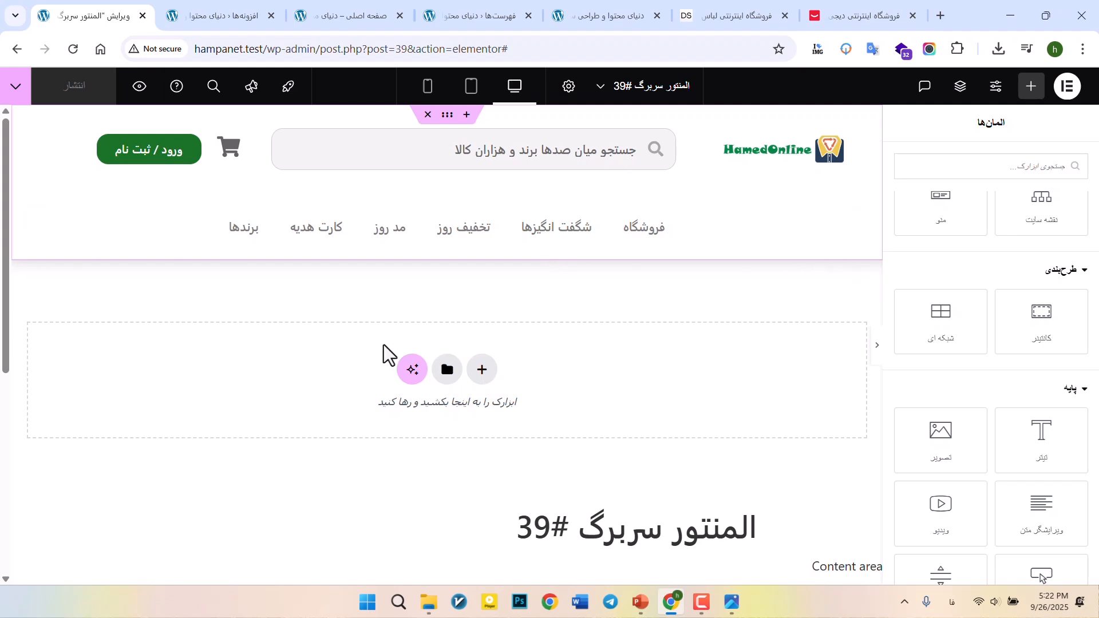
- Preview the header template in mobile view, switch back to desktop view and look over the whole page
left_click(484, 93)
left_click(432, 93)
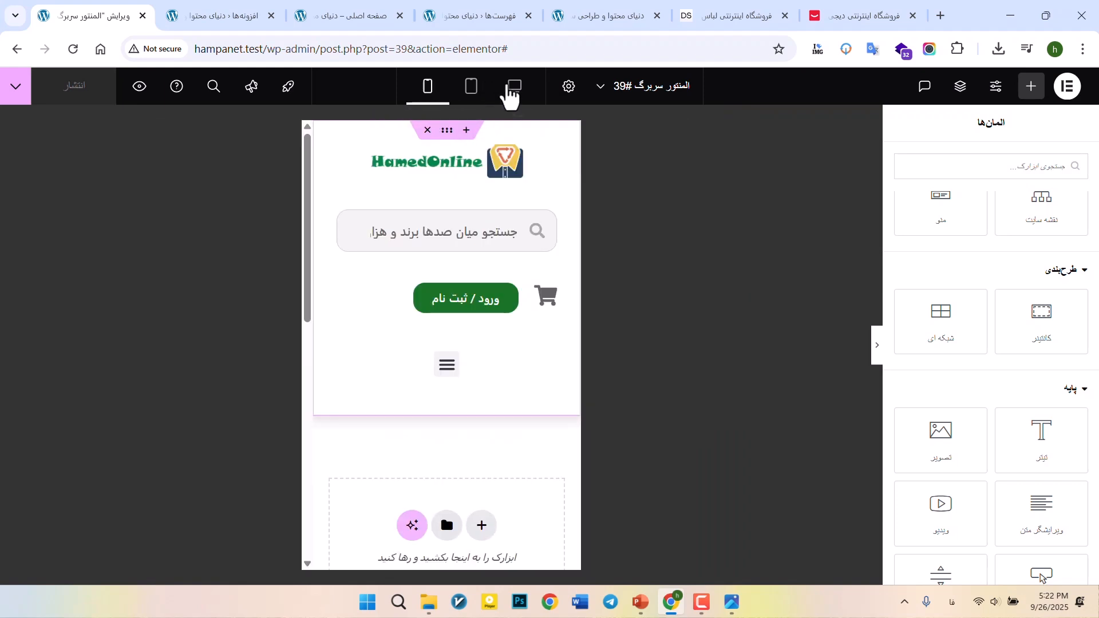
left_click(510, 89)
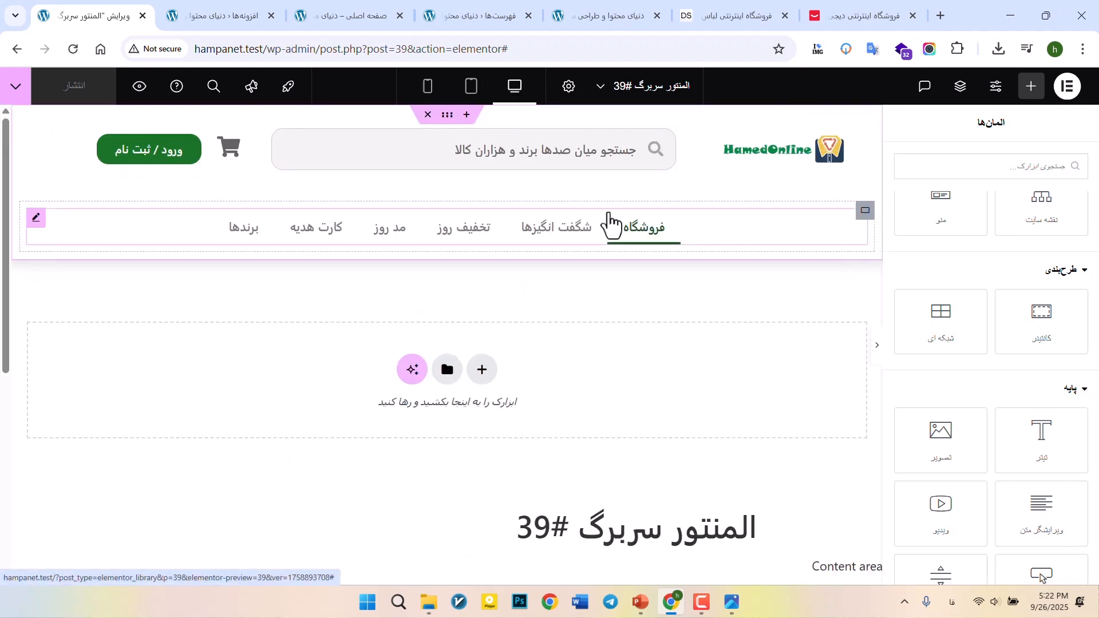
scroll(740, 403, "down", 6)
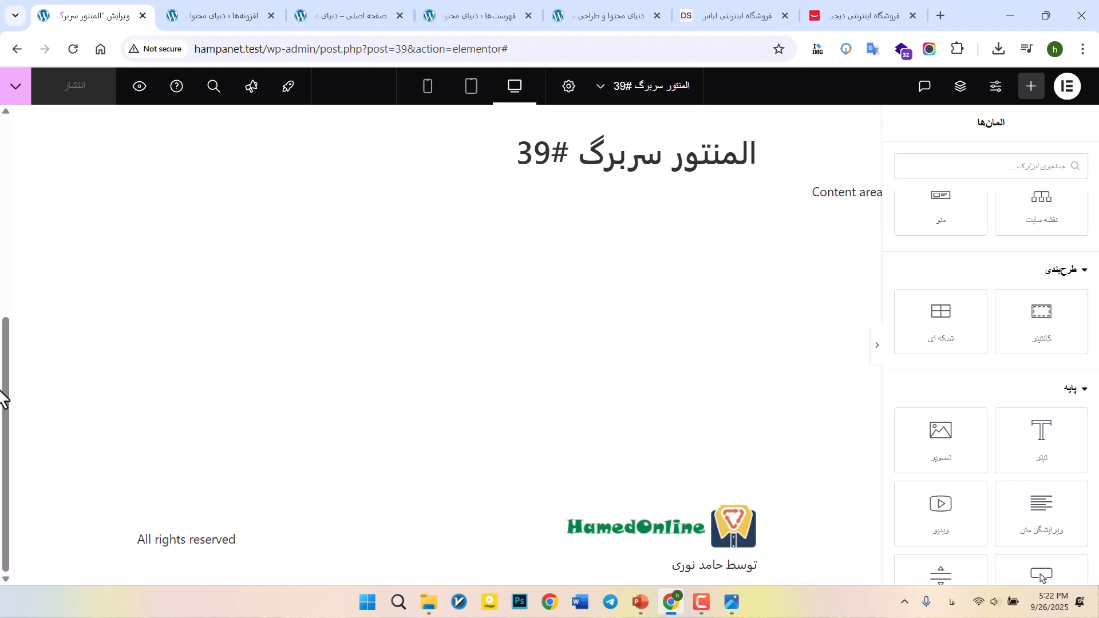
scroll(588, 236, "up", 6)
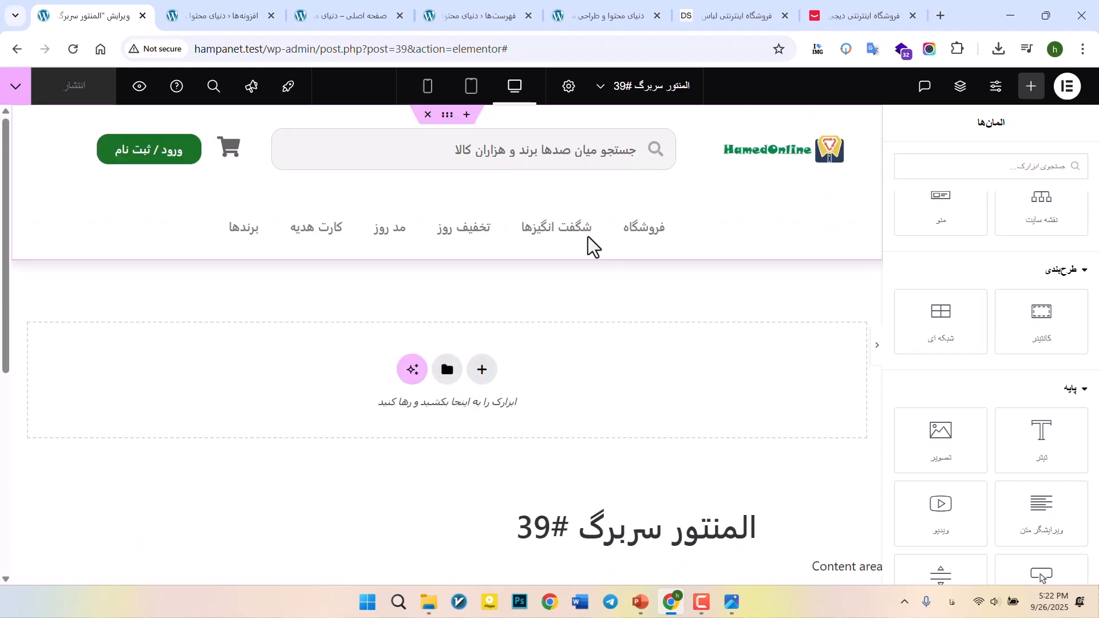